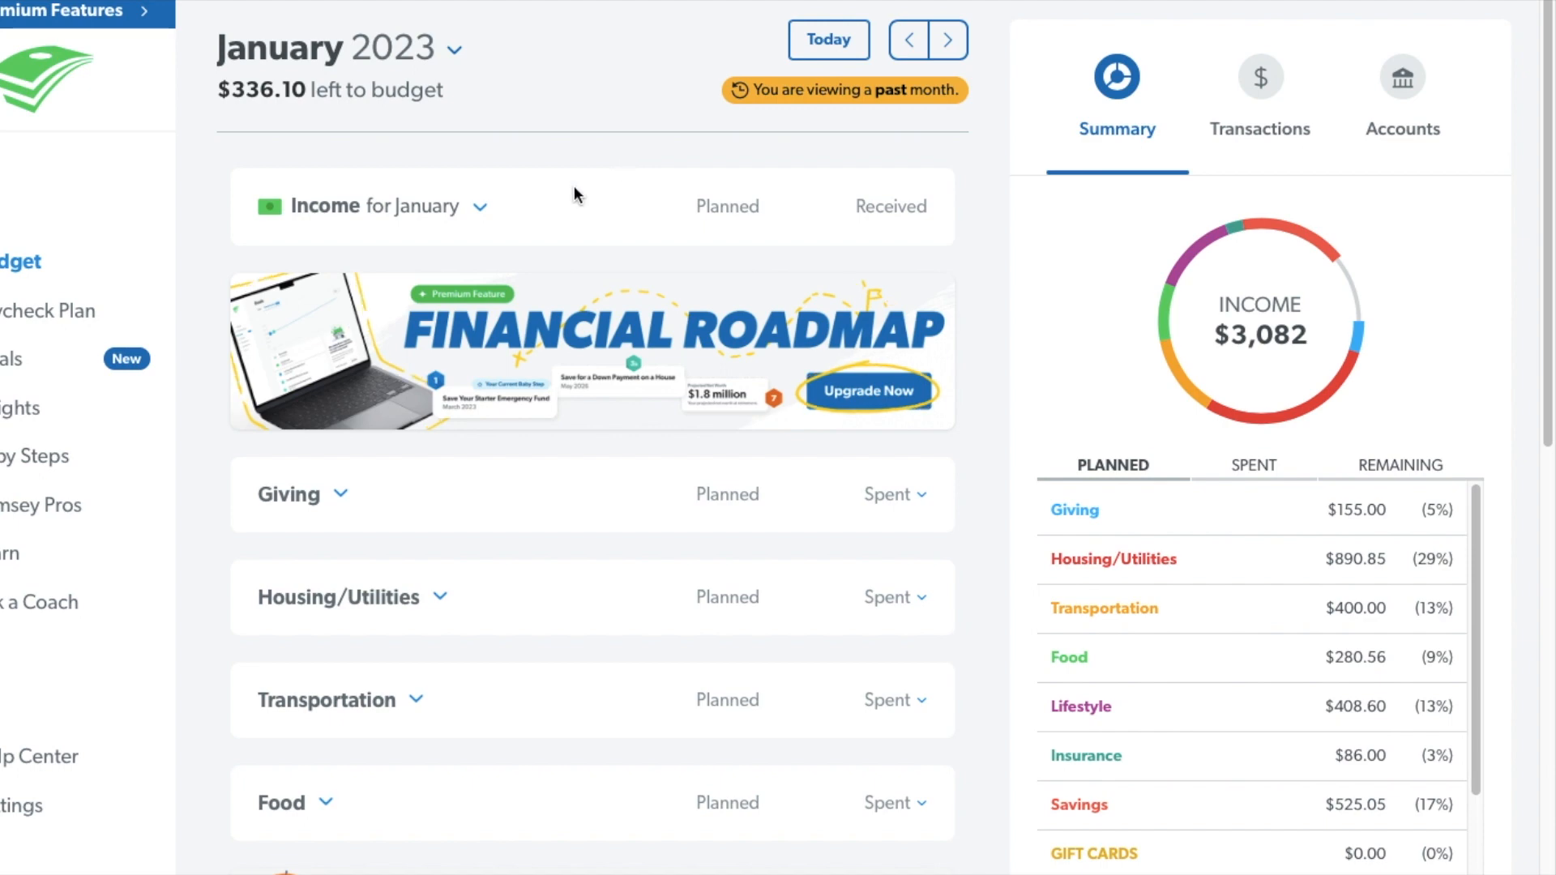
Review the January income entries for Week 1 through Week 4, and collapse the Income group.
click(490, 209)
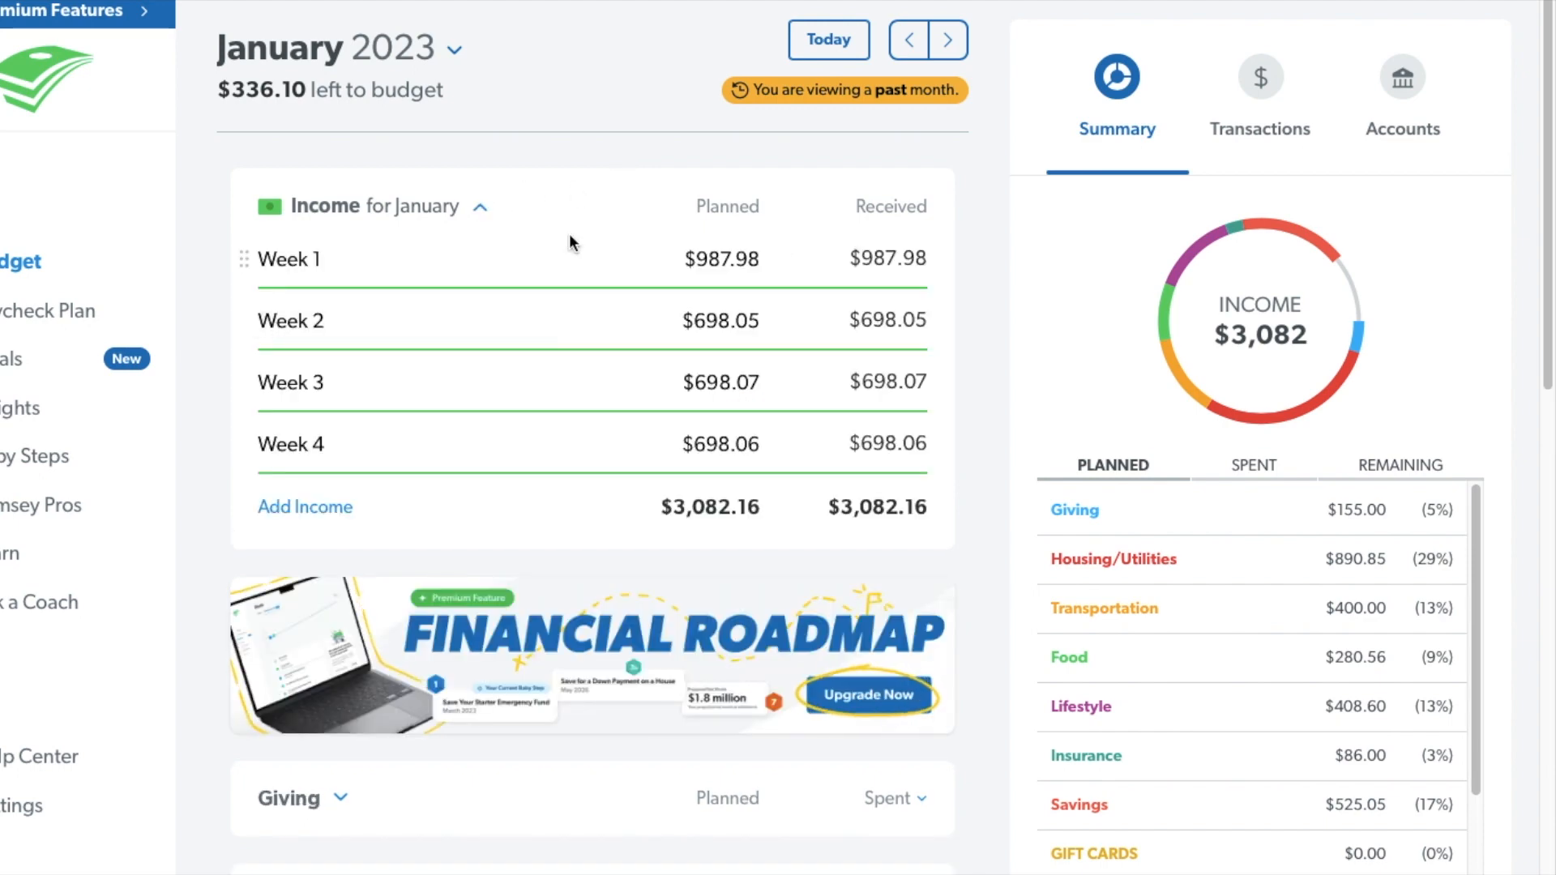
click(537, 270)
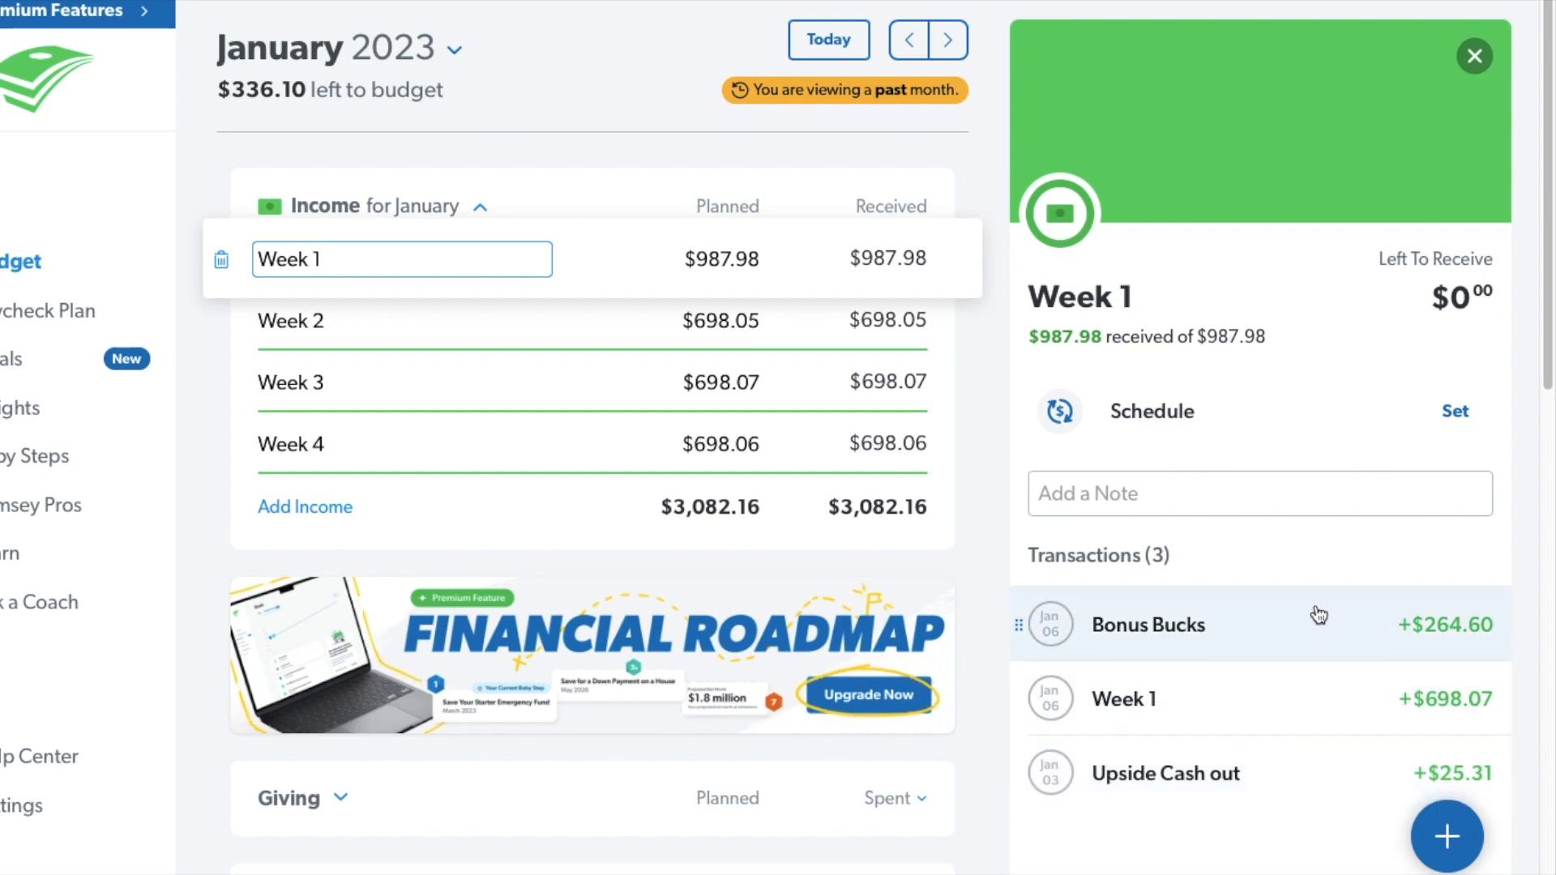
click(722, 324)
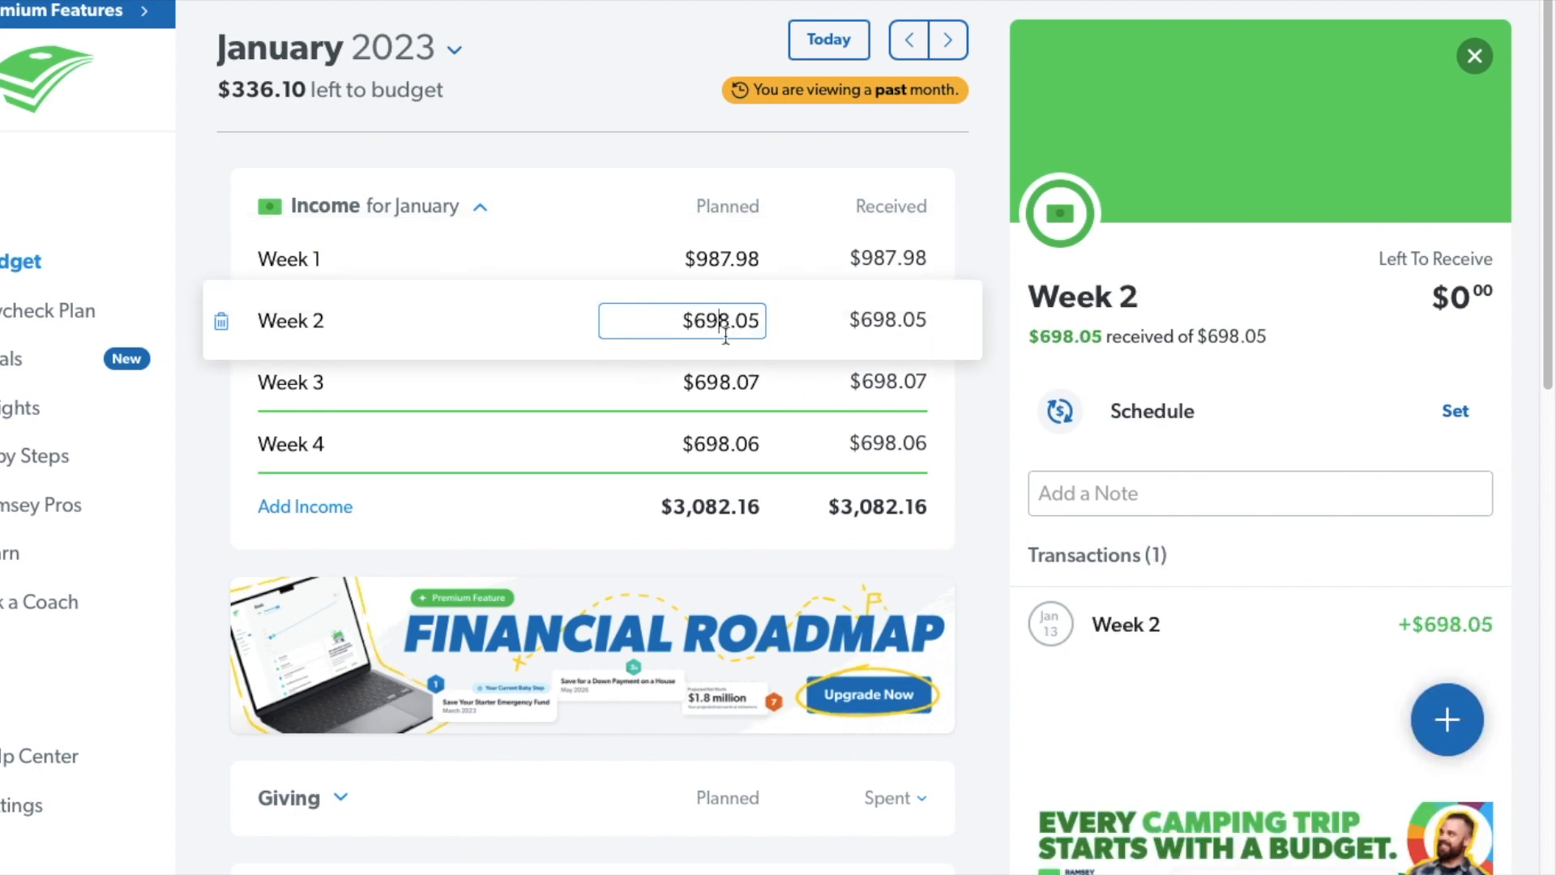
click(717, 378)
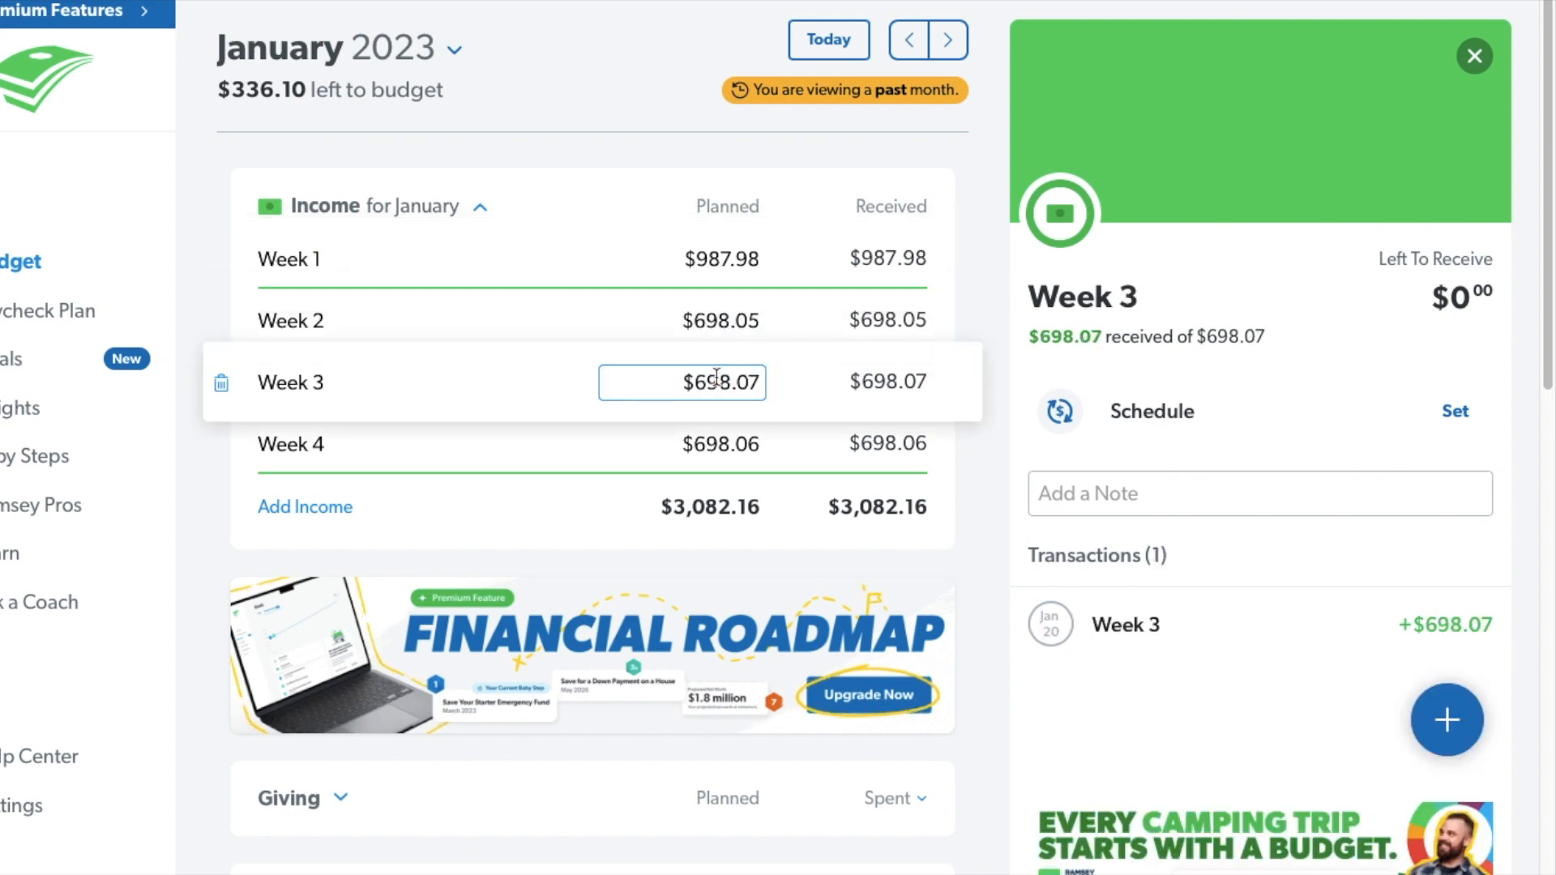
click(690, 444)
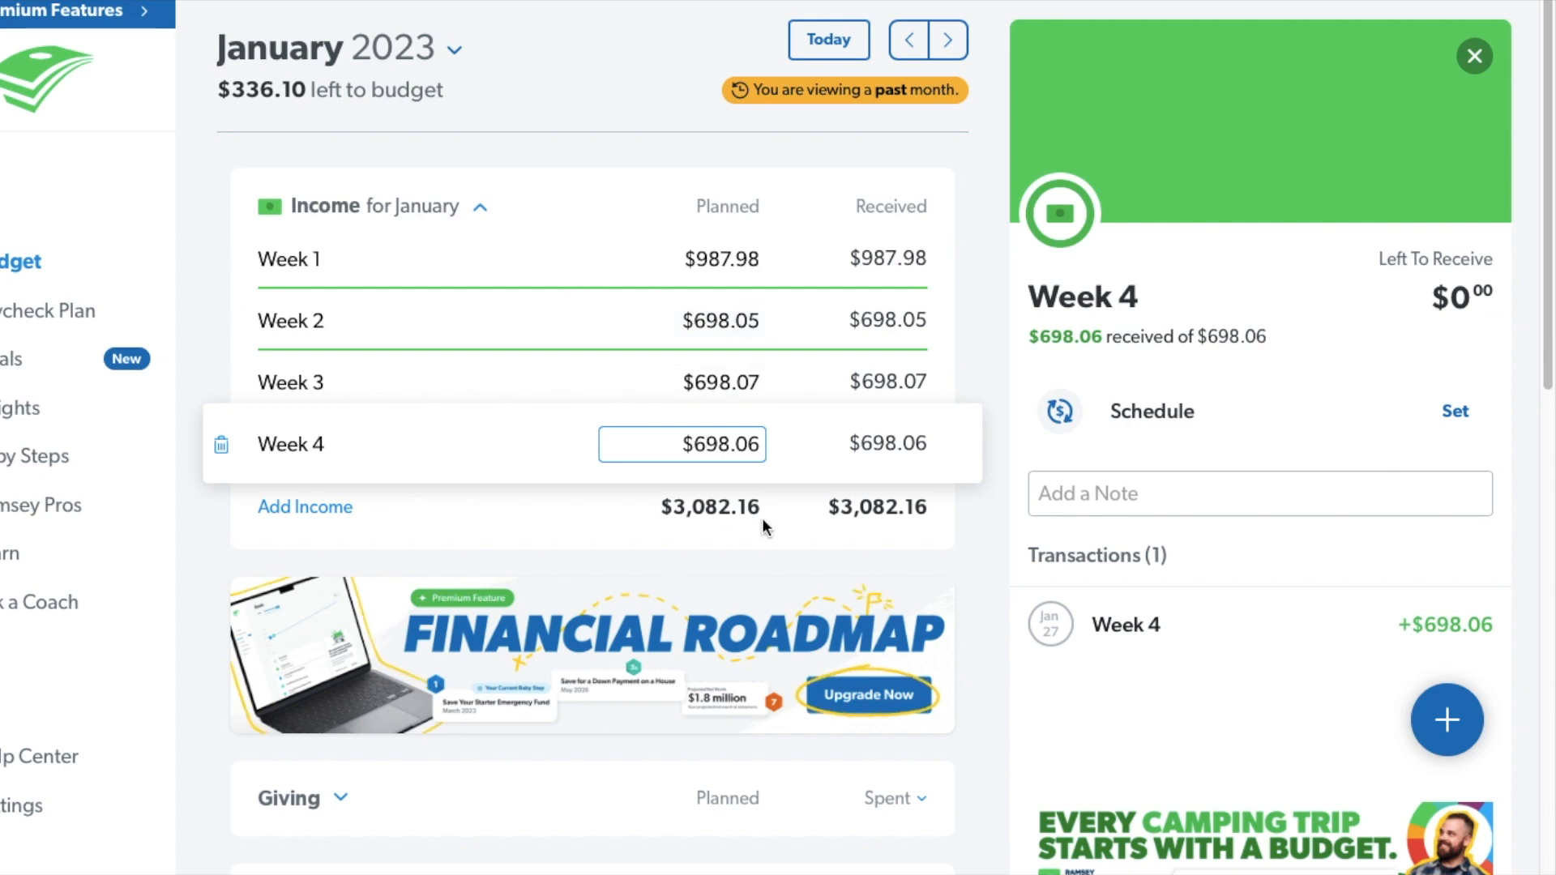
click(481, 212)
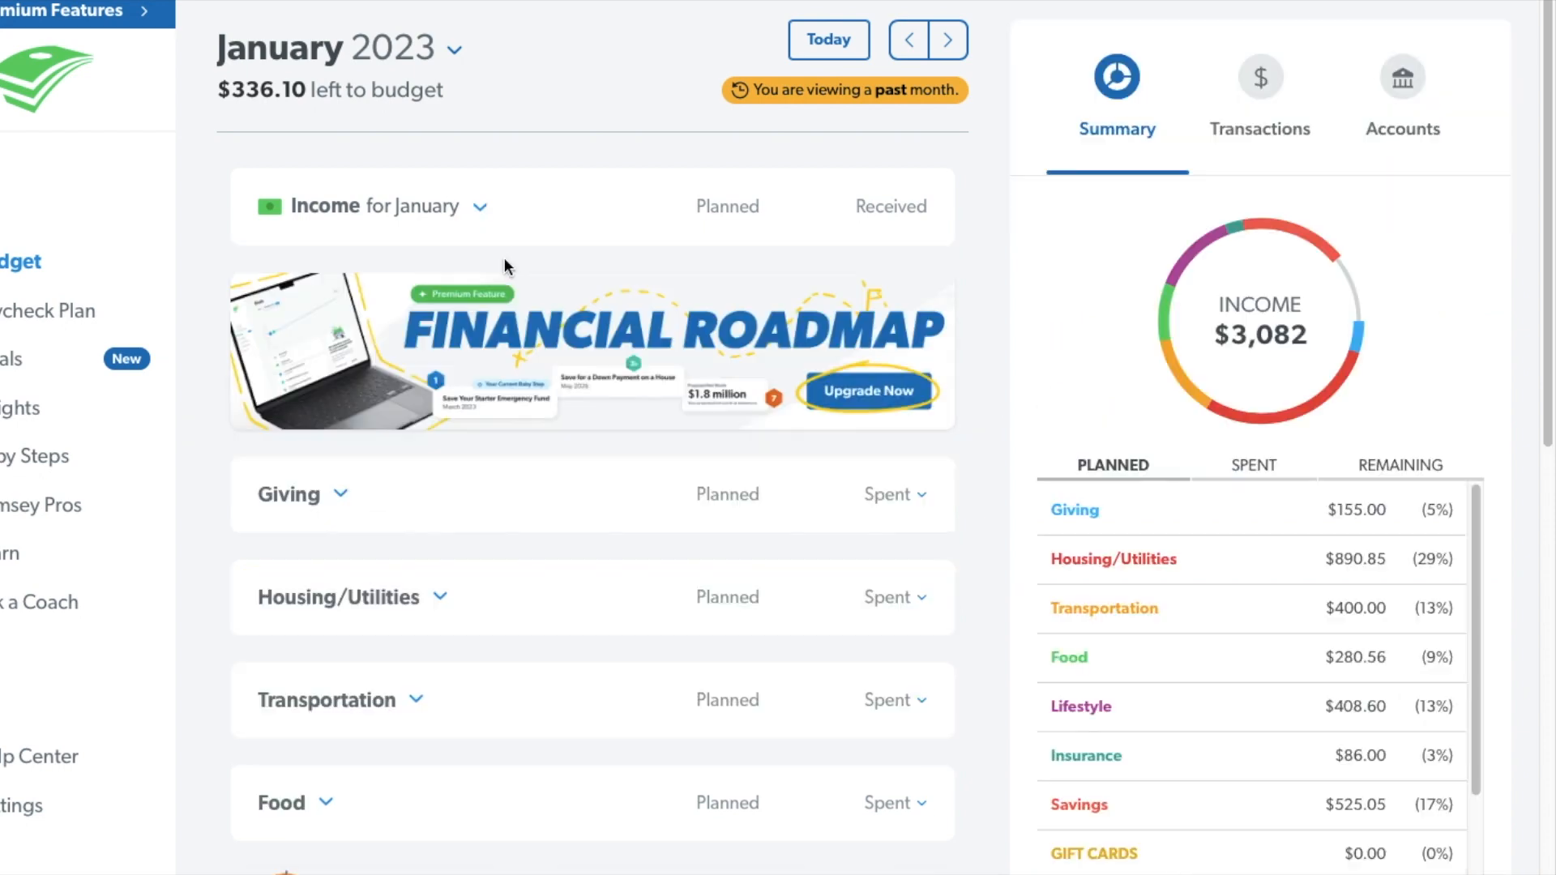
Expand the Giving group and examine the fund details and note of the Gifts item.
click(341, 493)
scroll(418, 469, down, 1)
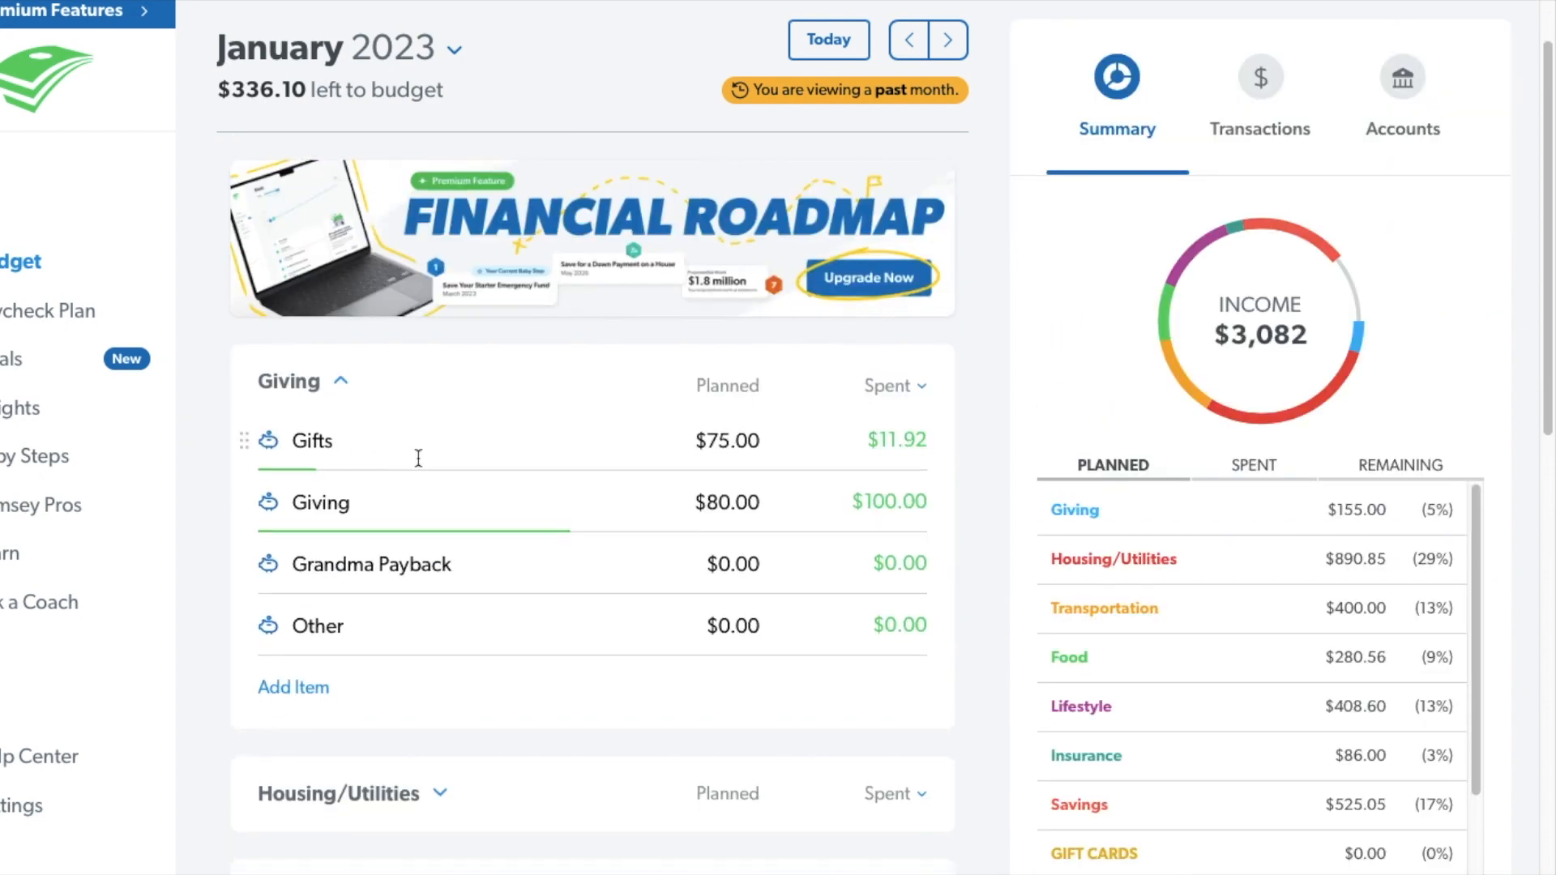
click(492, 441)
scroll(1233, 590, down, 9)
scroll(828, 626, up, 10)
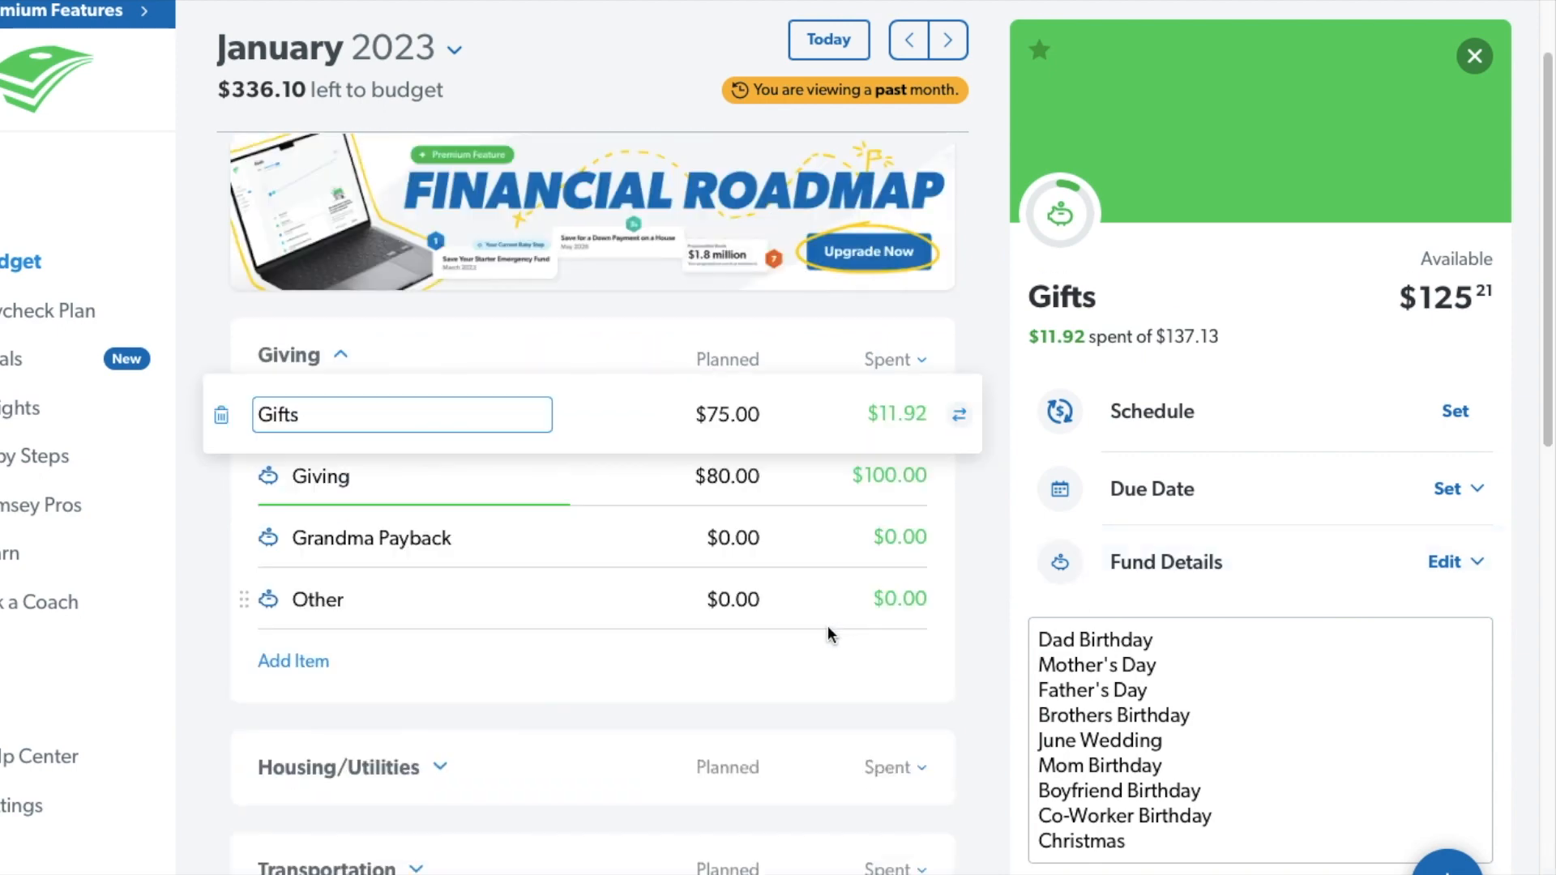
scroll(1151, 577, up, 2)
scroll(1417, 476, down, 2)
scroll(1417, 475, up, 2)
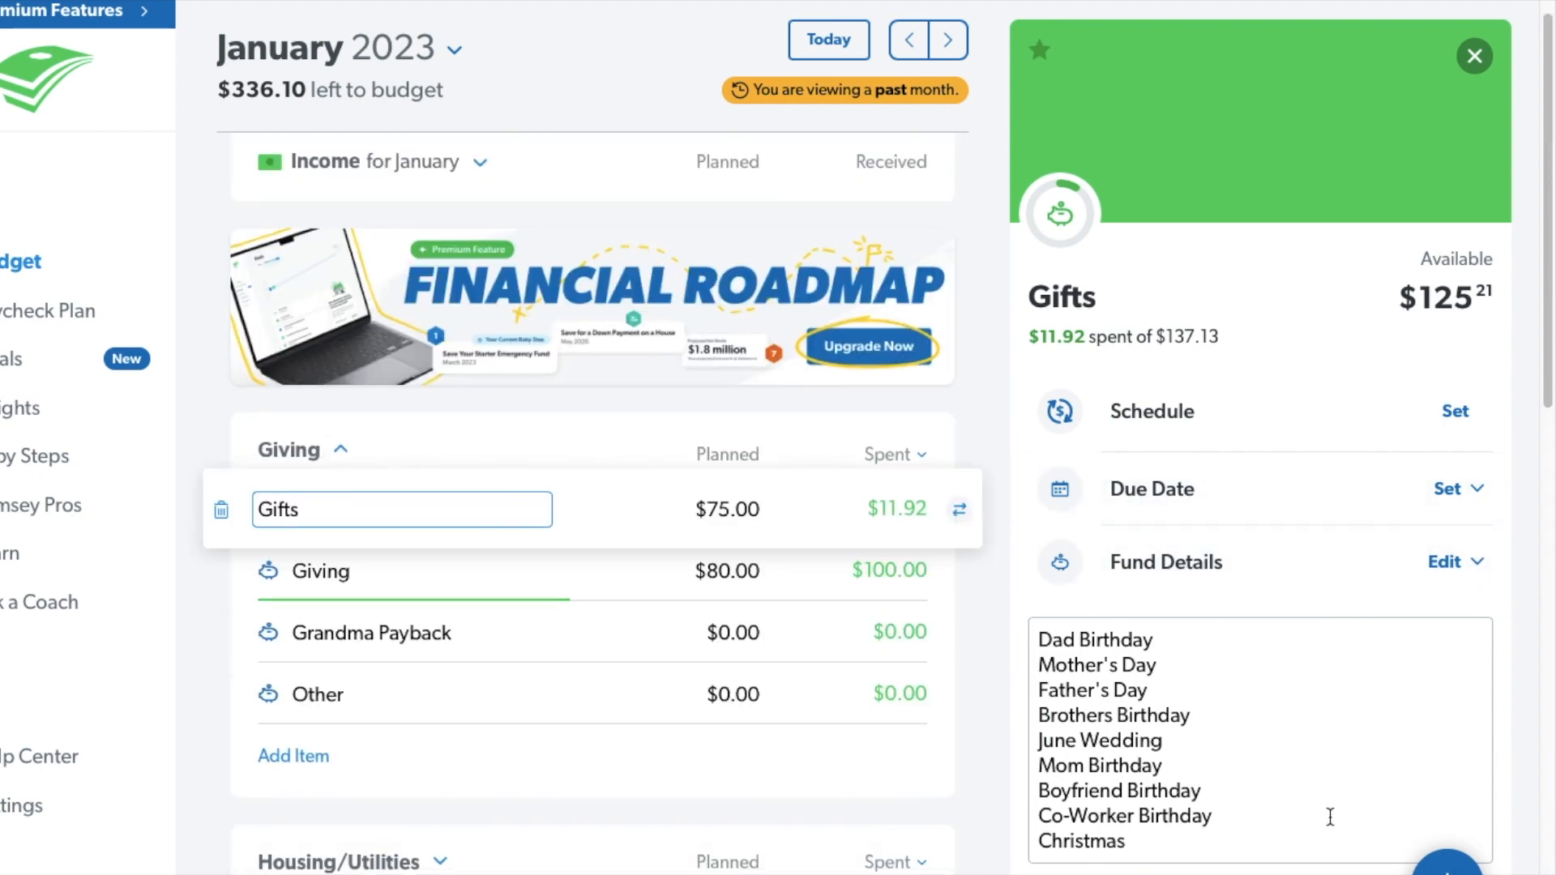
click(1456, 54)
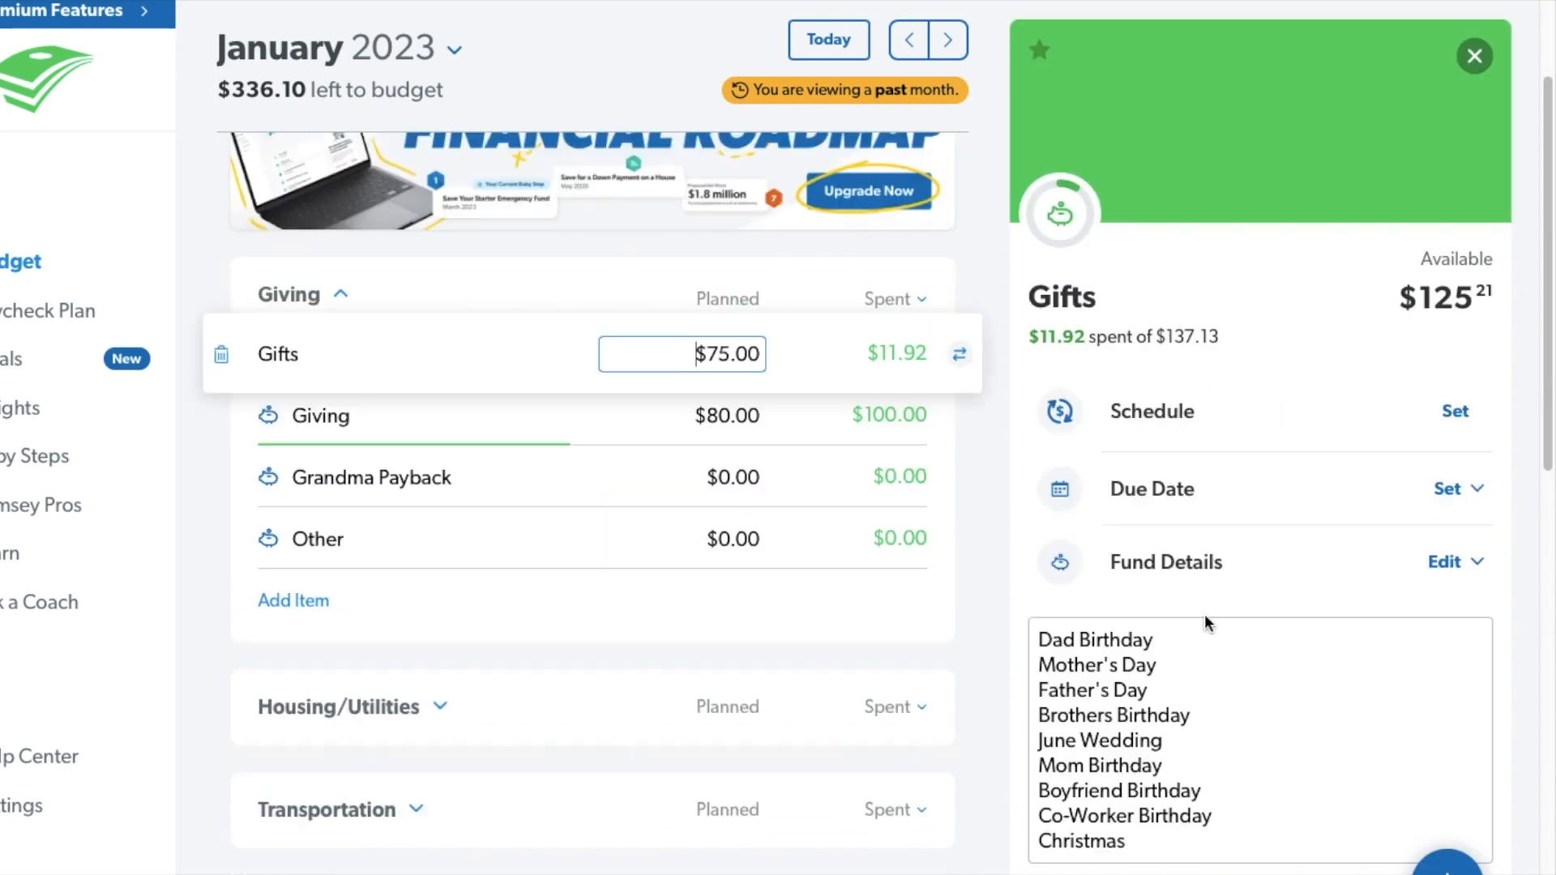
Inspect the Work Birthday Gift expense recorded under Gifts and close it without changes.
scroll(1210, 618, up, 2)
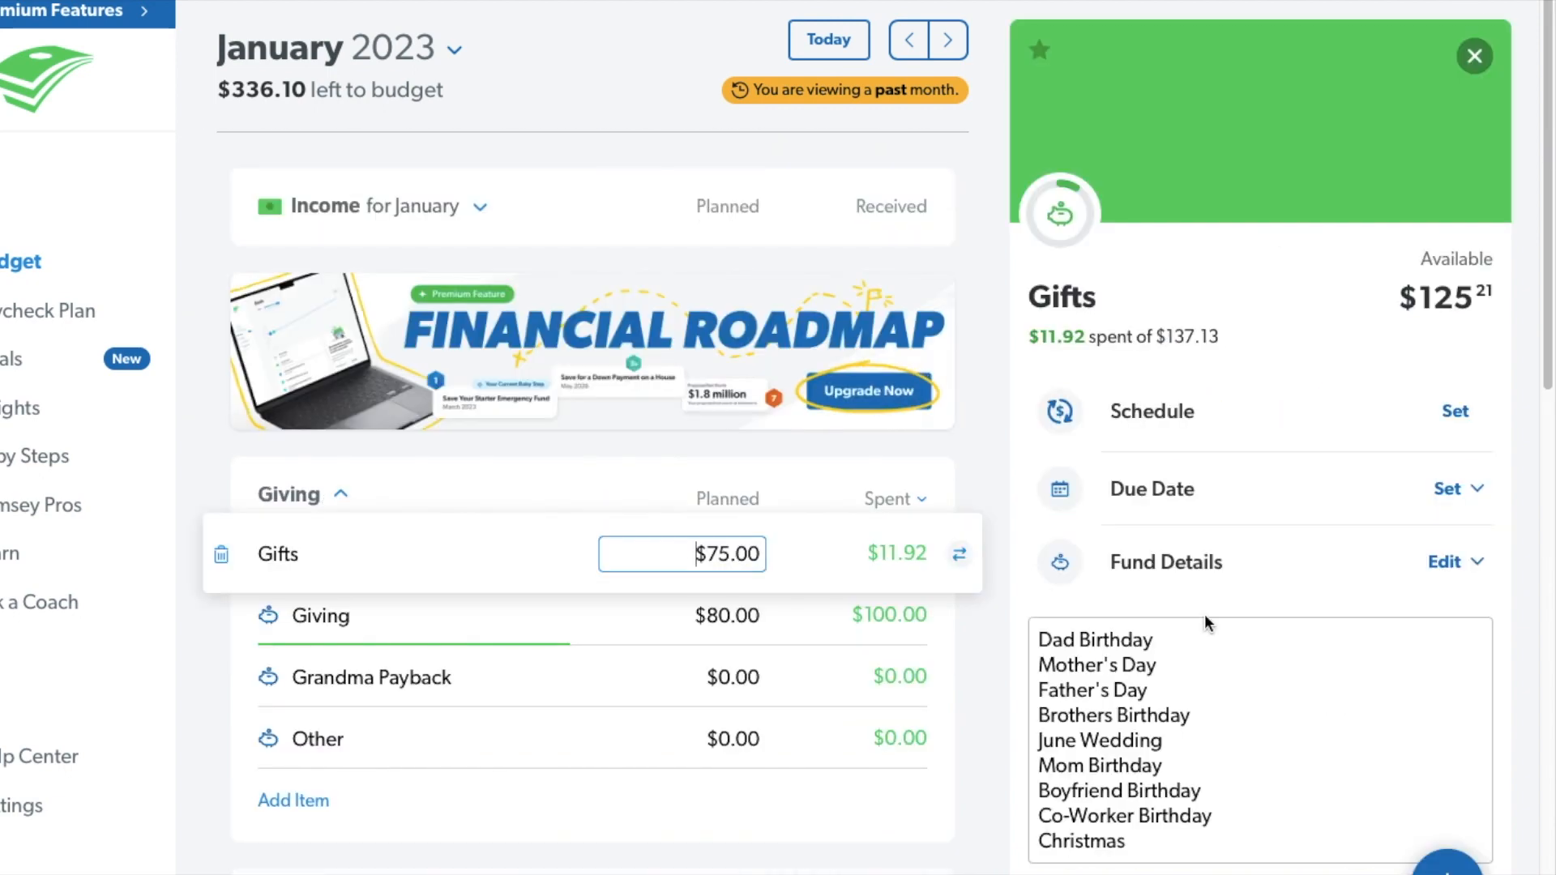
click(1279, 192)
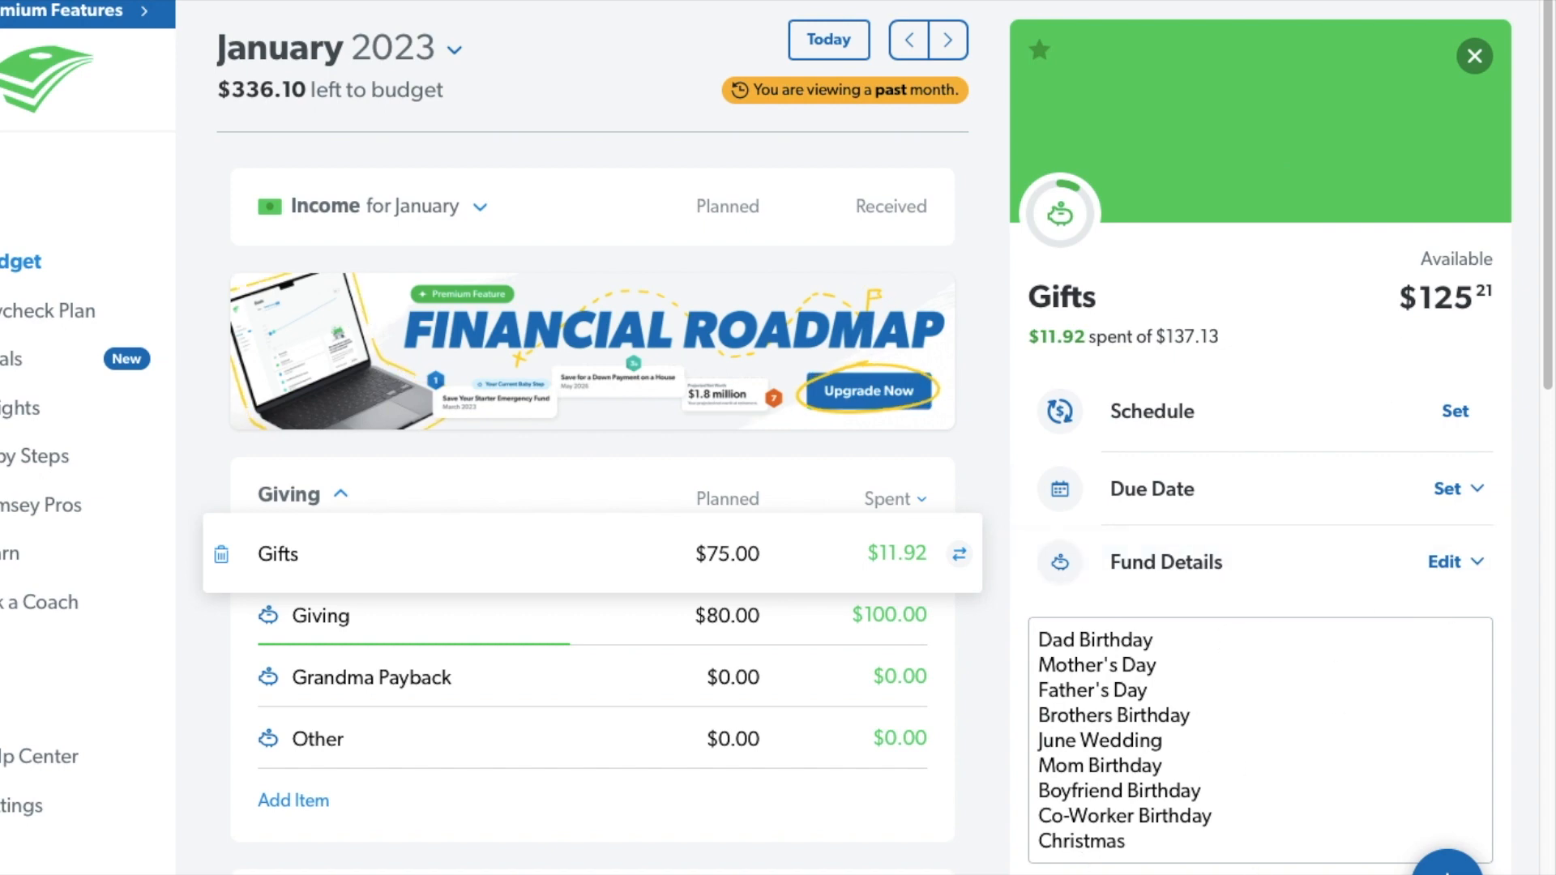
click(1260, 871)
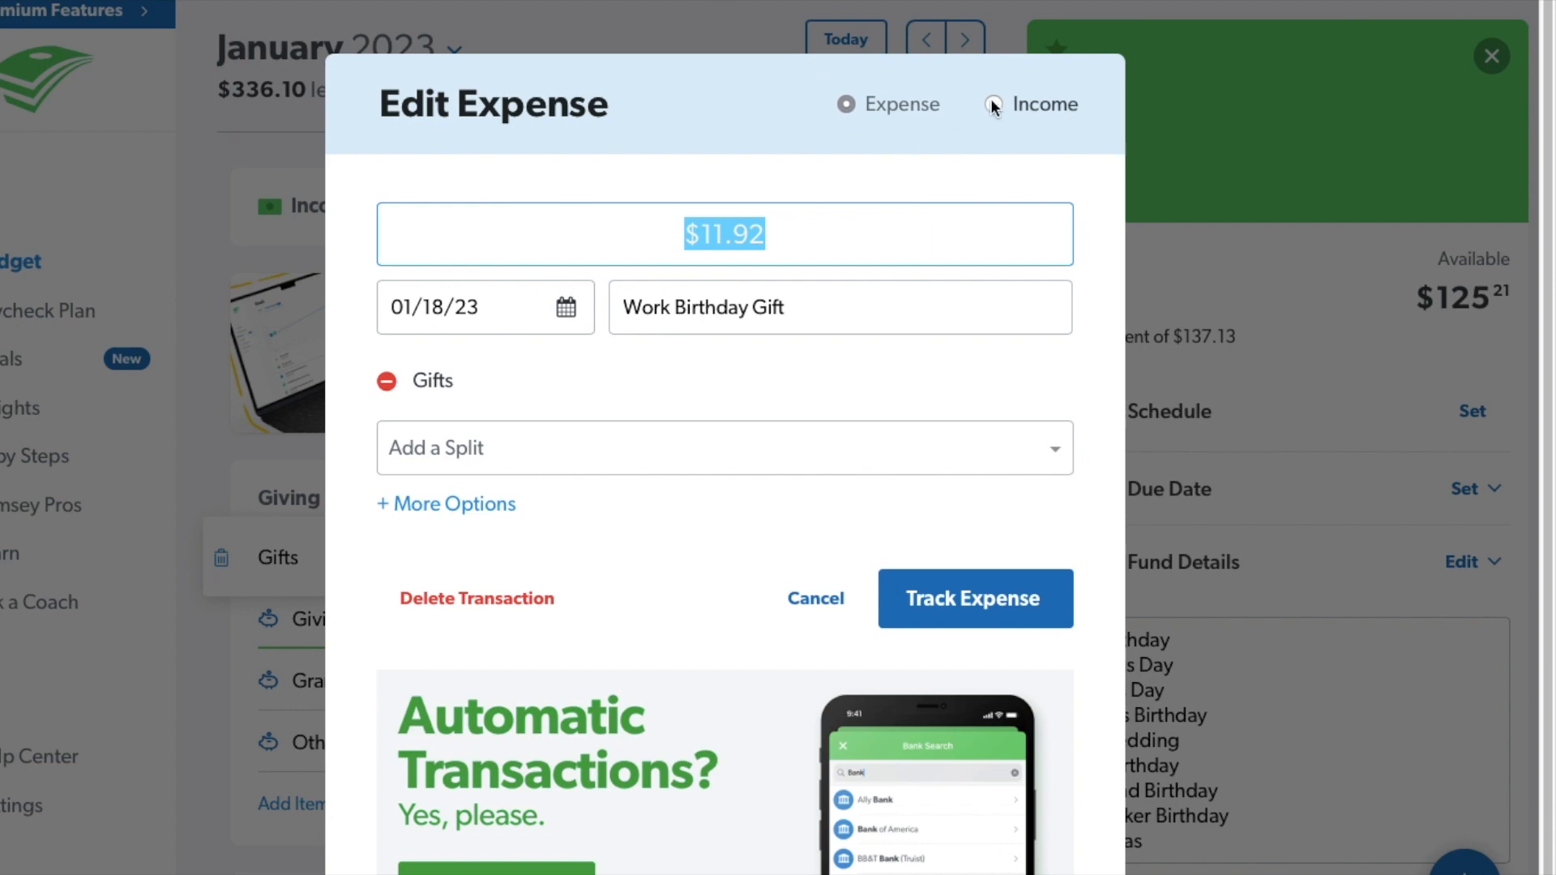
click(815, 602)
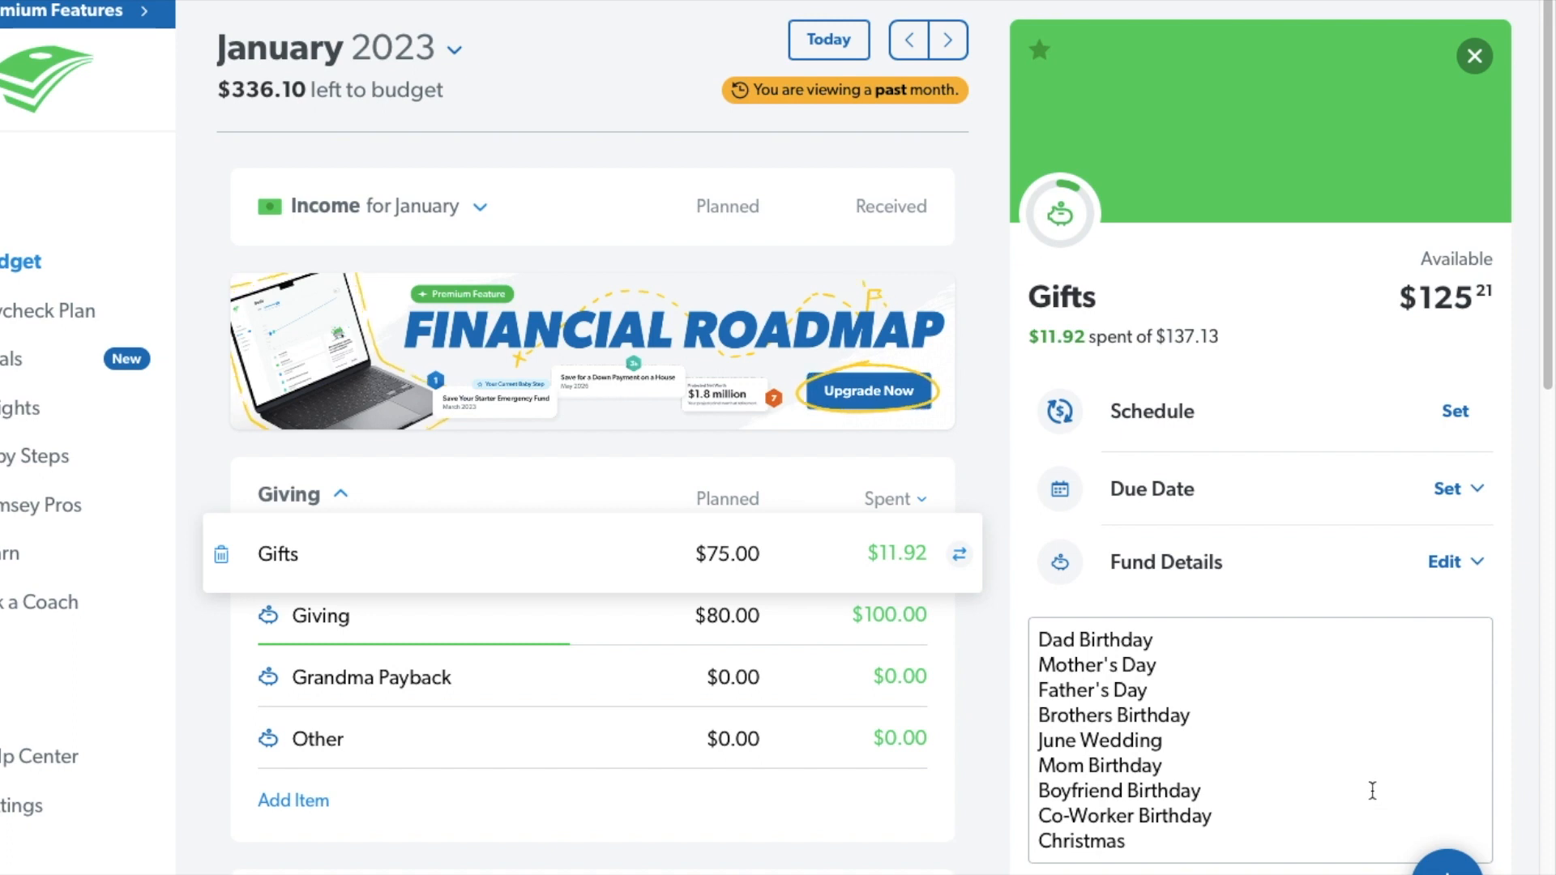
Review the details of the Giving, Grandma Payback and Other items, and collapse the Giving group.
click(567, 628)
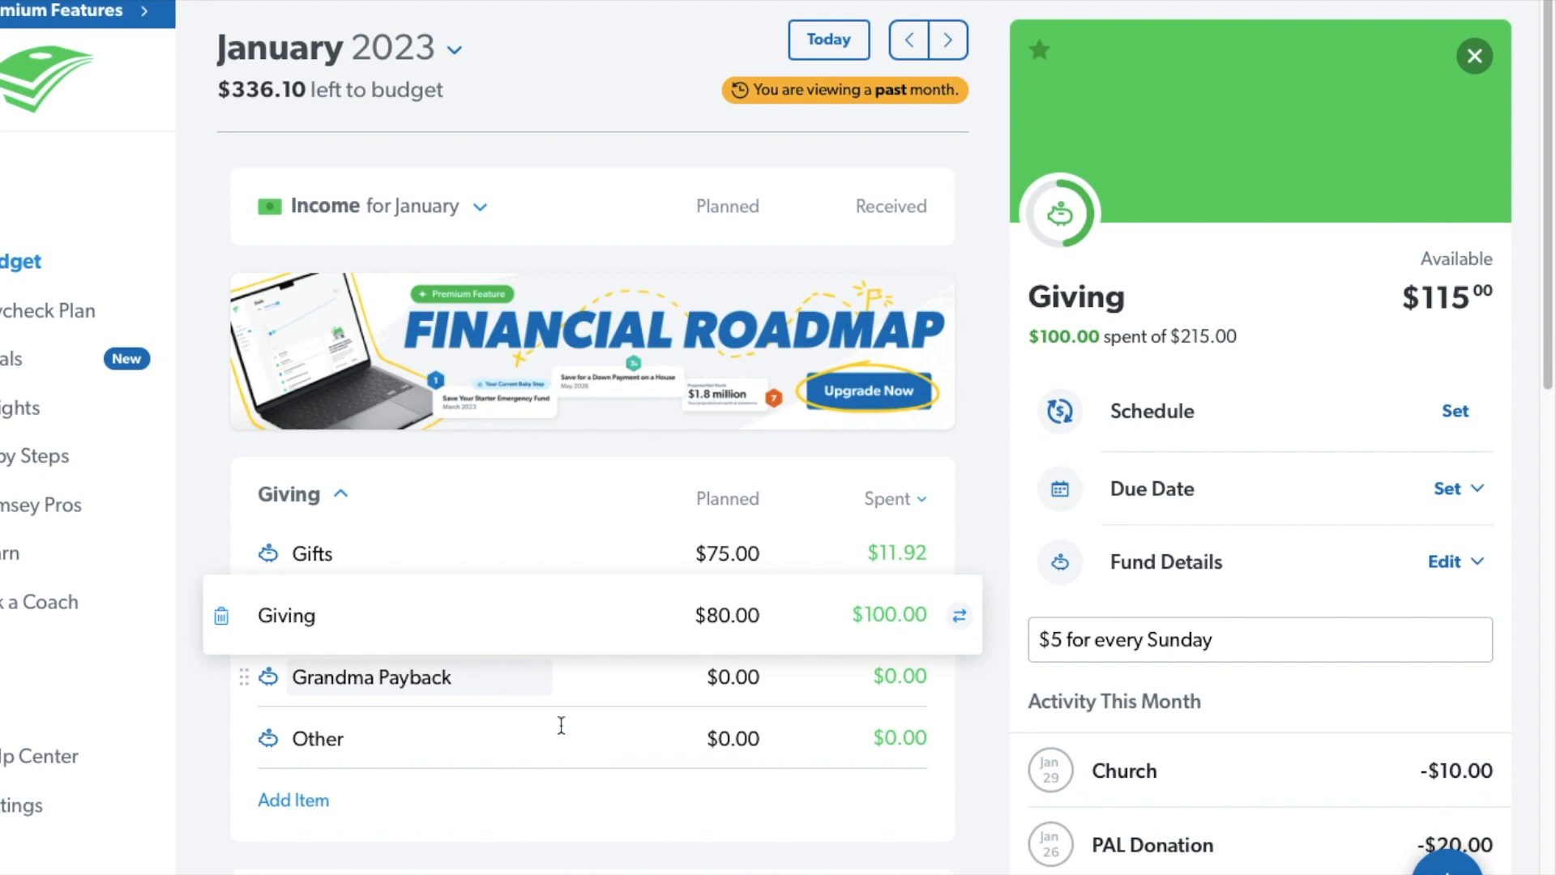
click(523, 683)
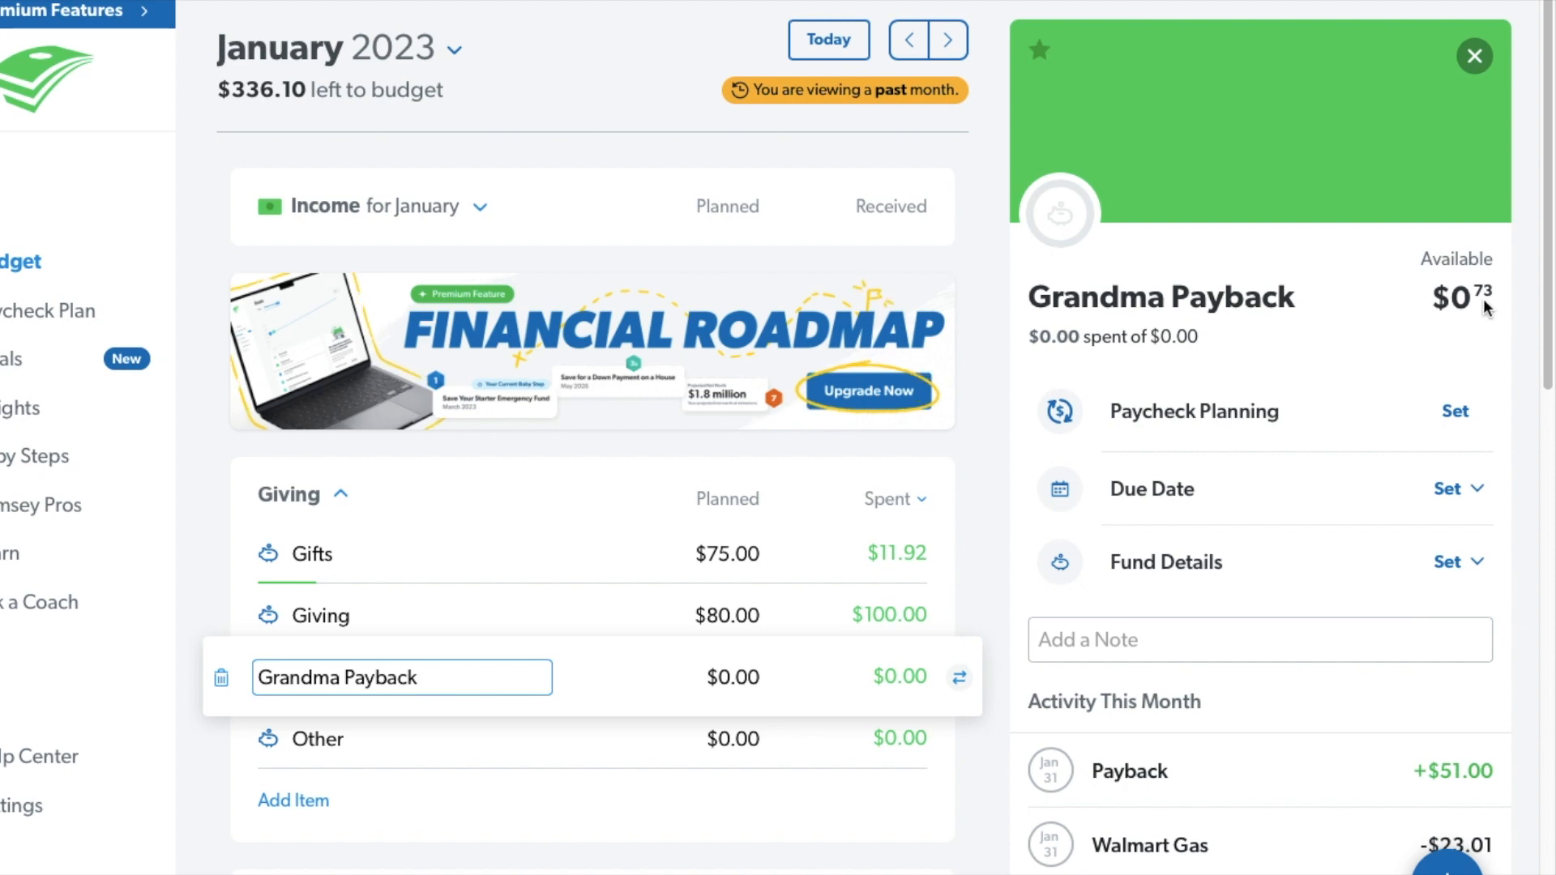
click(573, 753)
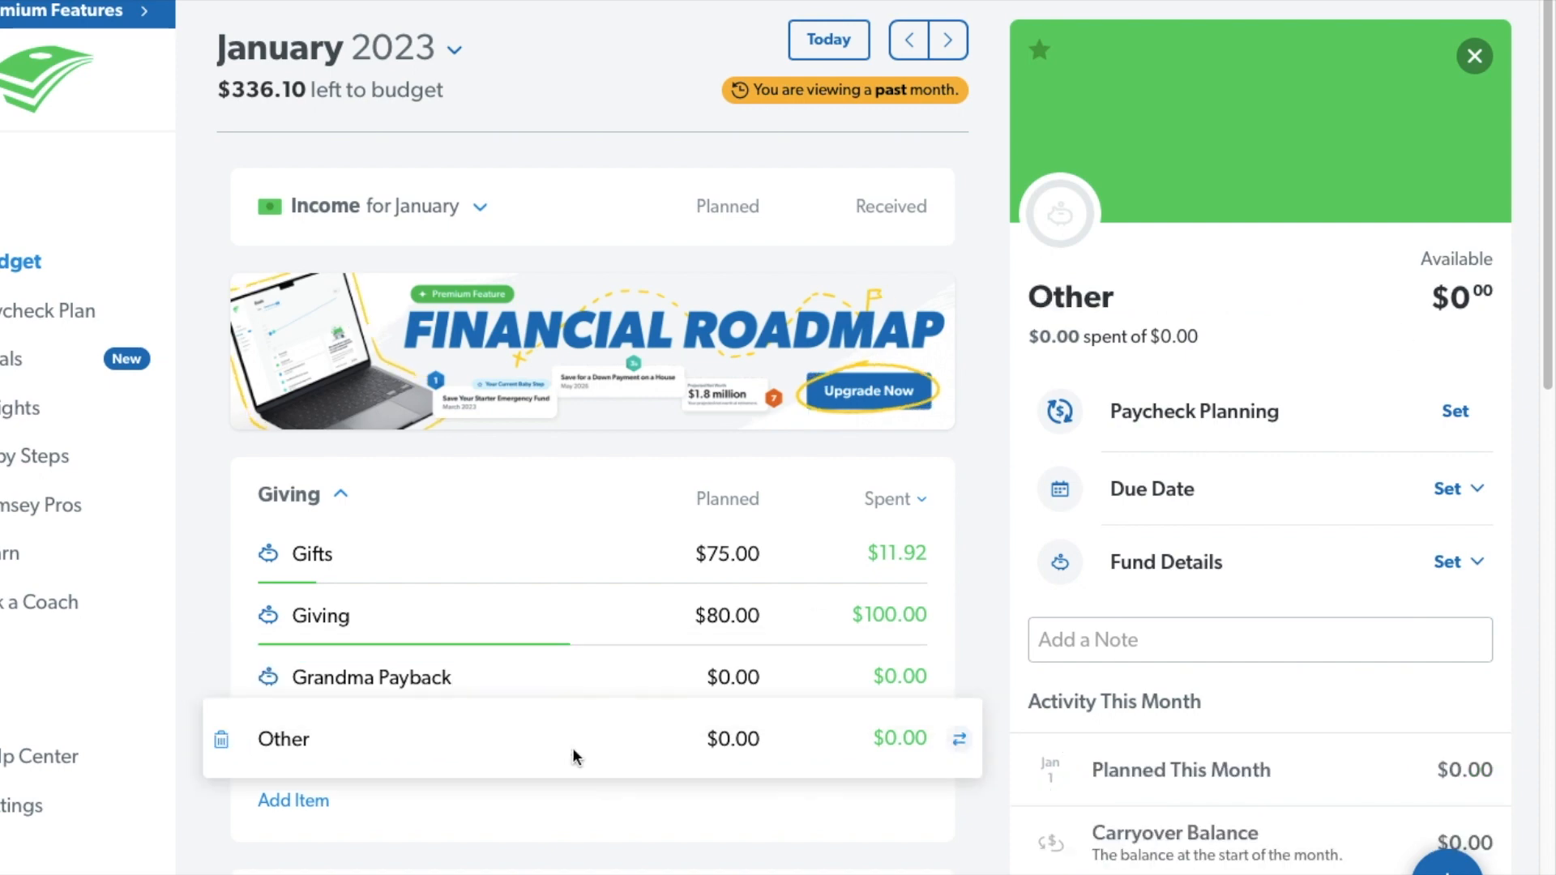
click(338, 496)
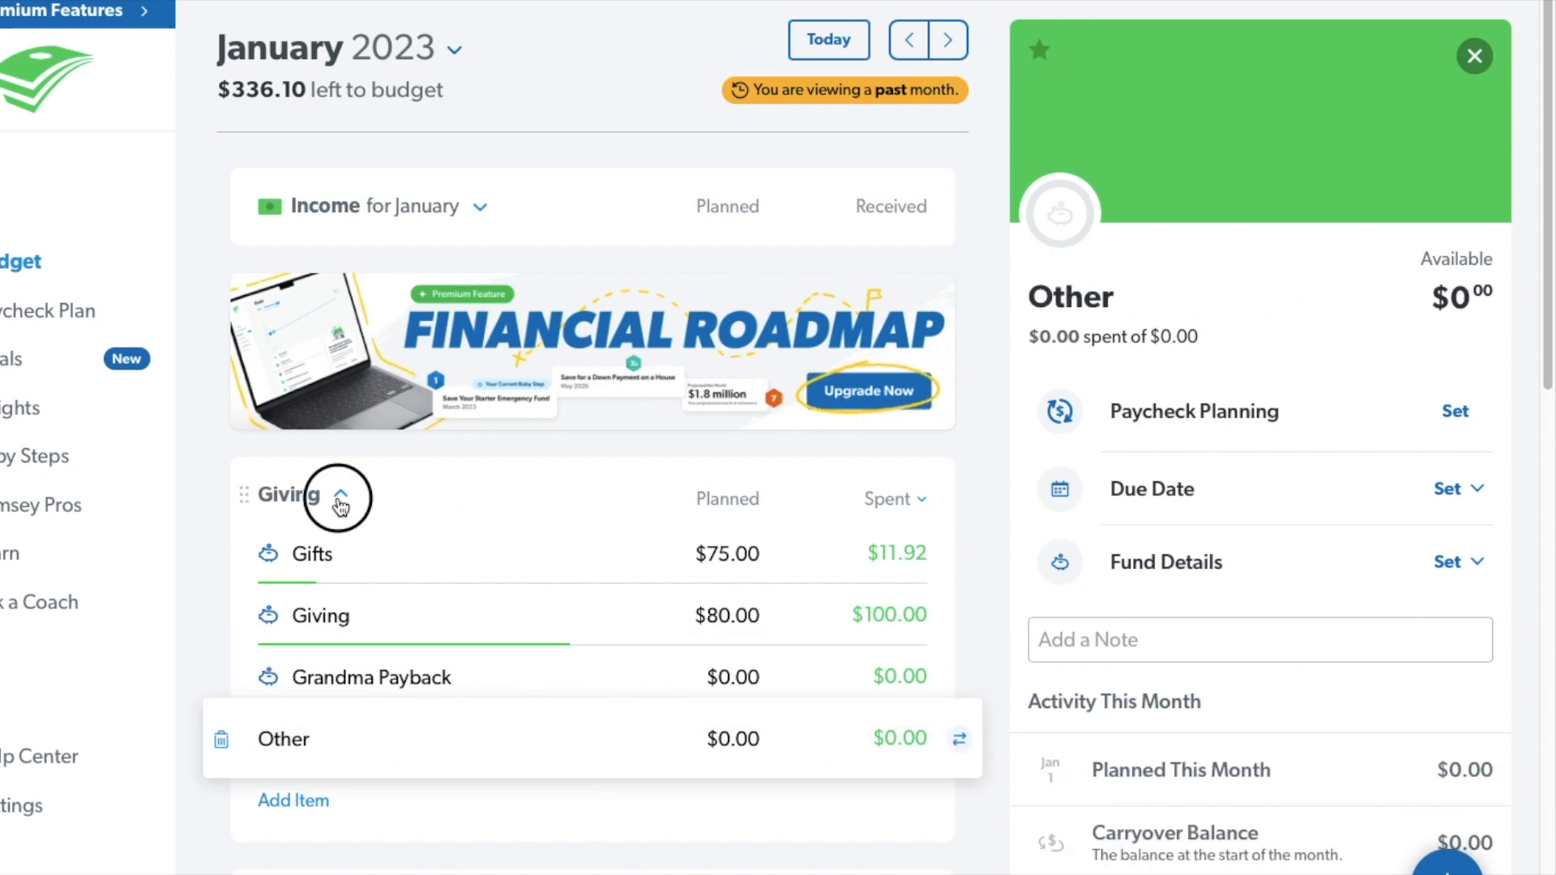
Expand the Housing/Utilities group and review the Rent, Water, Natural Gas, Electricity and Internet items.
click(440, 598)
scroll(441, 601, down, 5)
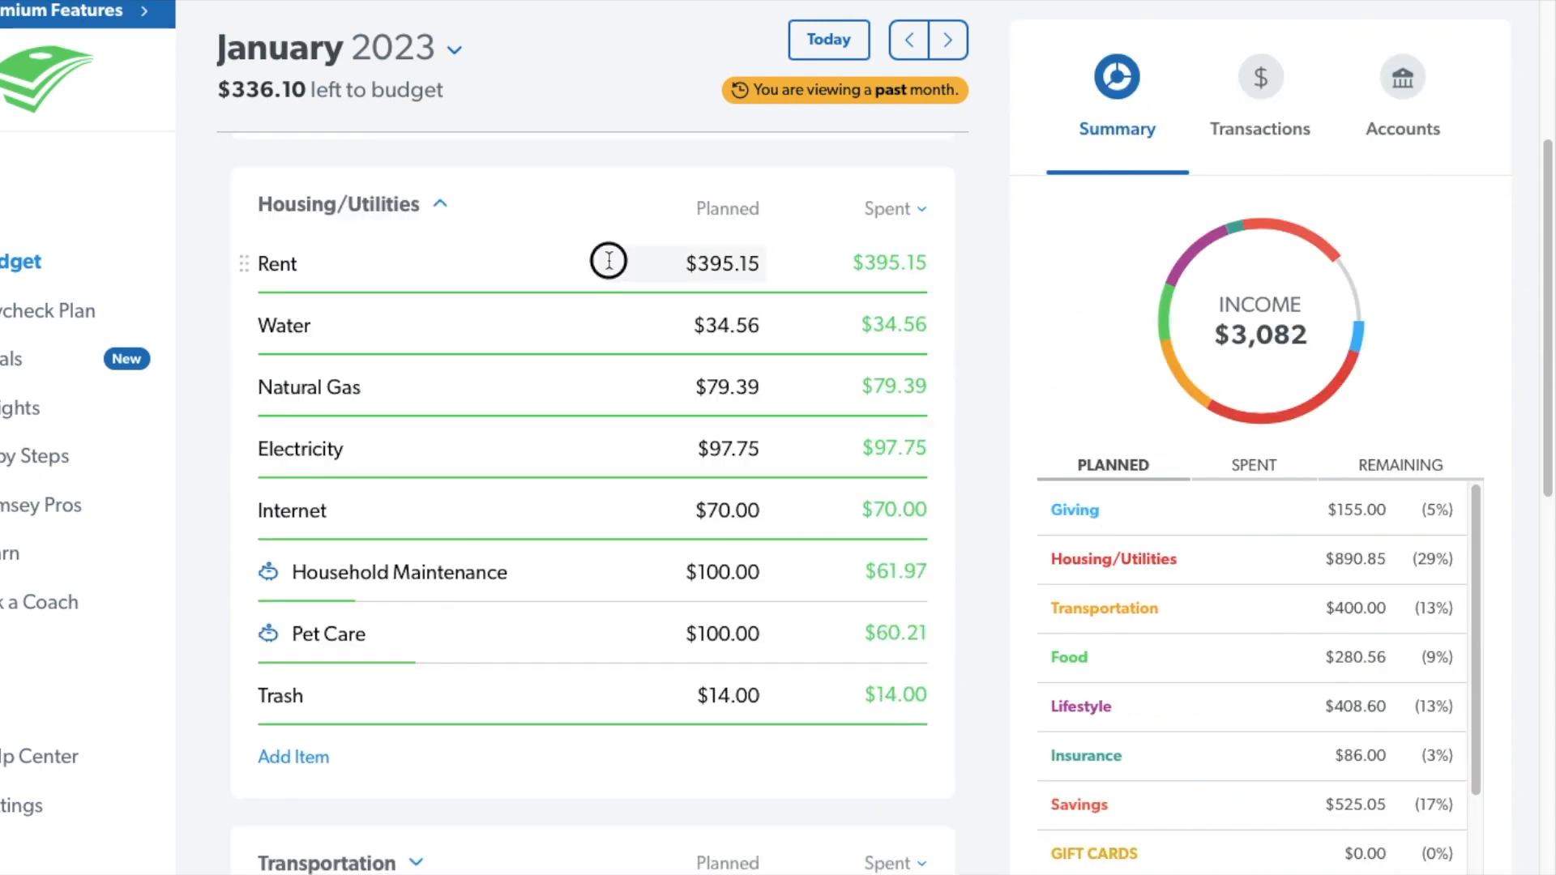
click(609, 261)
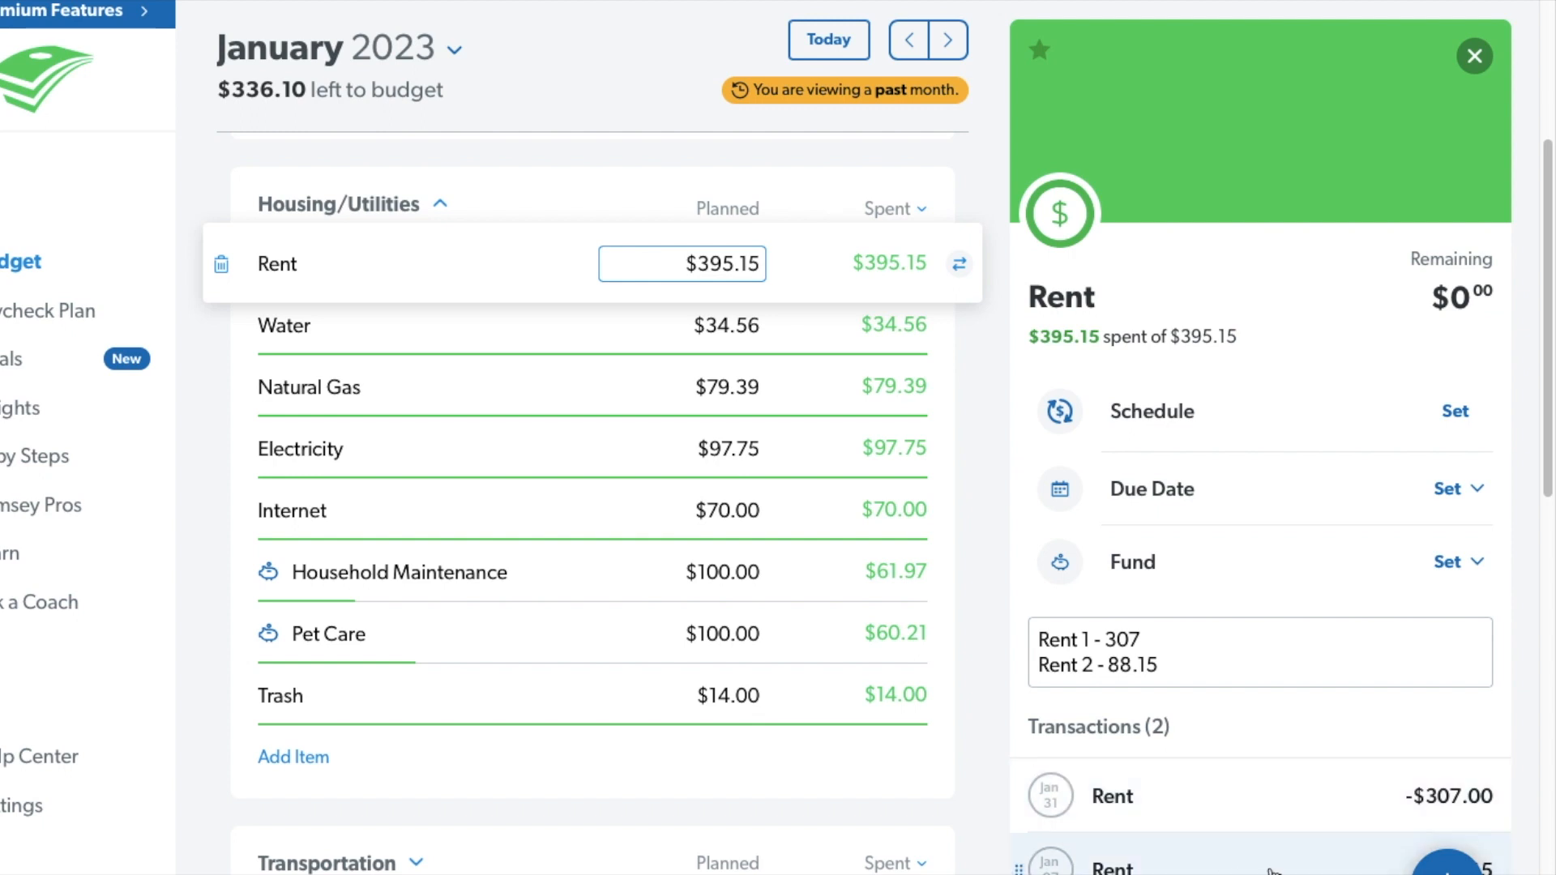
click(542, 323)
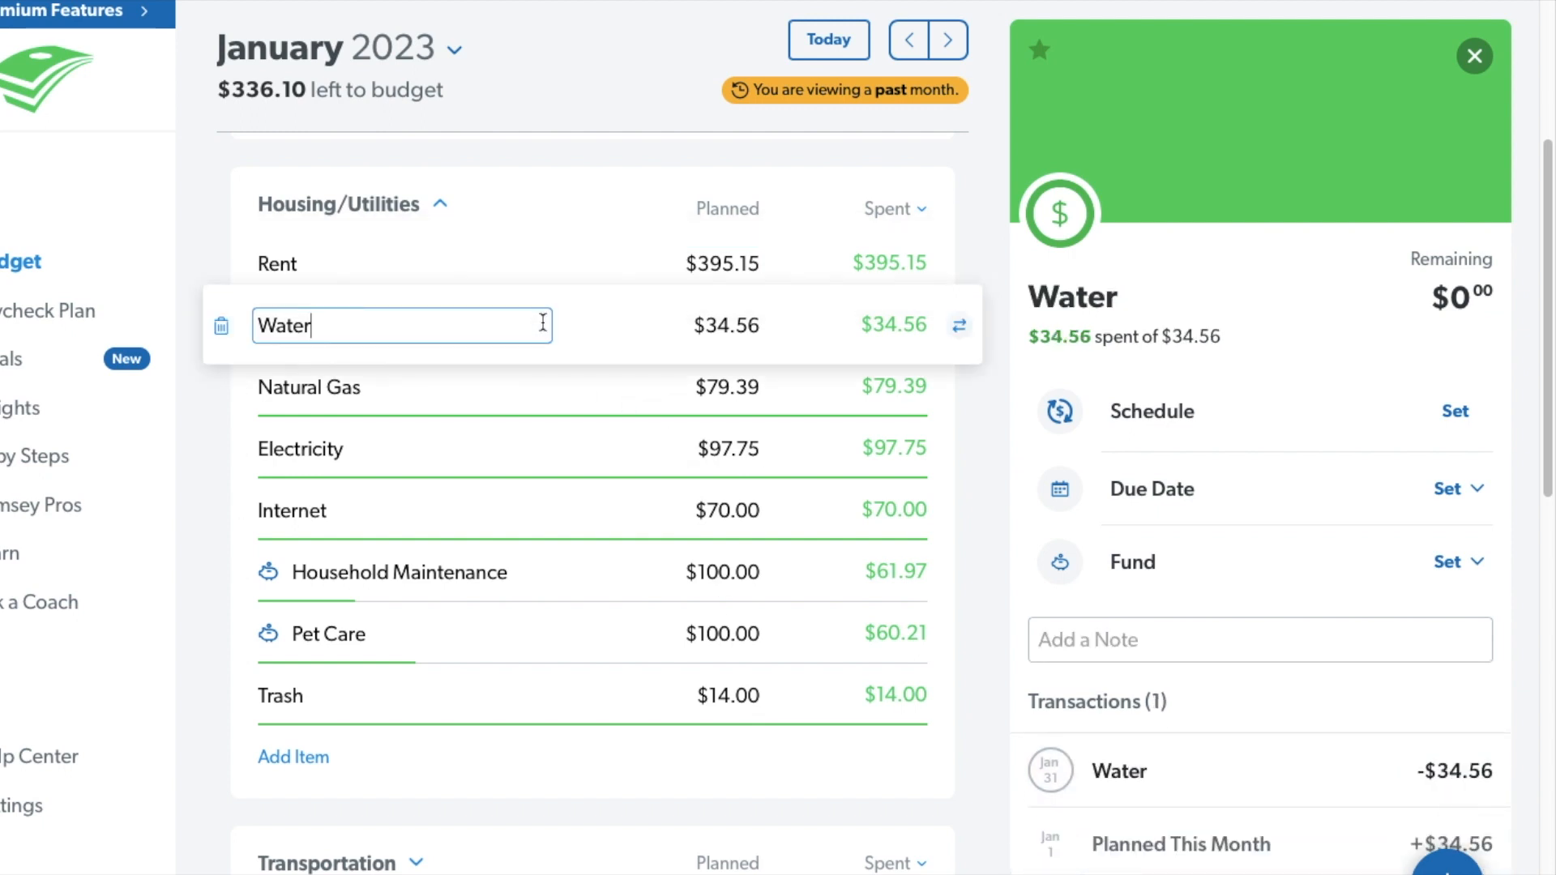
click(522, 397)
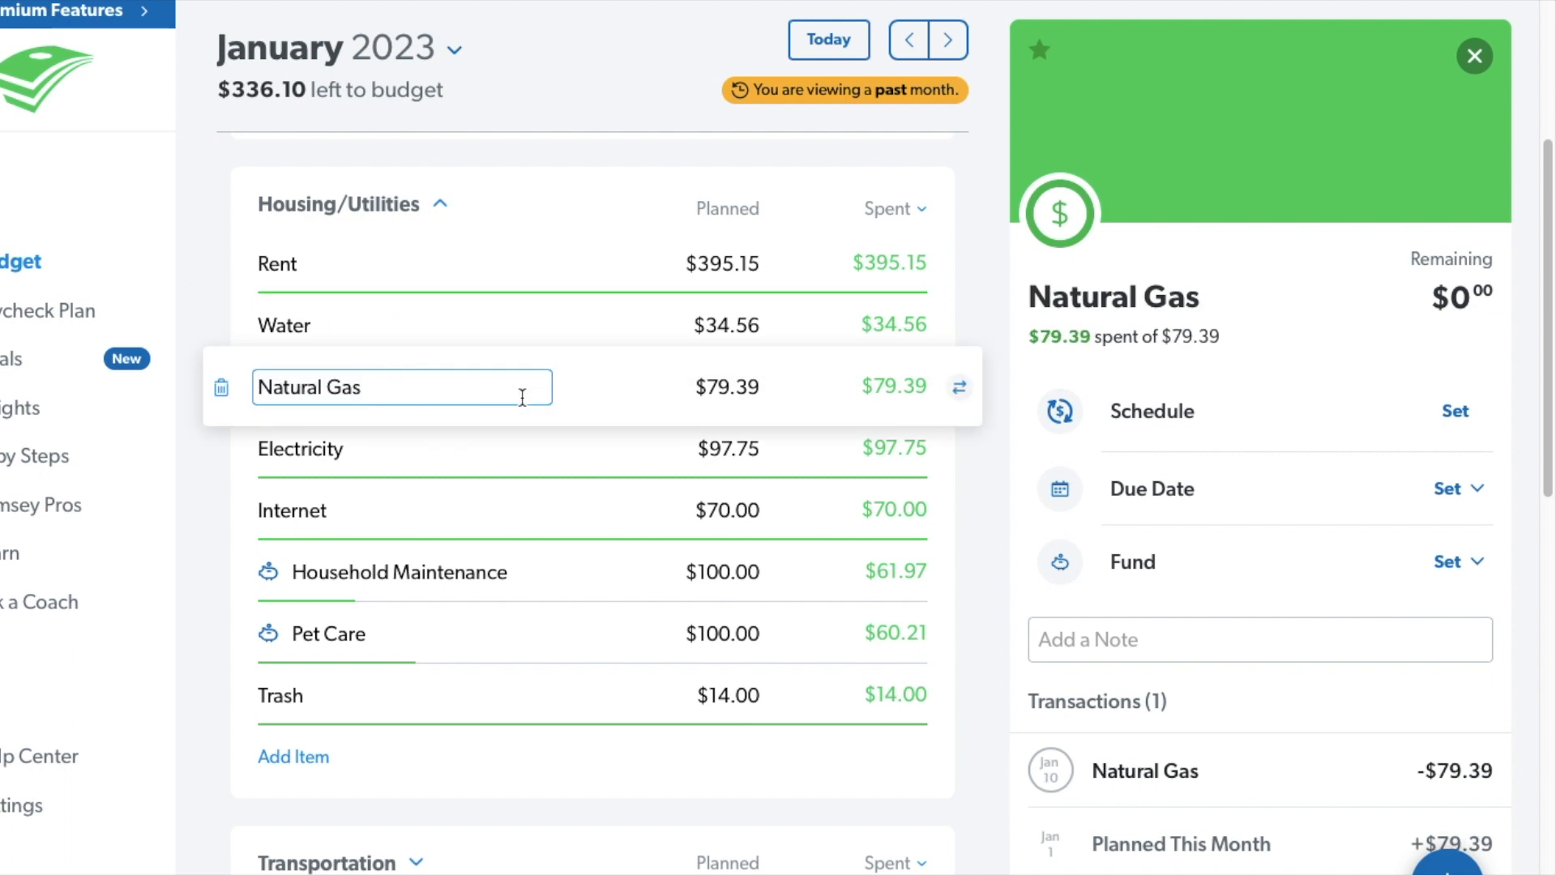
click(514, 462)
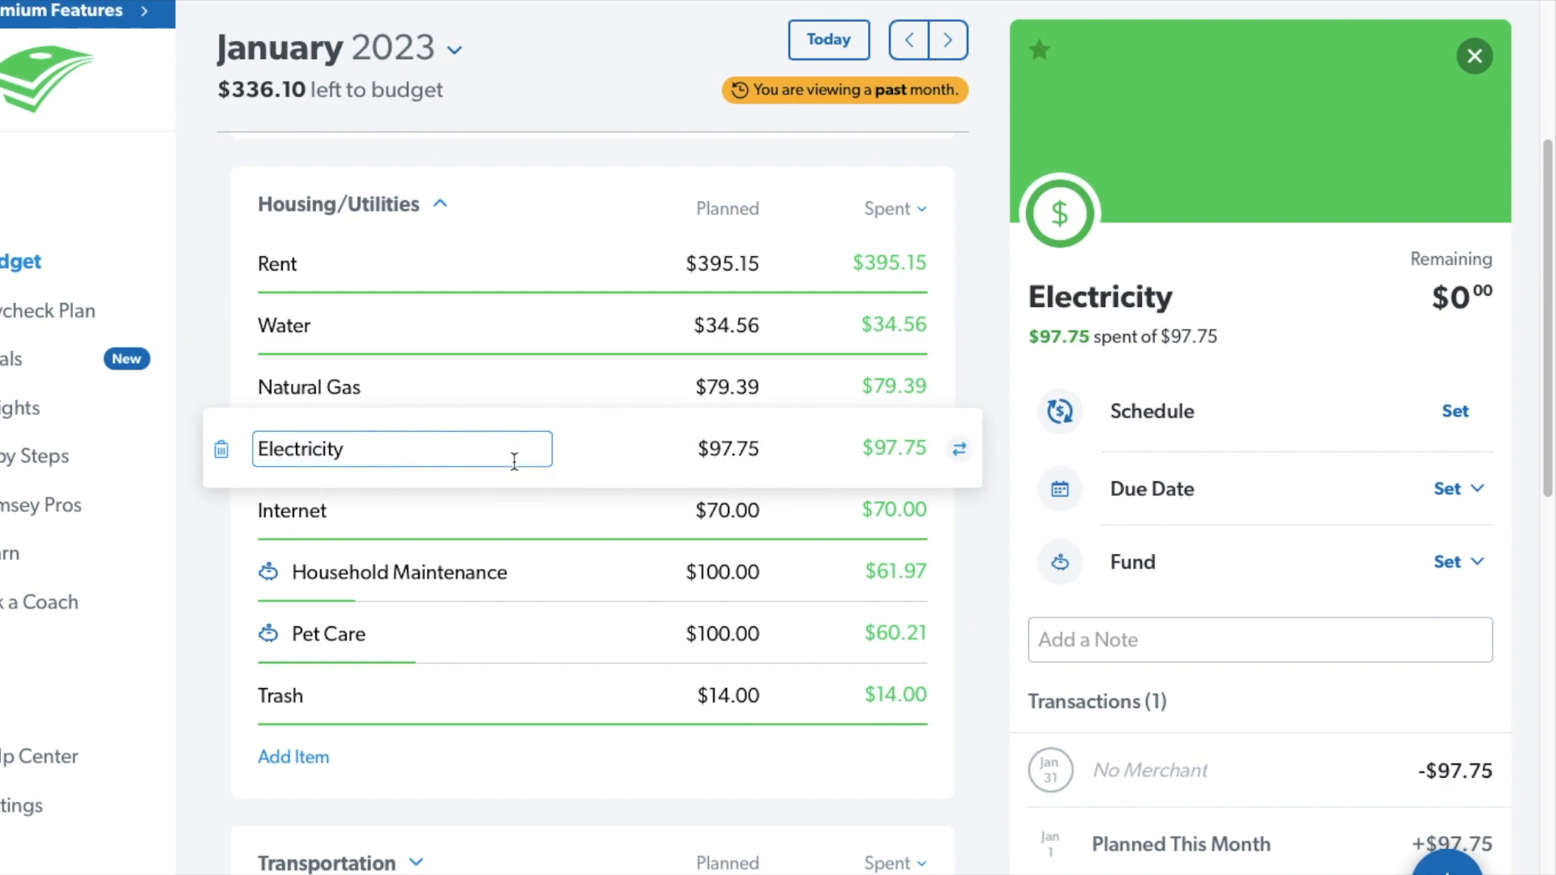
click(525, 525)
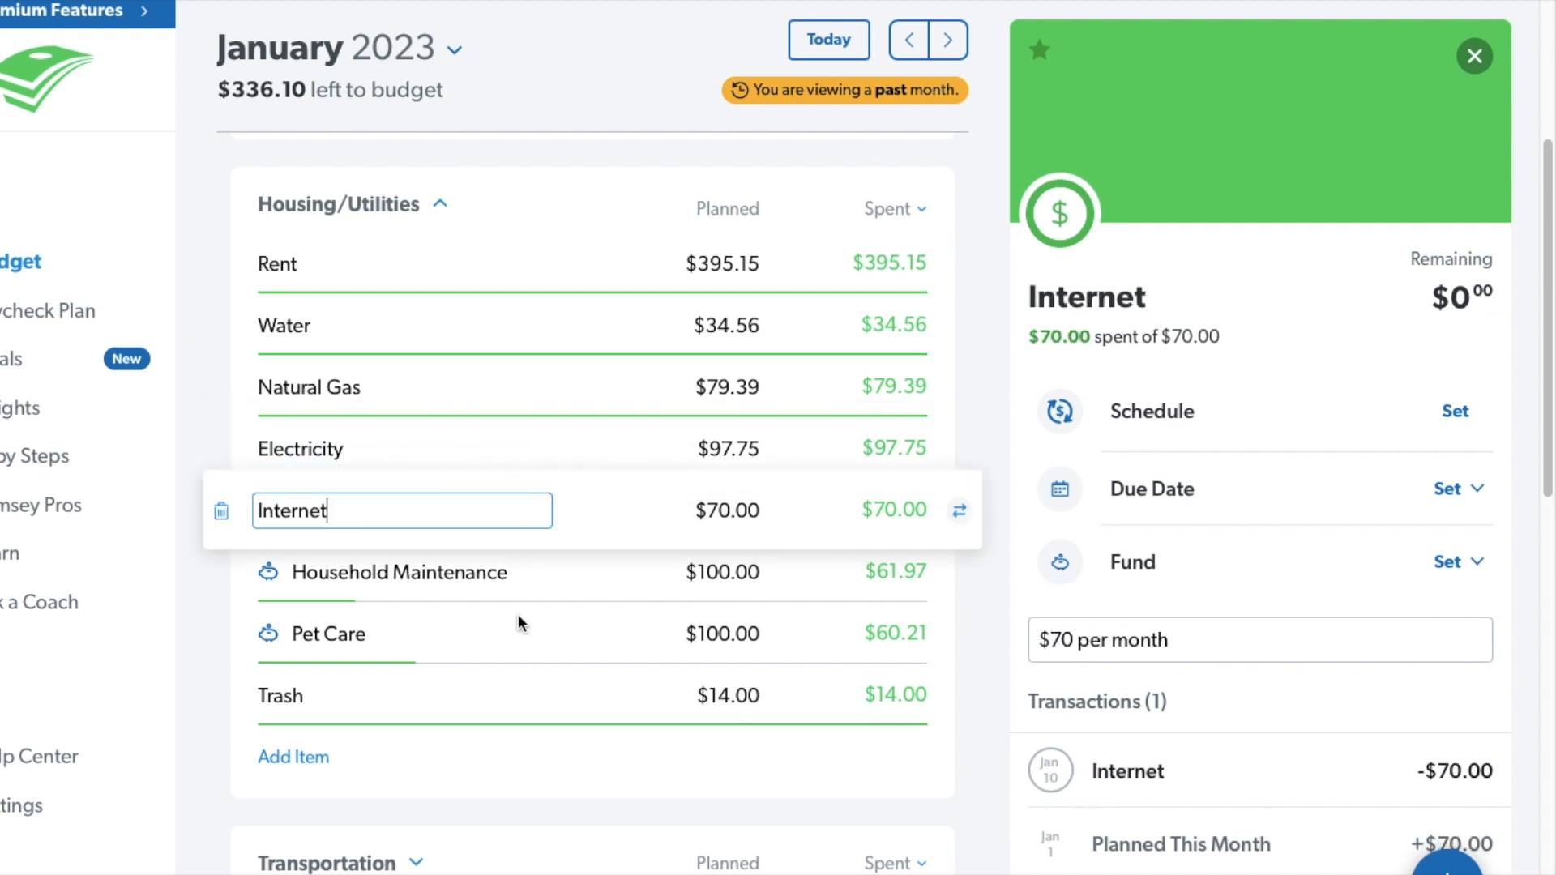
Review the Household Maintenance fund and inspect its Amazon expense, leaving the transaction unchanged.
click(518, 589)
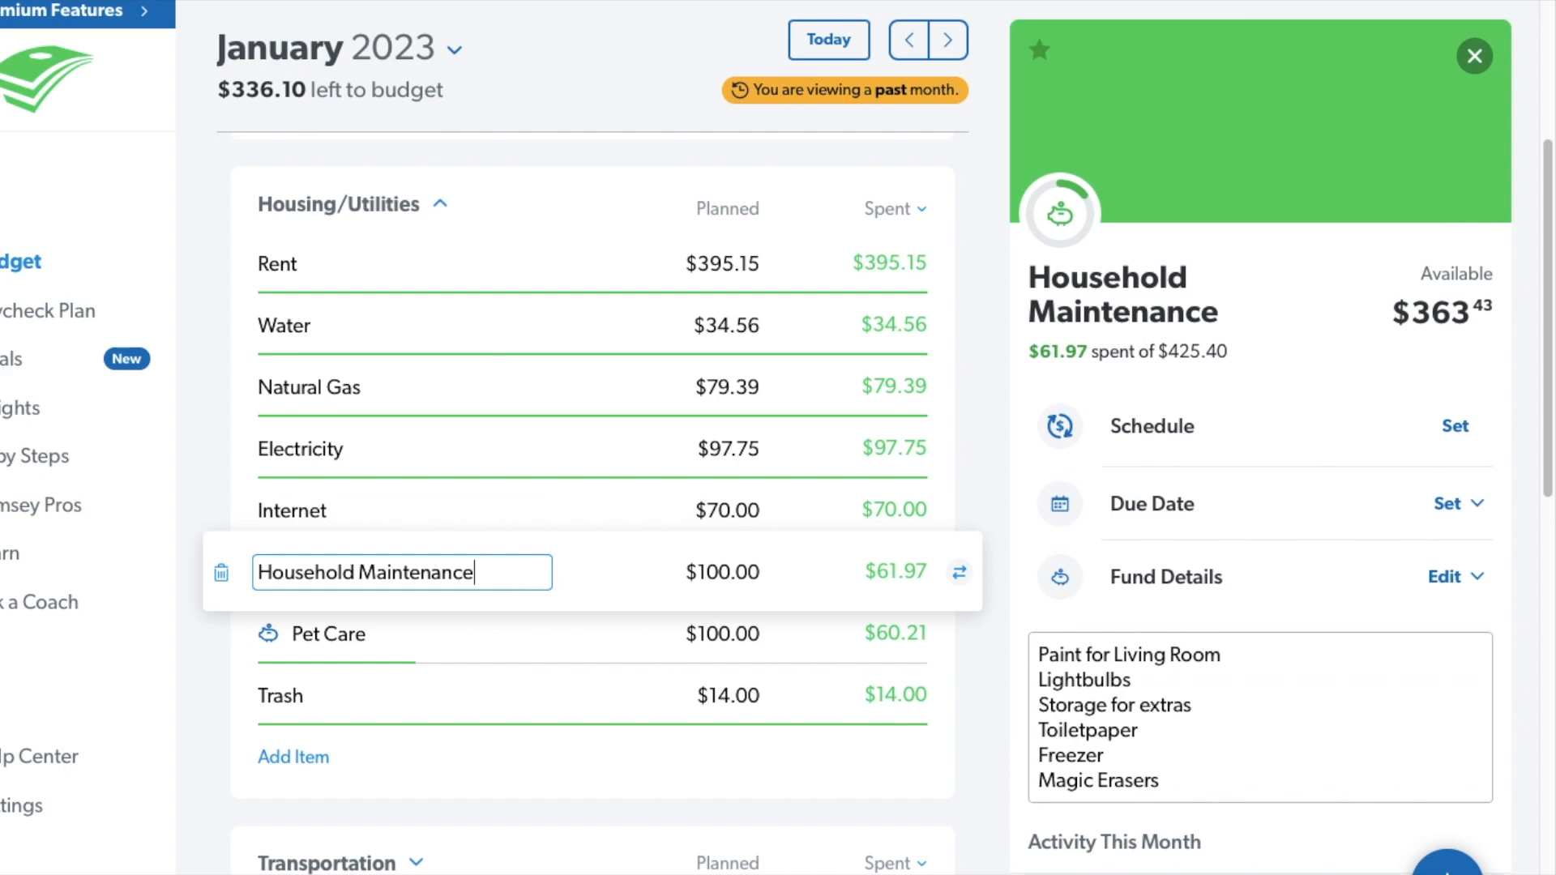
click(1260, 873)
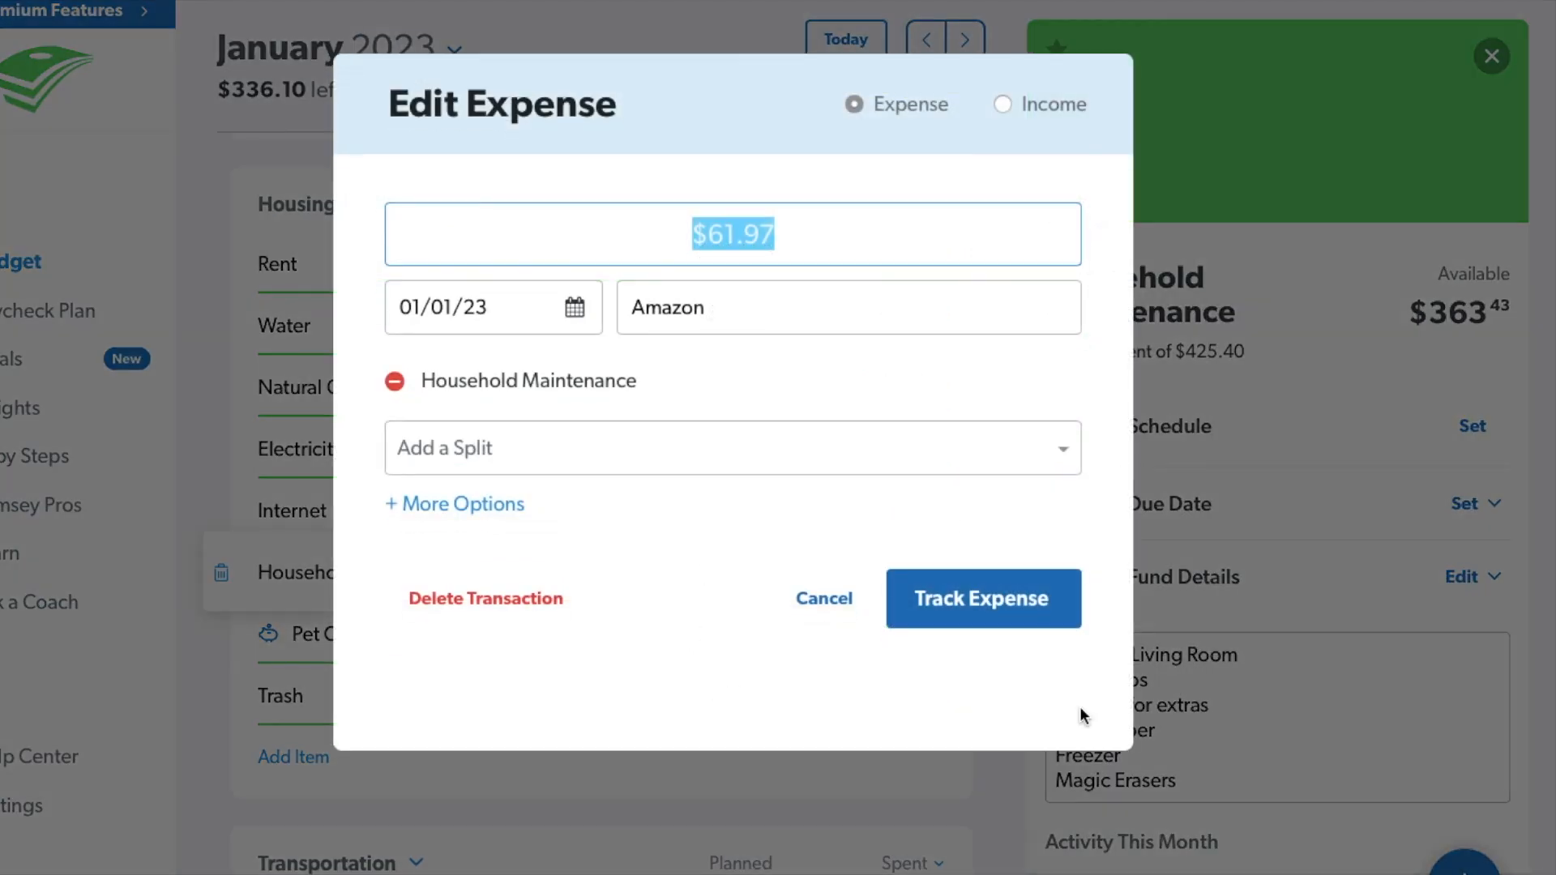
click(823, 586)
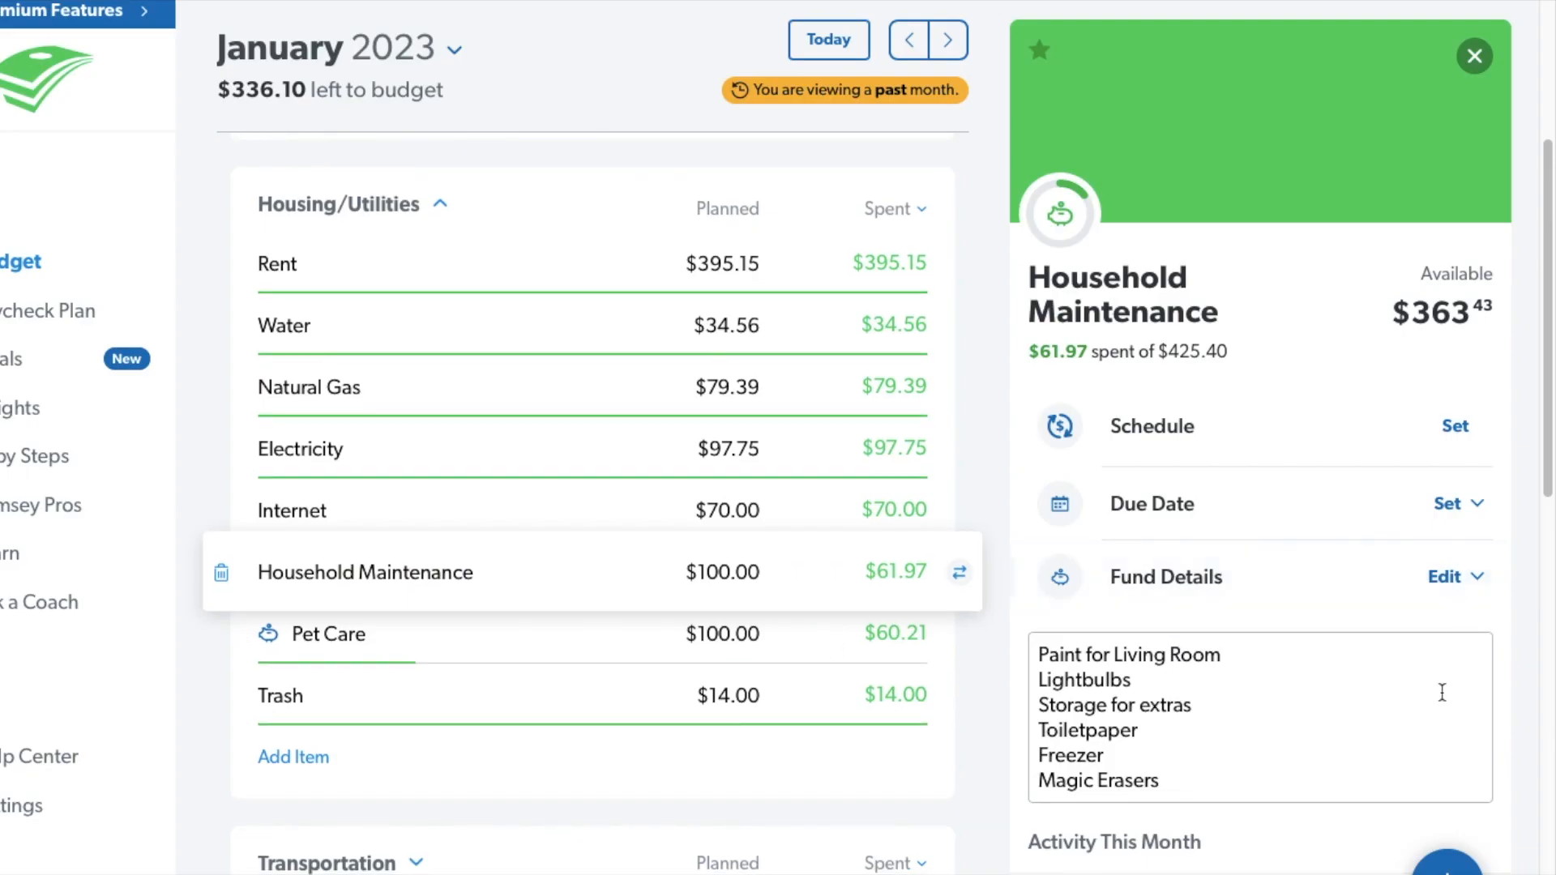
Review the Pet Care and Trash items, and collapse the Housing/Utilities group.
click(666, 622)
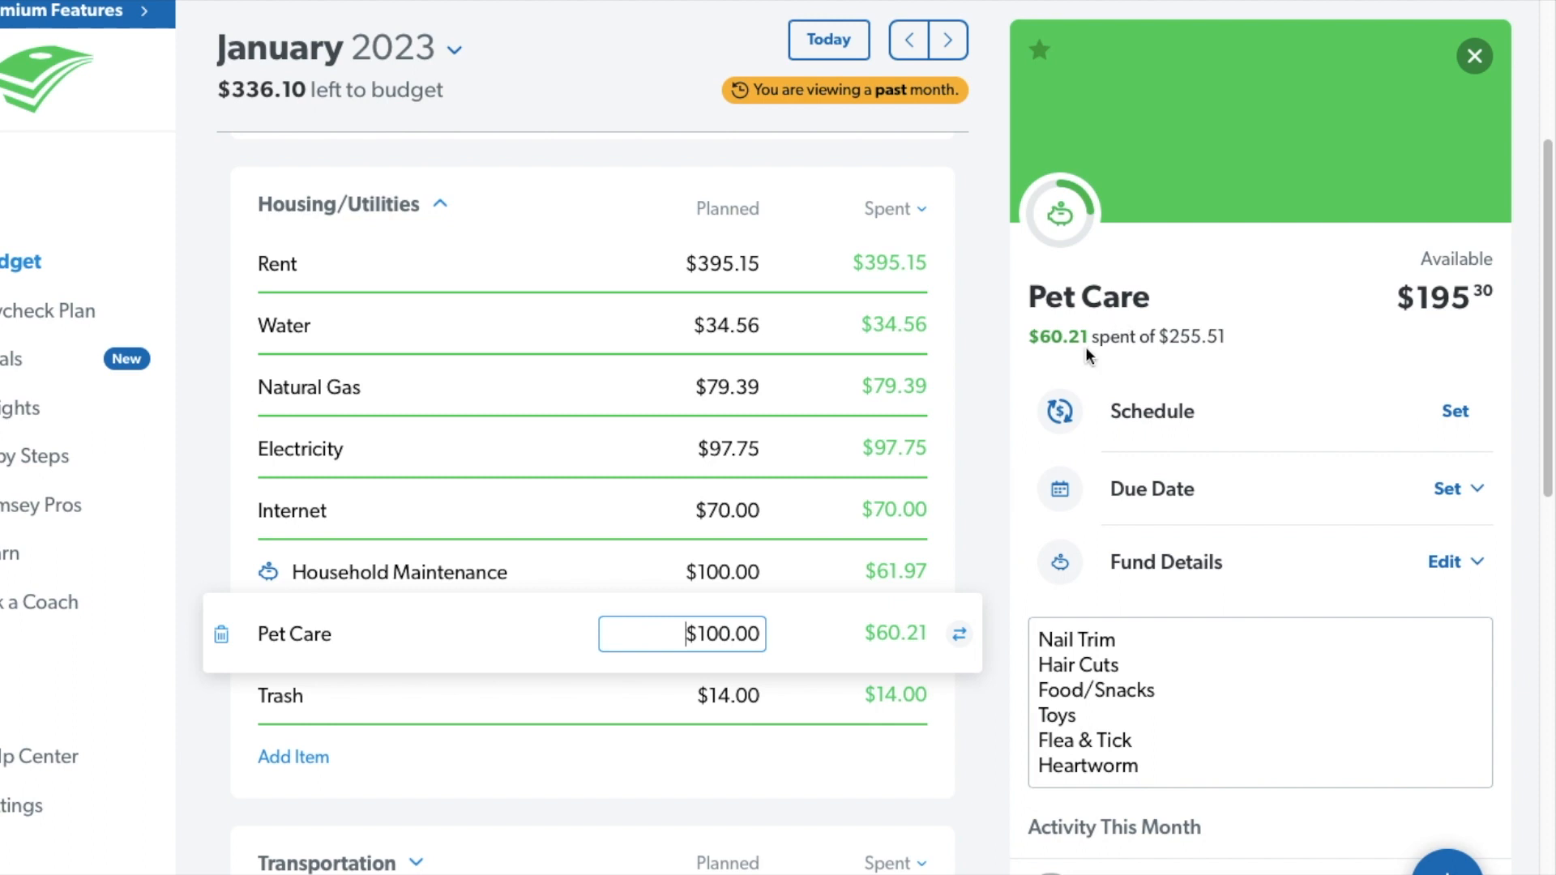
click(559, 711)
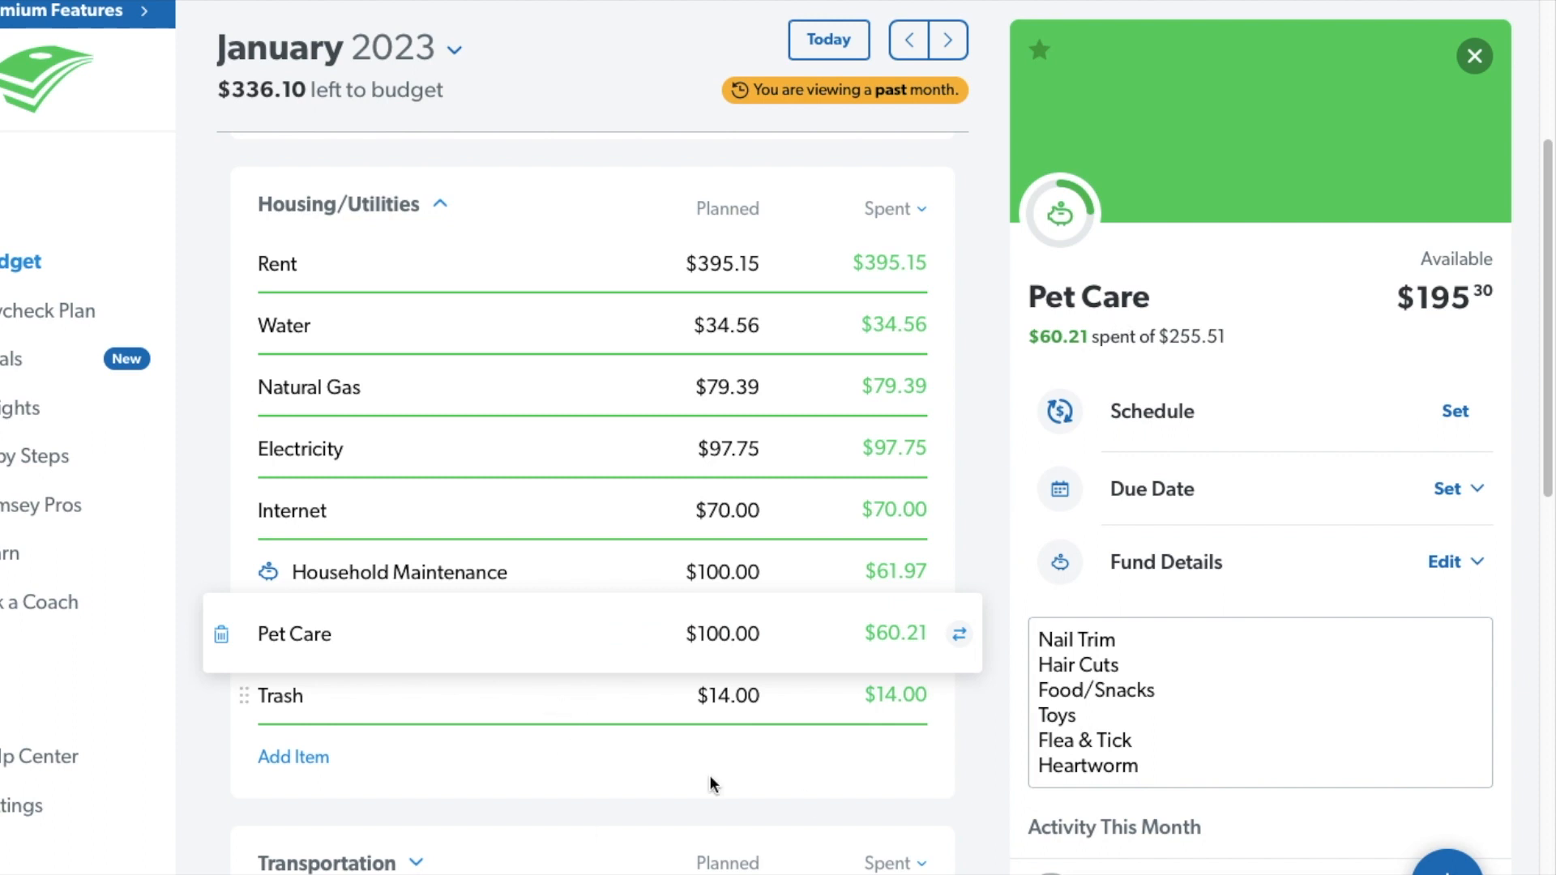
click(441, 198)
click(439, 207)
Expand the Transportation group and set the planned amount for Gas to $195.14.
click(415, 307)
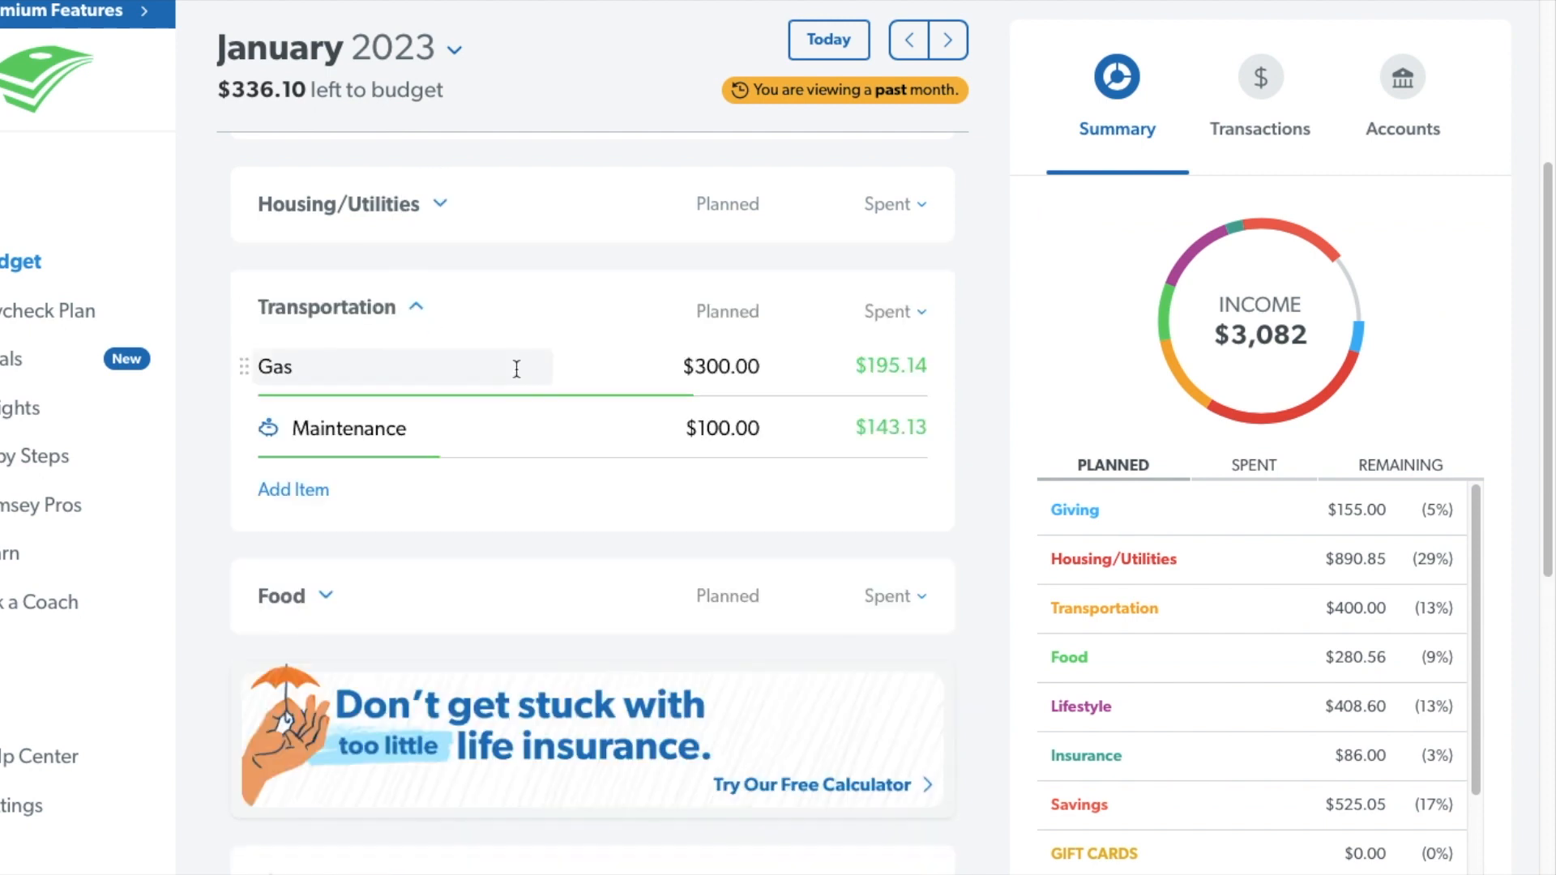
click(601, 381)
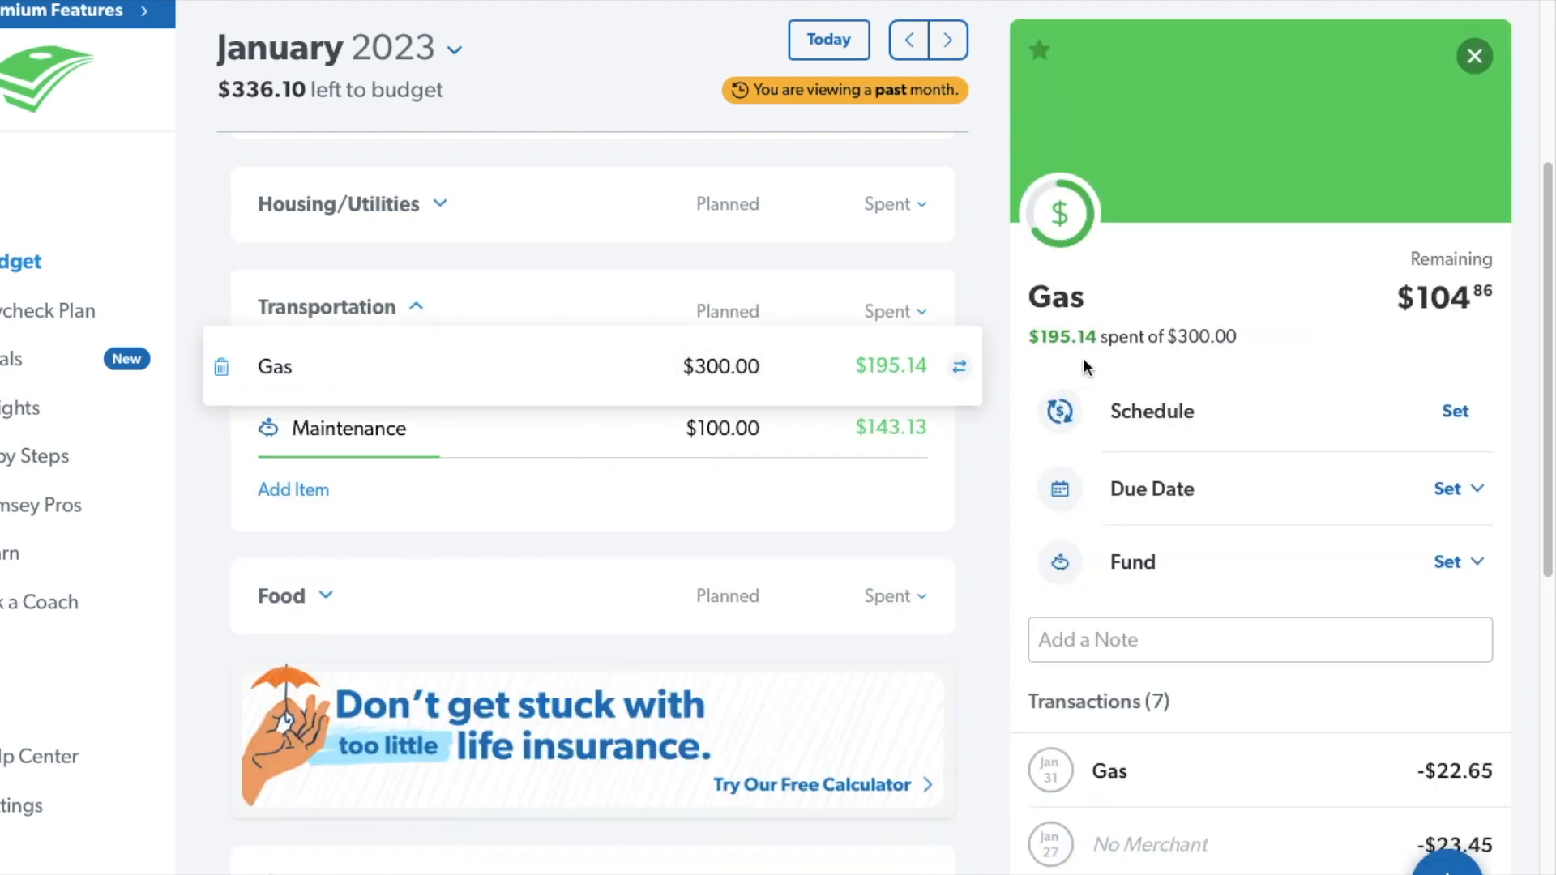
click(759, 370)
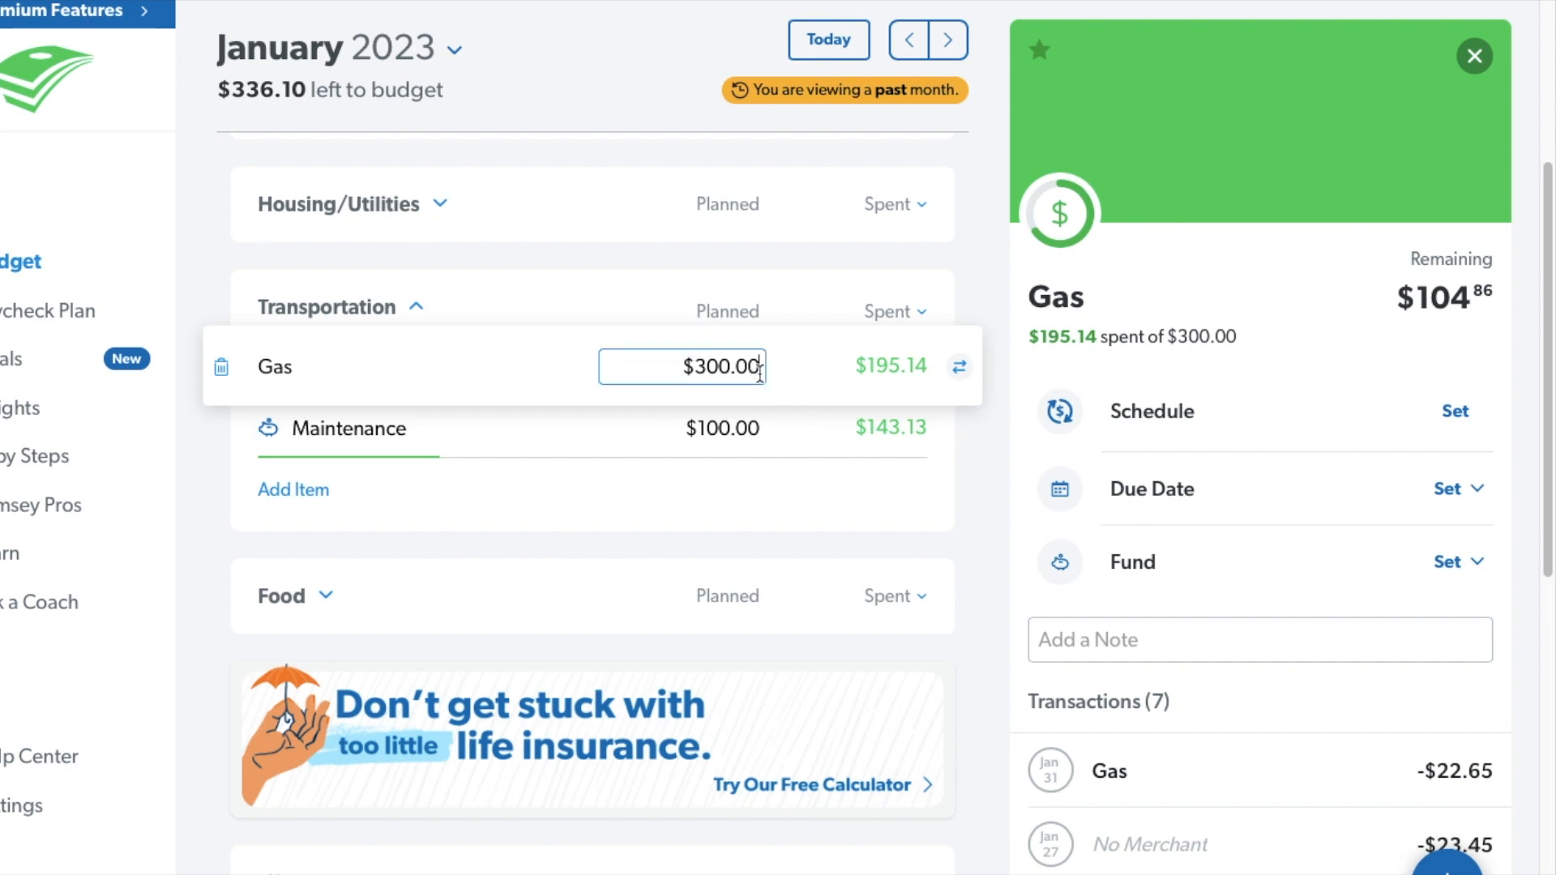
key(BackSpace)
key(BackSpace)
key(BackSpace)
key(BackSpace)
key(BackSpace)
text(195.14)
key(Return)
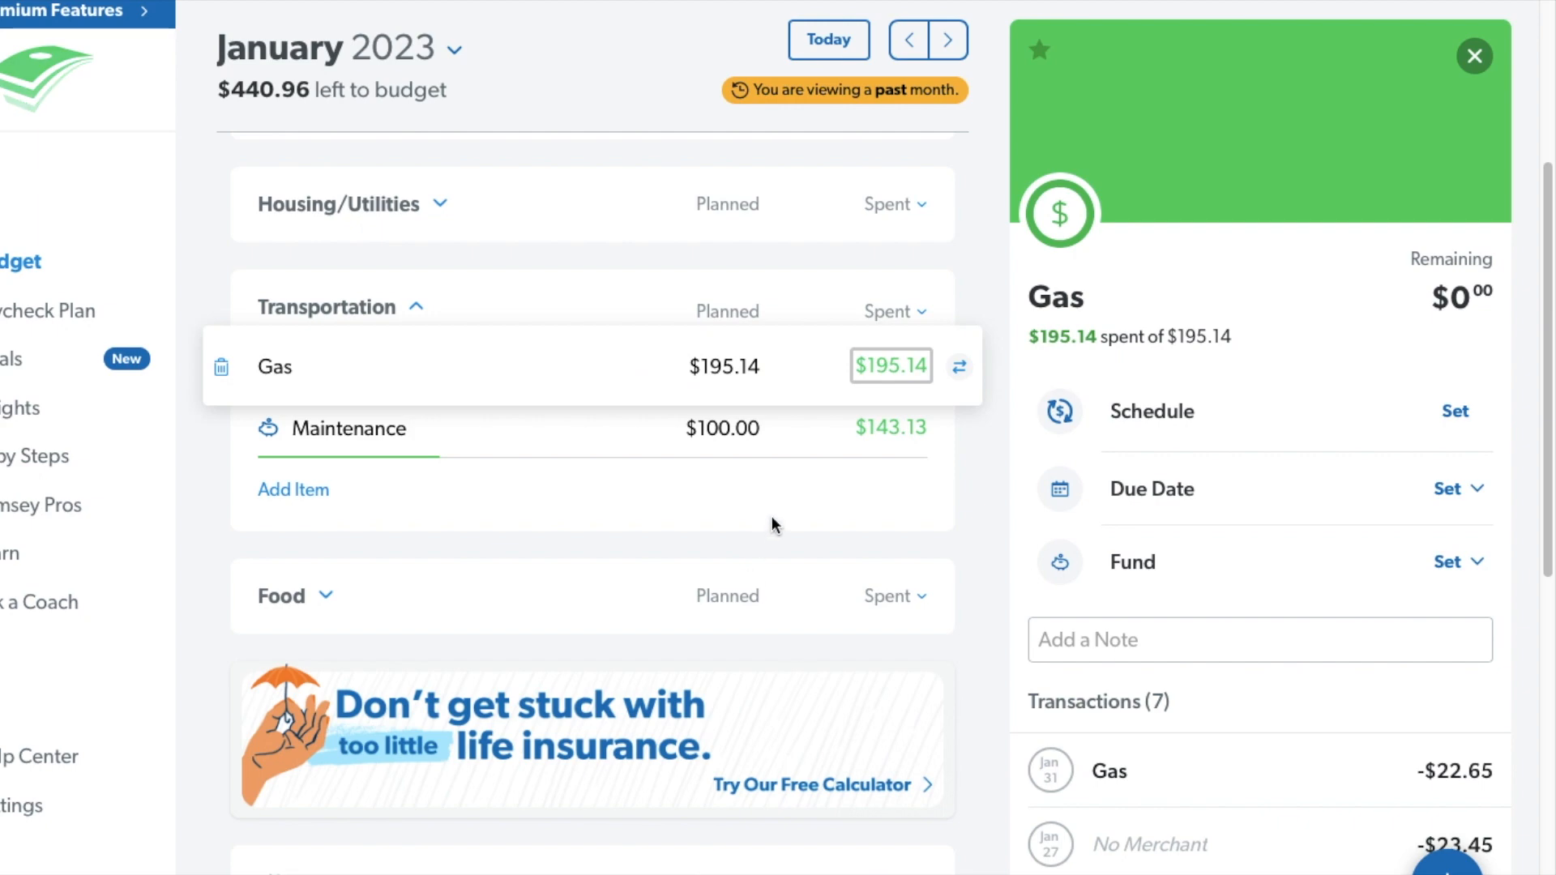
Review the Maintenance fund, inspect its Neptune - Reset Recall Codes expense without changing it, and collapse the Transportation group.
click(633, 432)
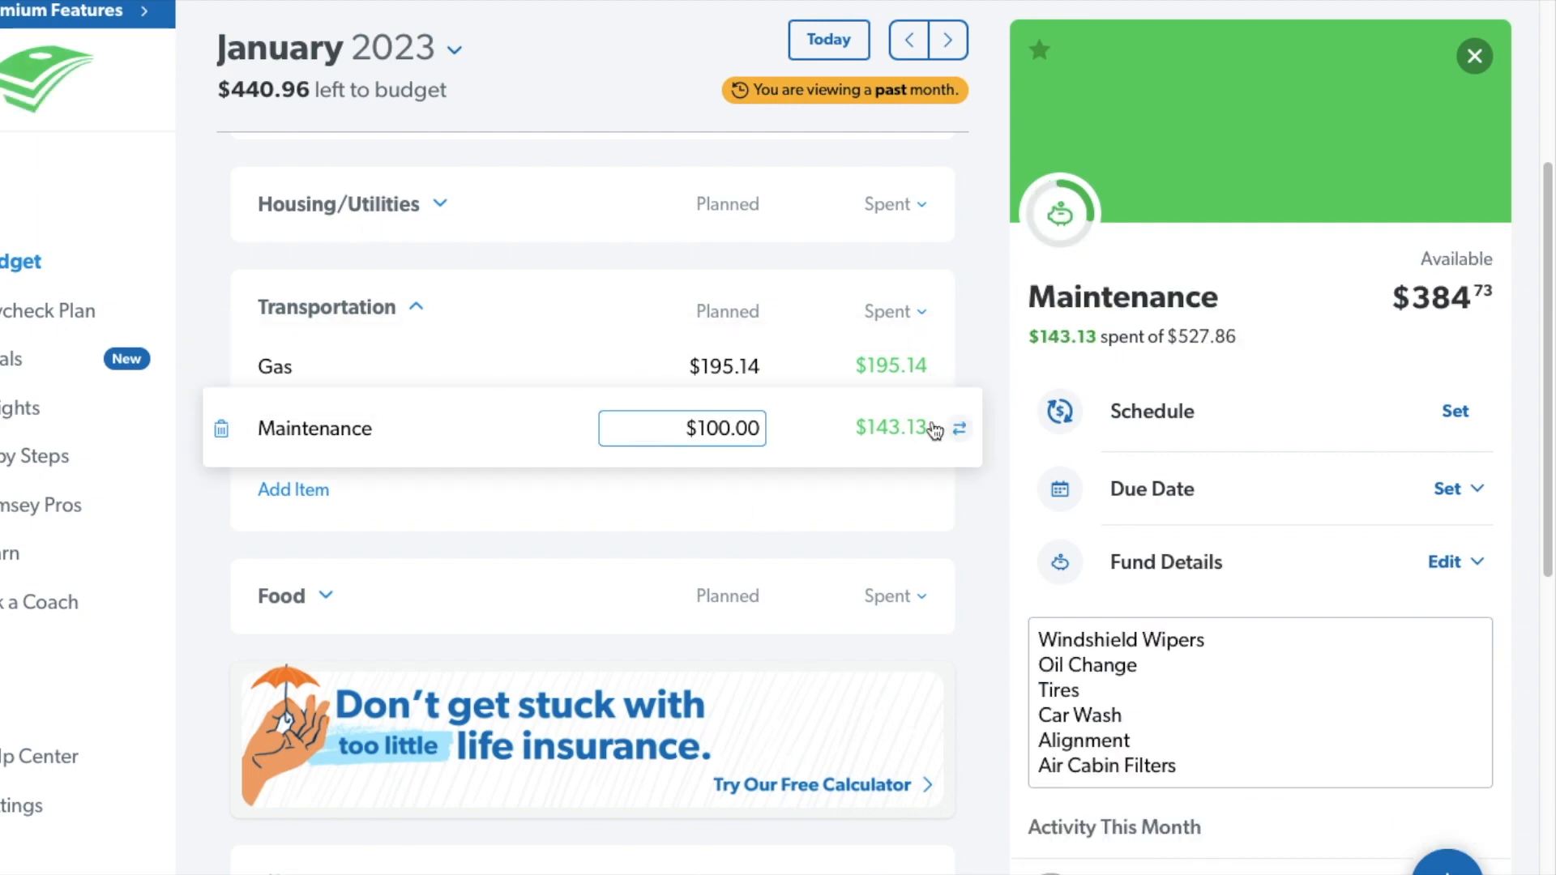
click(891, 427)
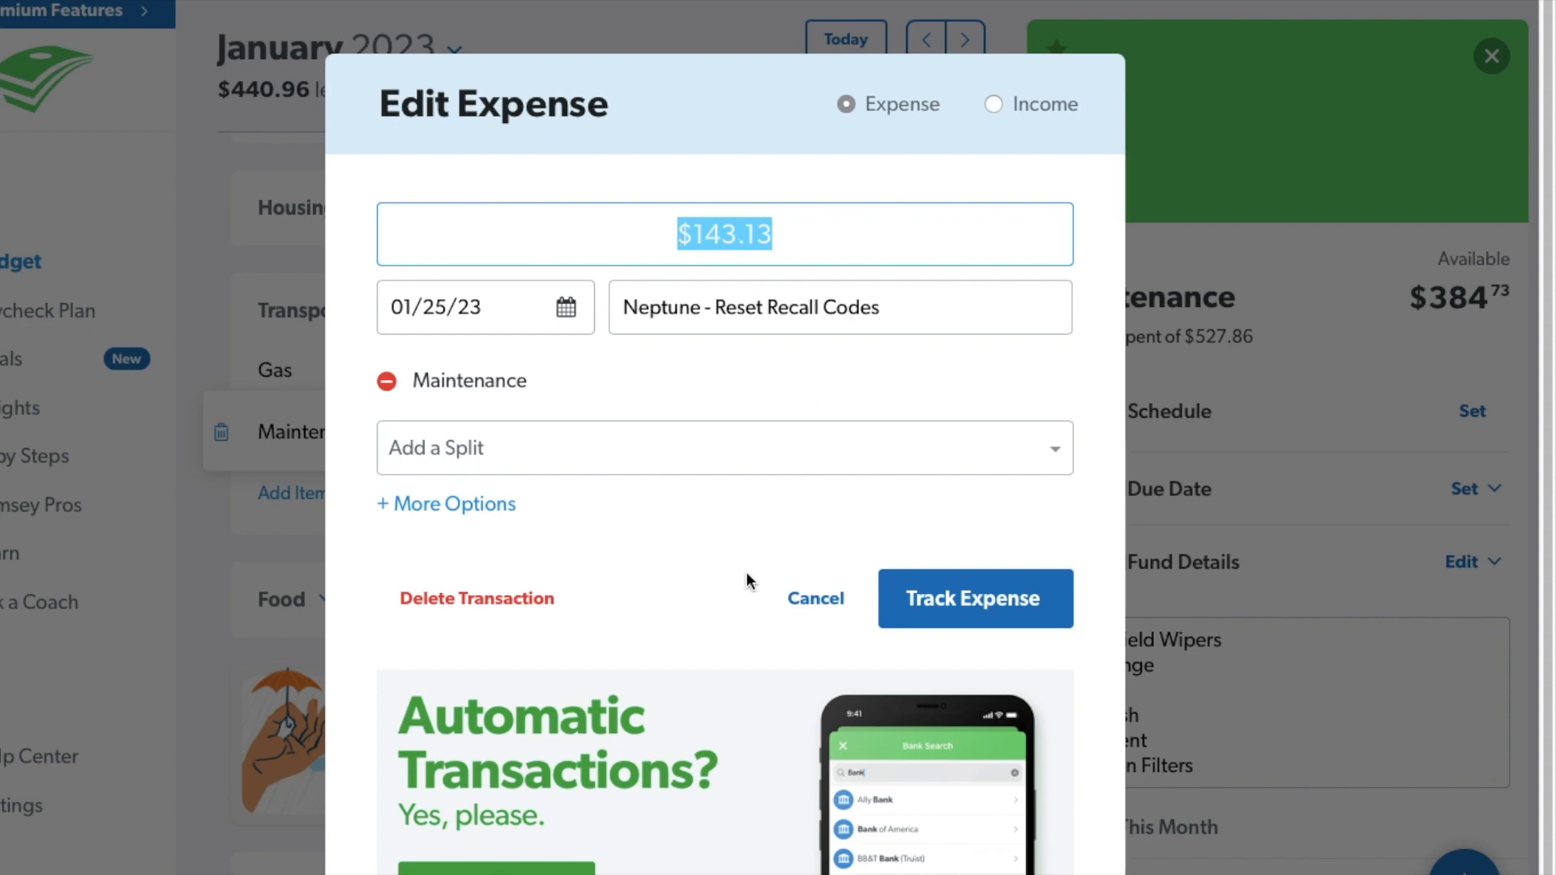
click(798, 608)
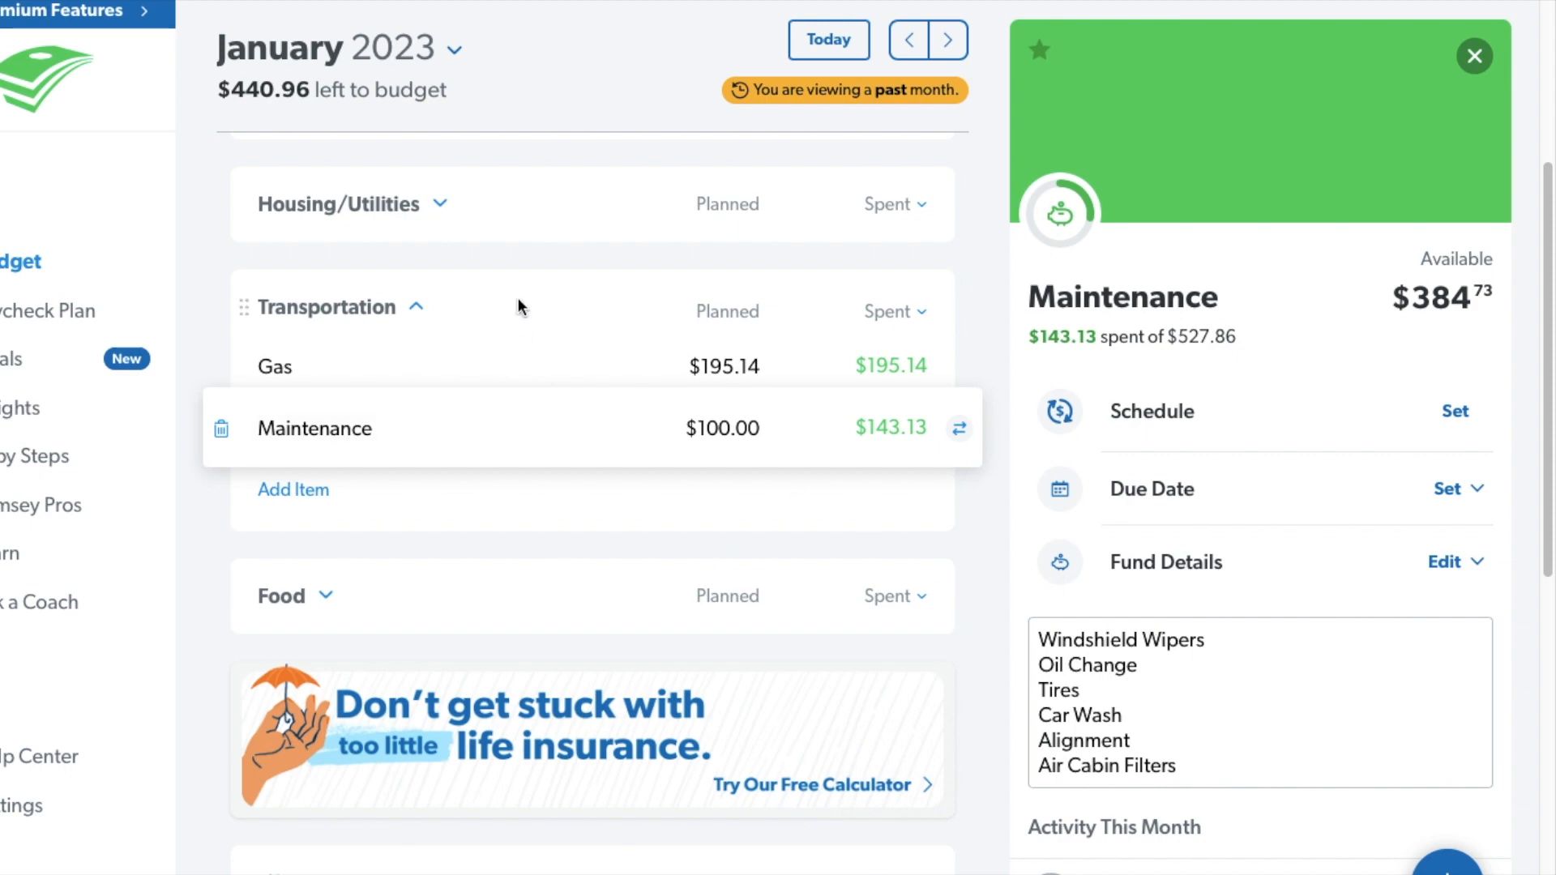
click(417, 310)
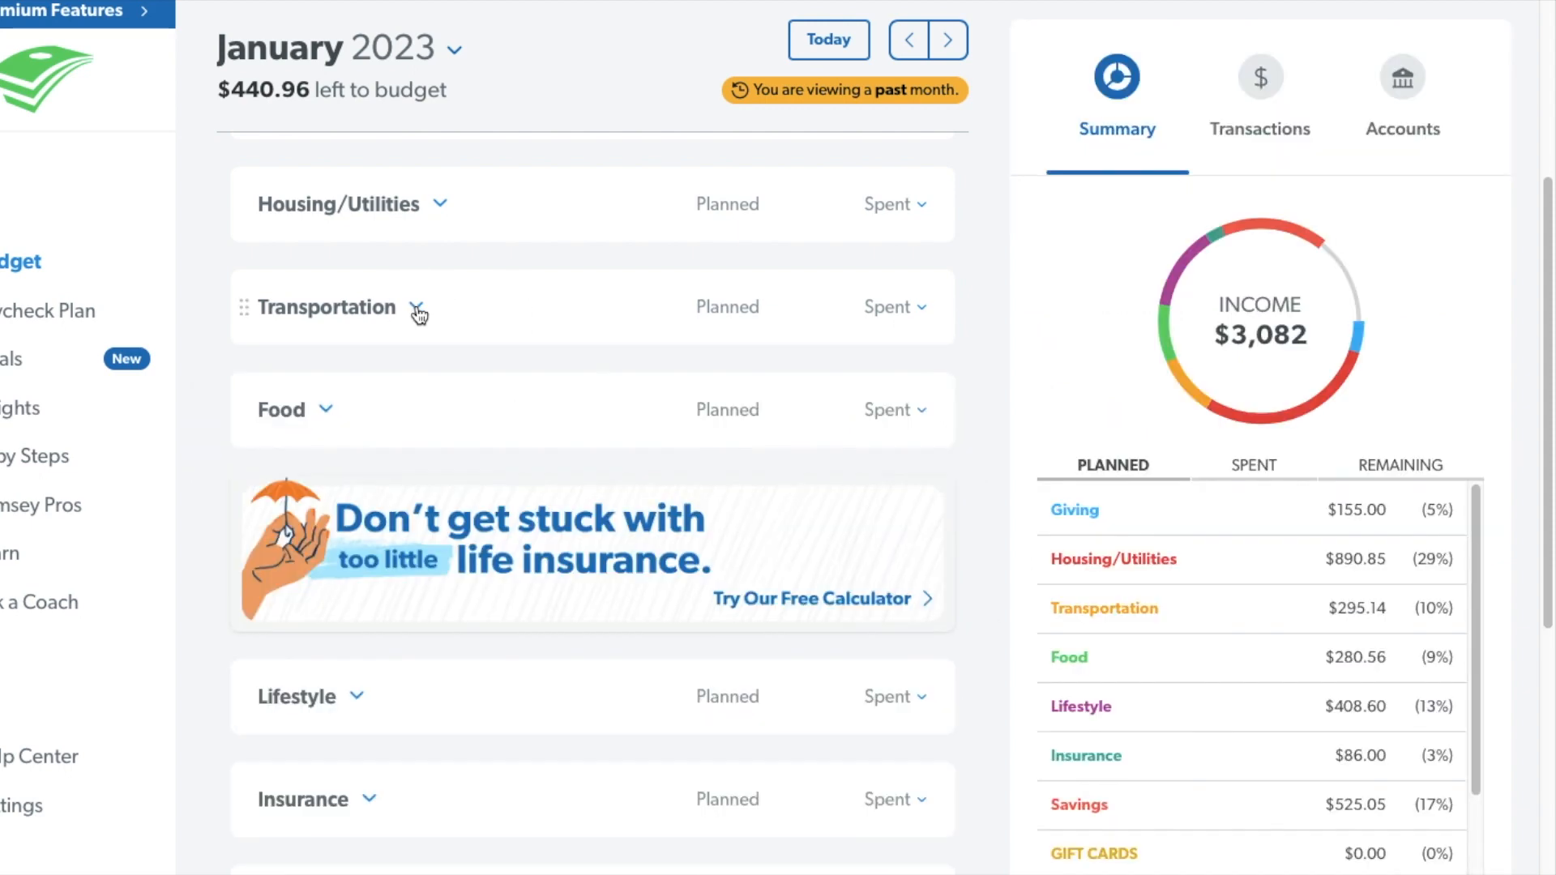
Review Groceries in the Food group, set the planned amount for Restaurants to $68.52, and collapse the group.
click(328, 410)
click(549, 462)
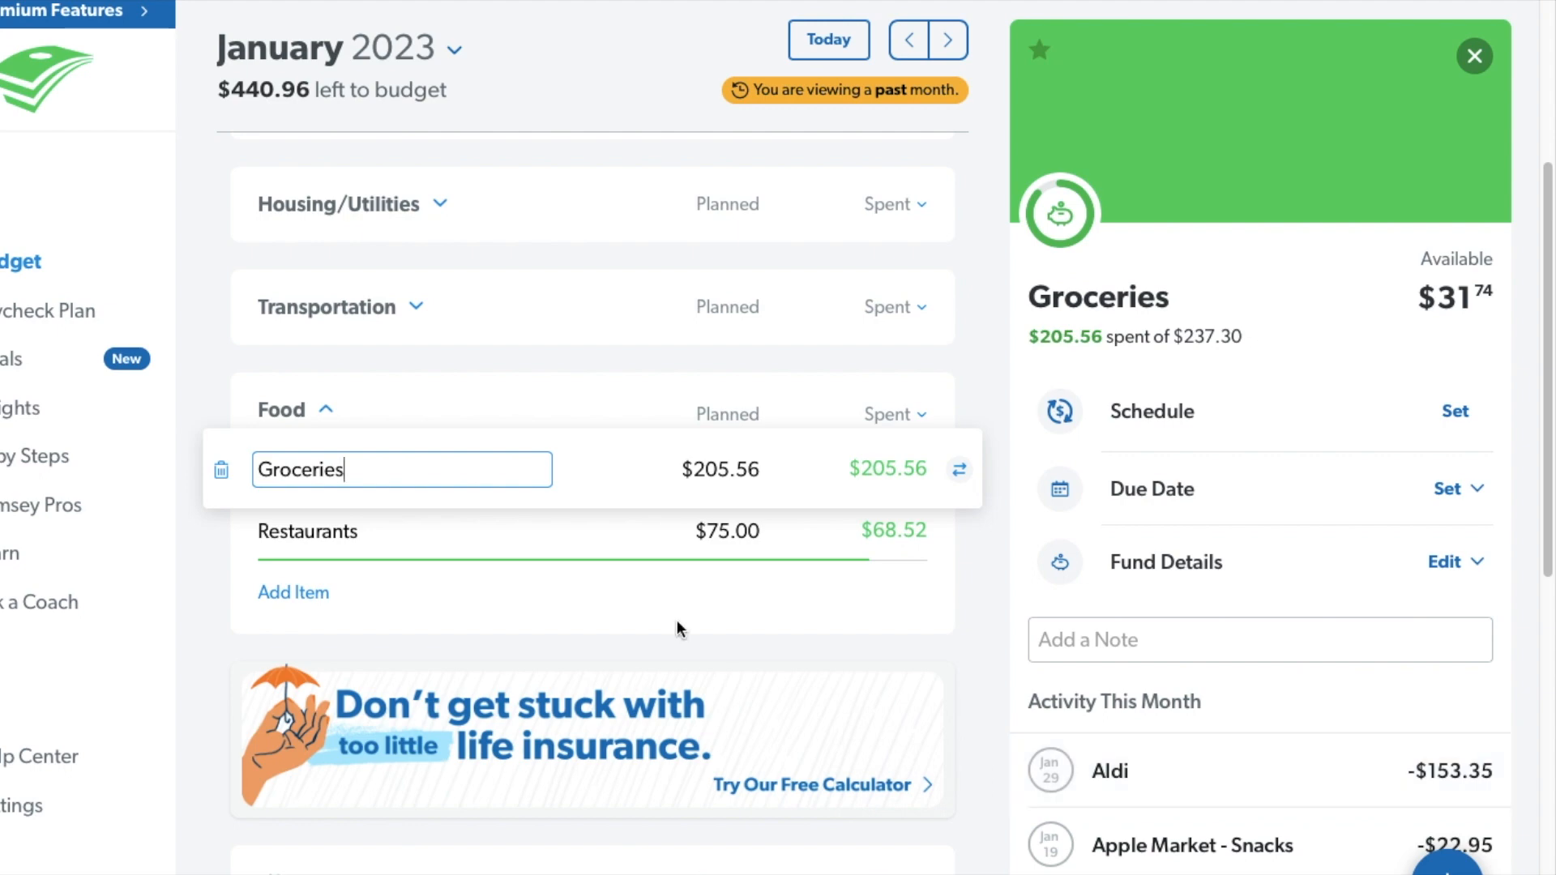
click(589, 535)
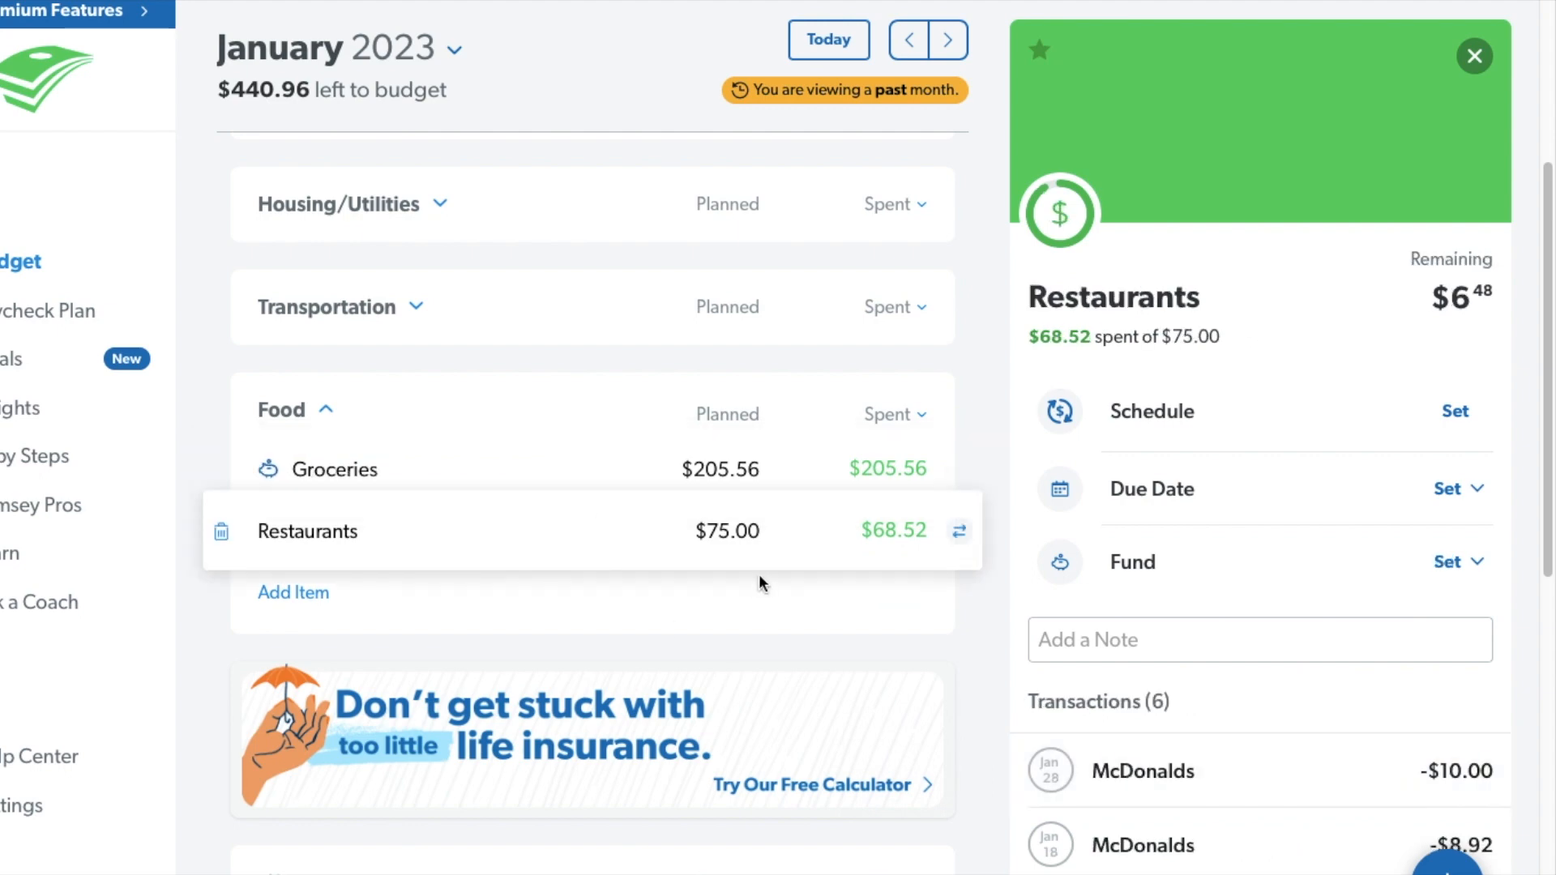
click(760, 530)
key(BackSpace)
key(BackSpace)
key(BackSpace)
key(BackSpace)
key(BackSpace)
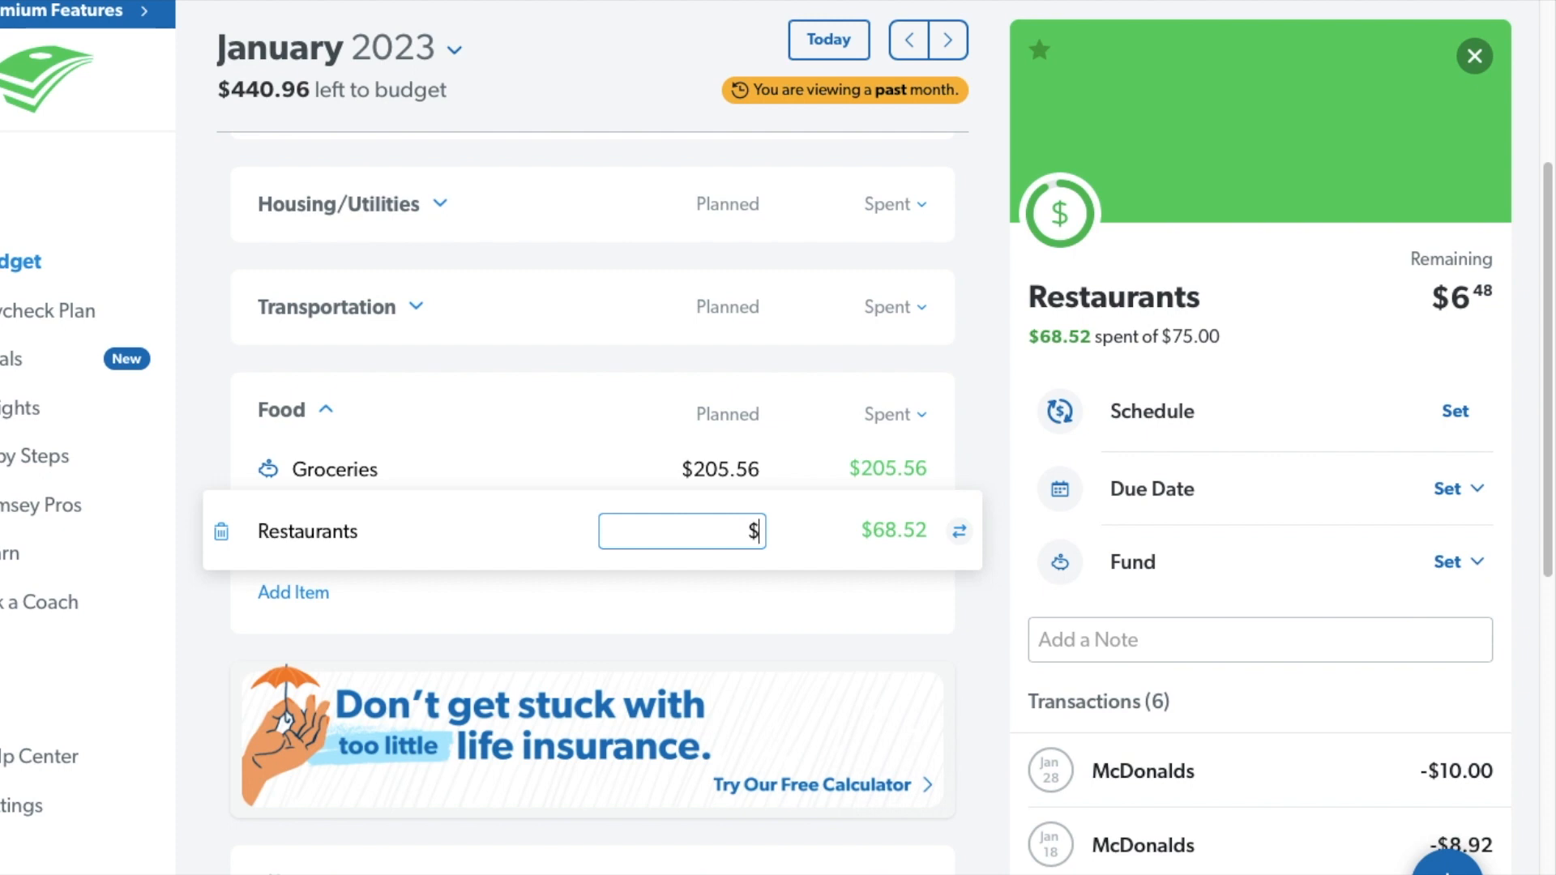
text(68.52)
key(Tab)
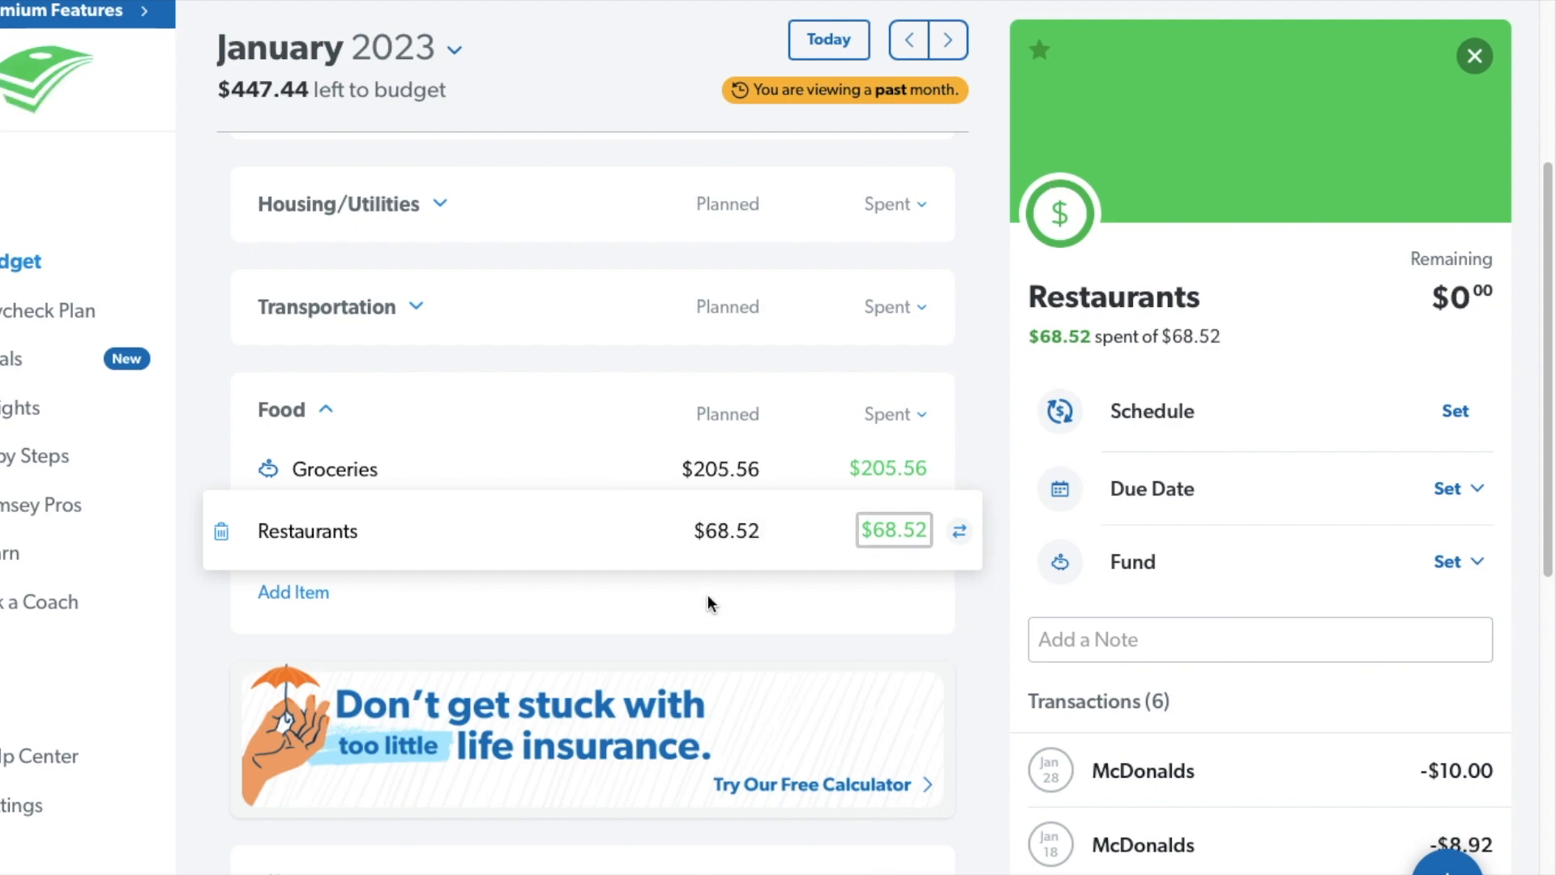
click(327, 413)
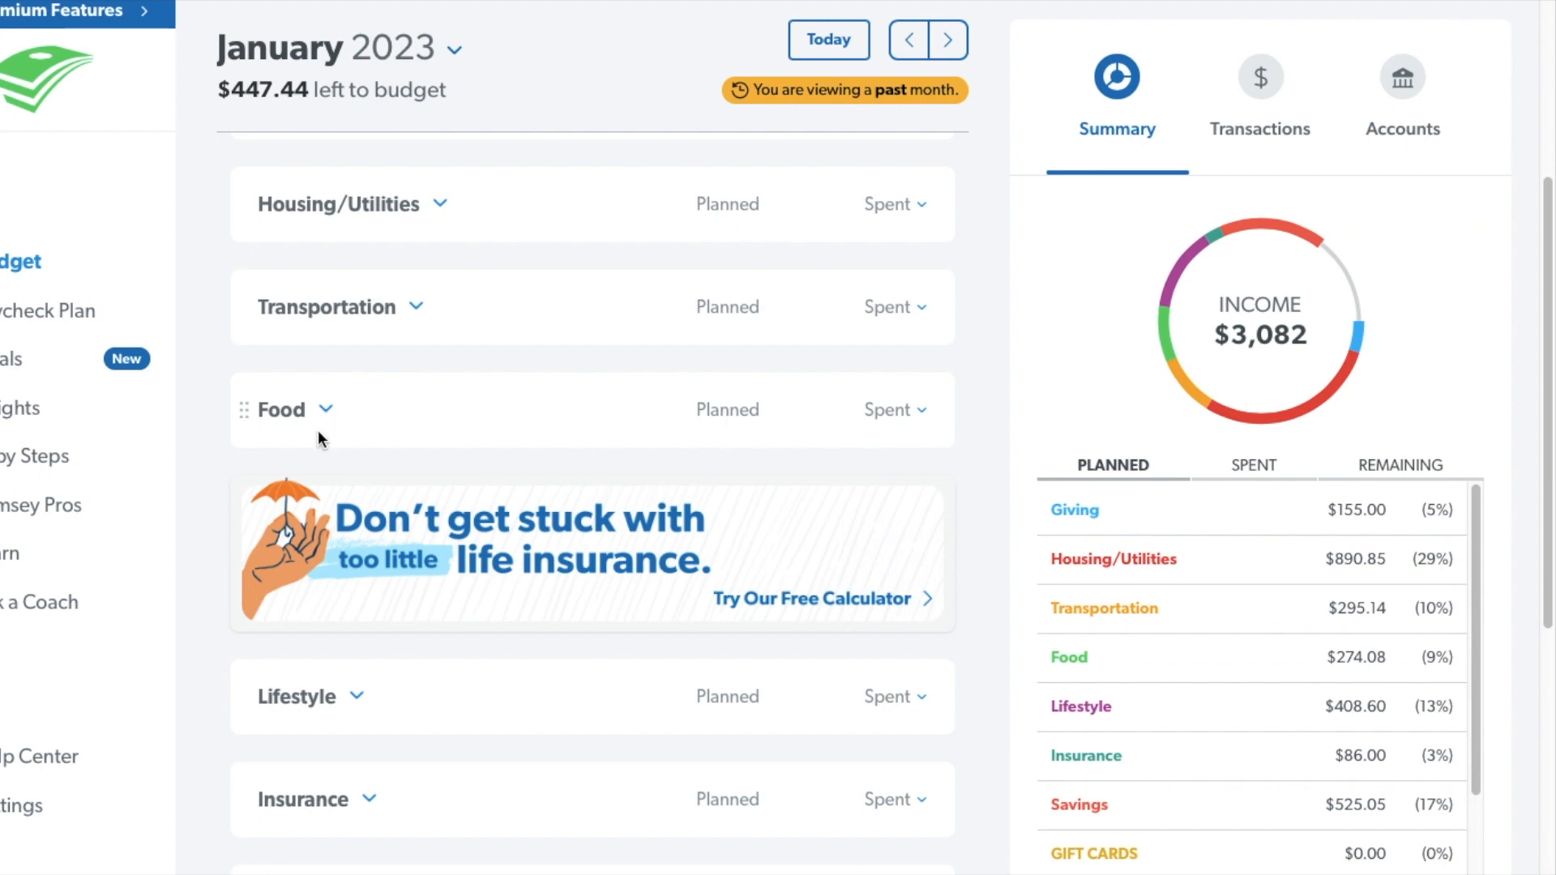
Expand the Lifestyle group and review the Phone Bill and Entertainment items.
click(357, 696)
scroll(646, 658, down, 5)
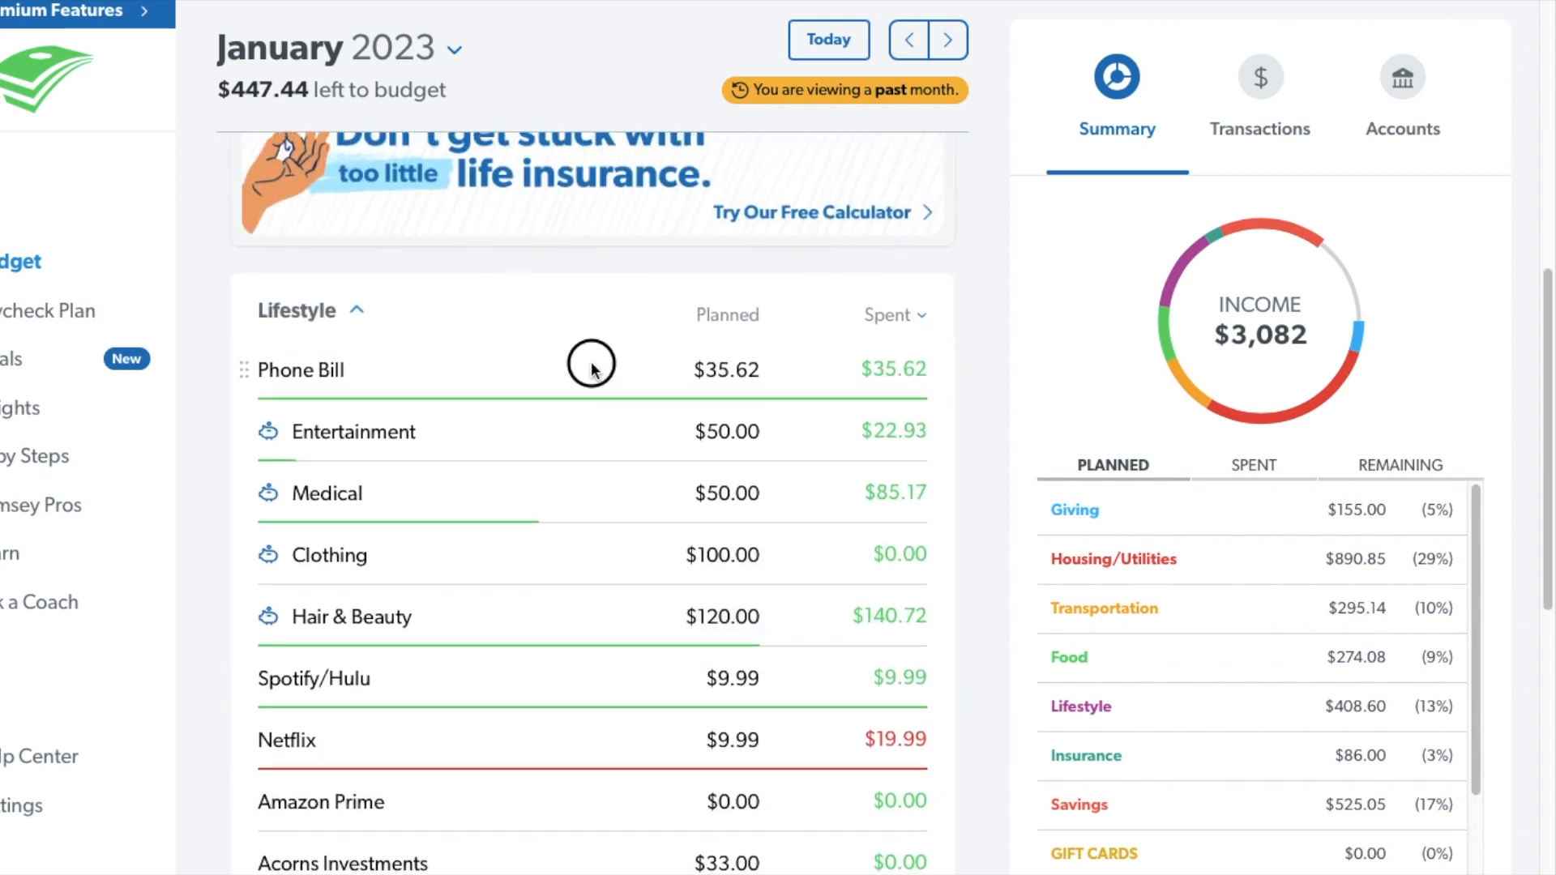
click(591, 370)
click(577, 435)
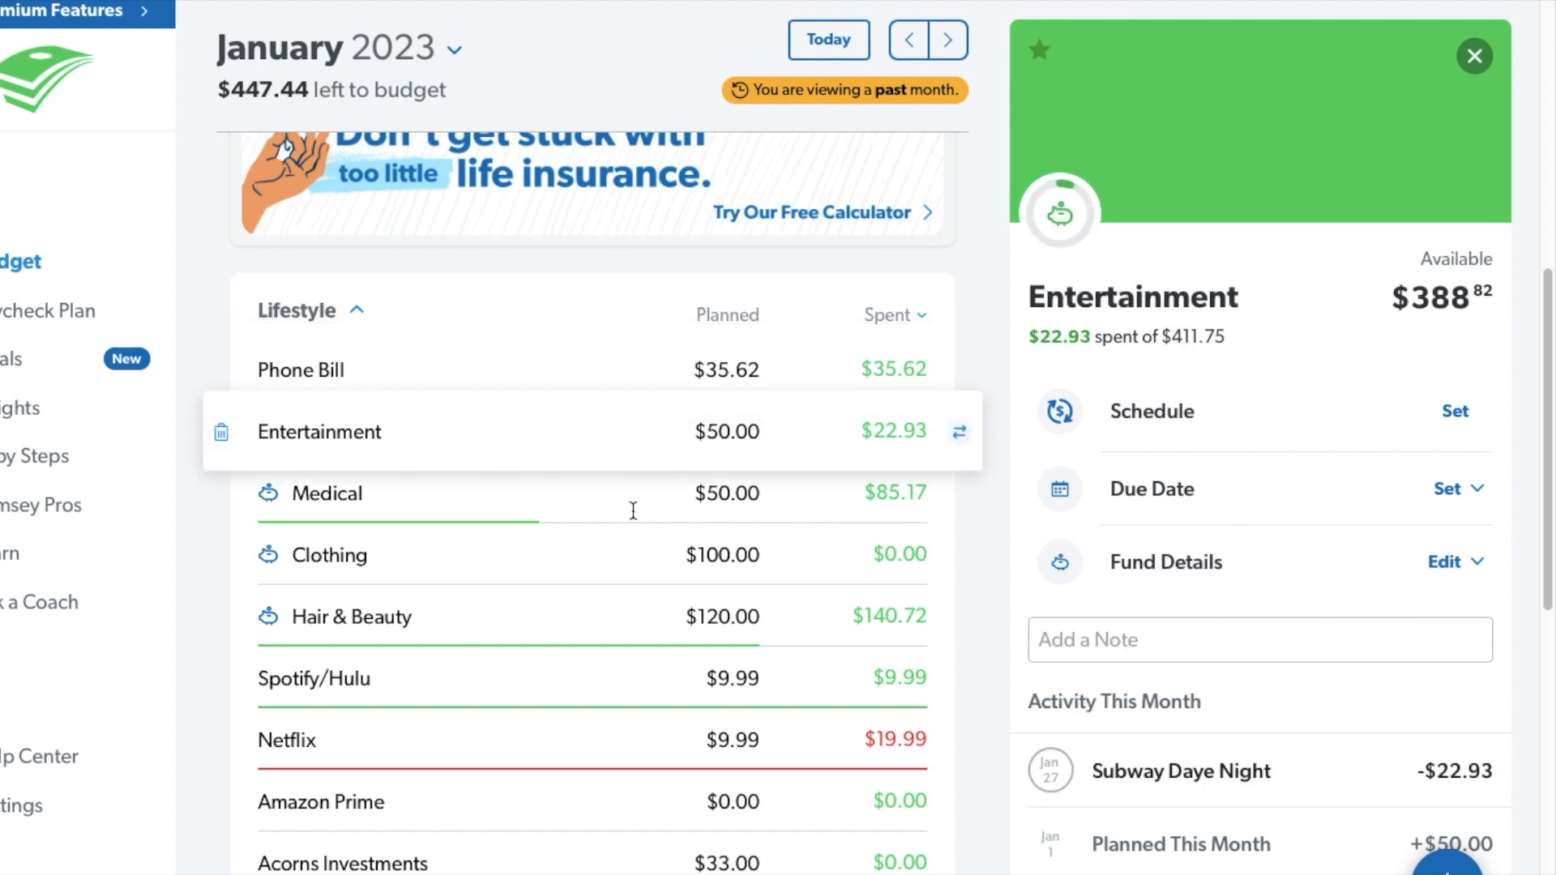
Correct the merchant name of the Entertainment expense to Subway Date Night and save the transaction.
click(1187, 771)
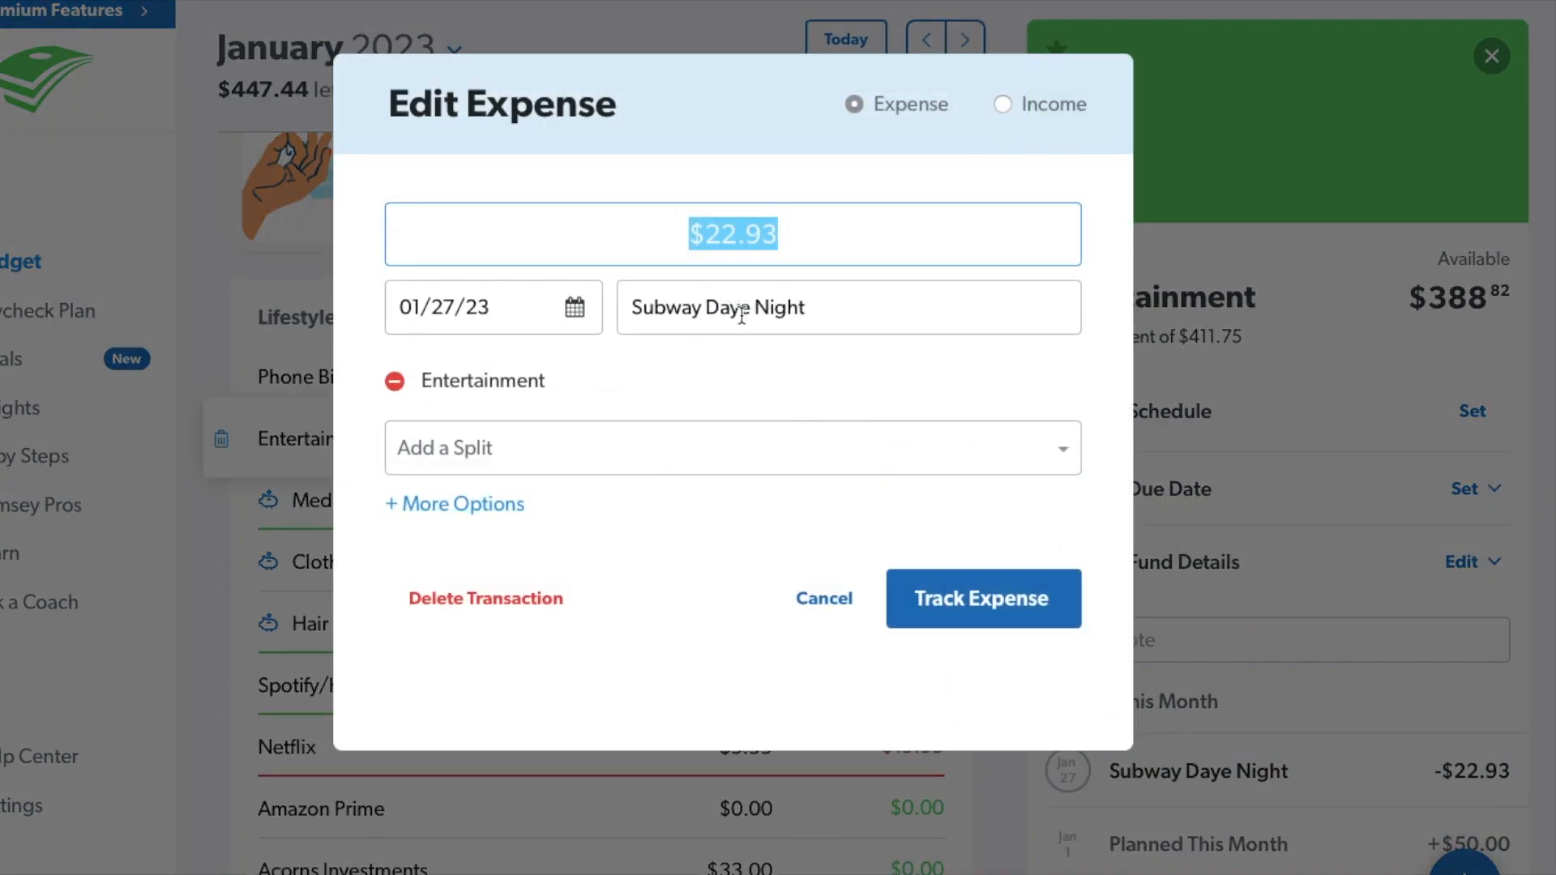
click(742, 314)
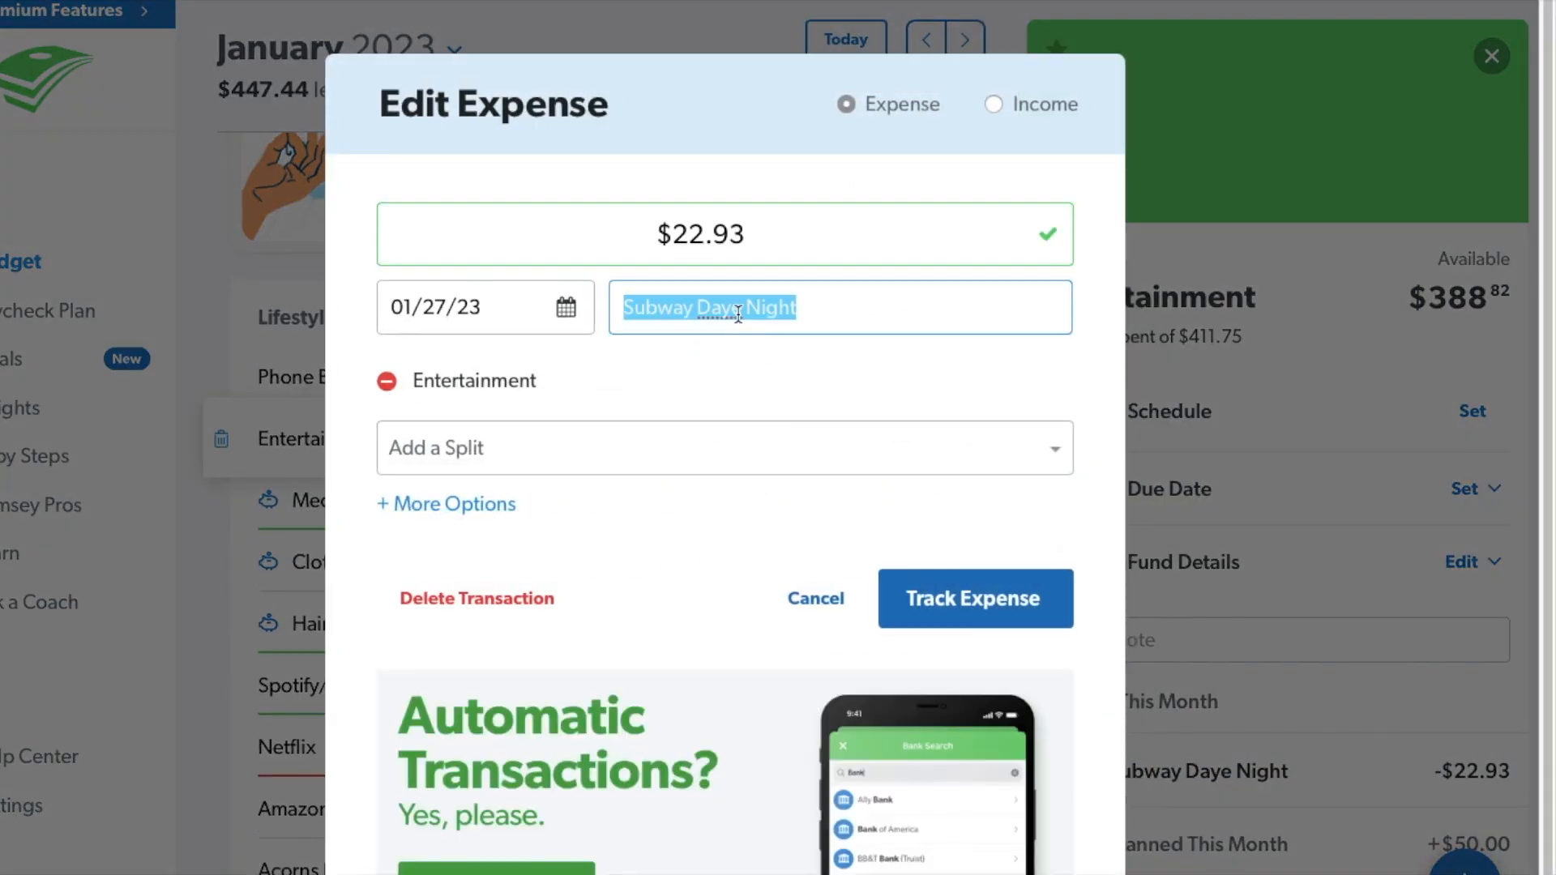
click(732, 315)
key(BackSpace)
text(t)
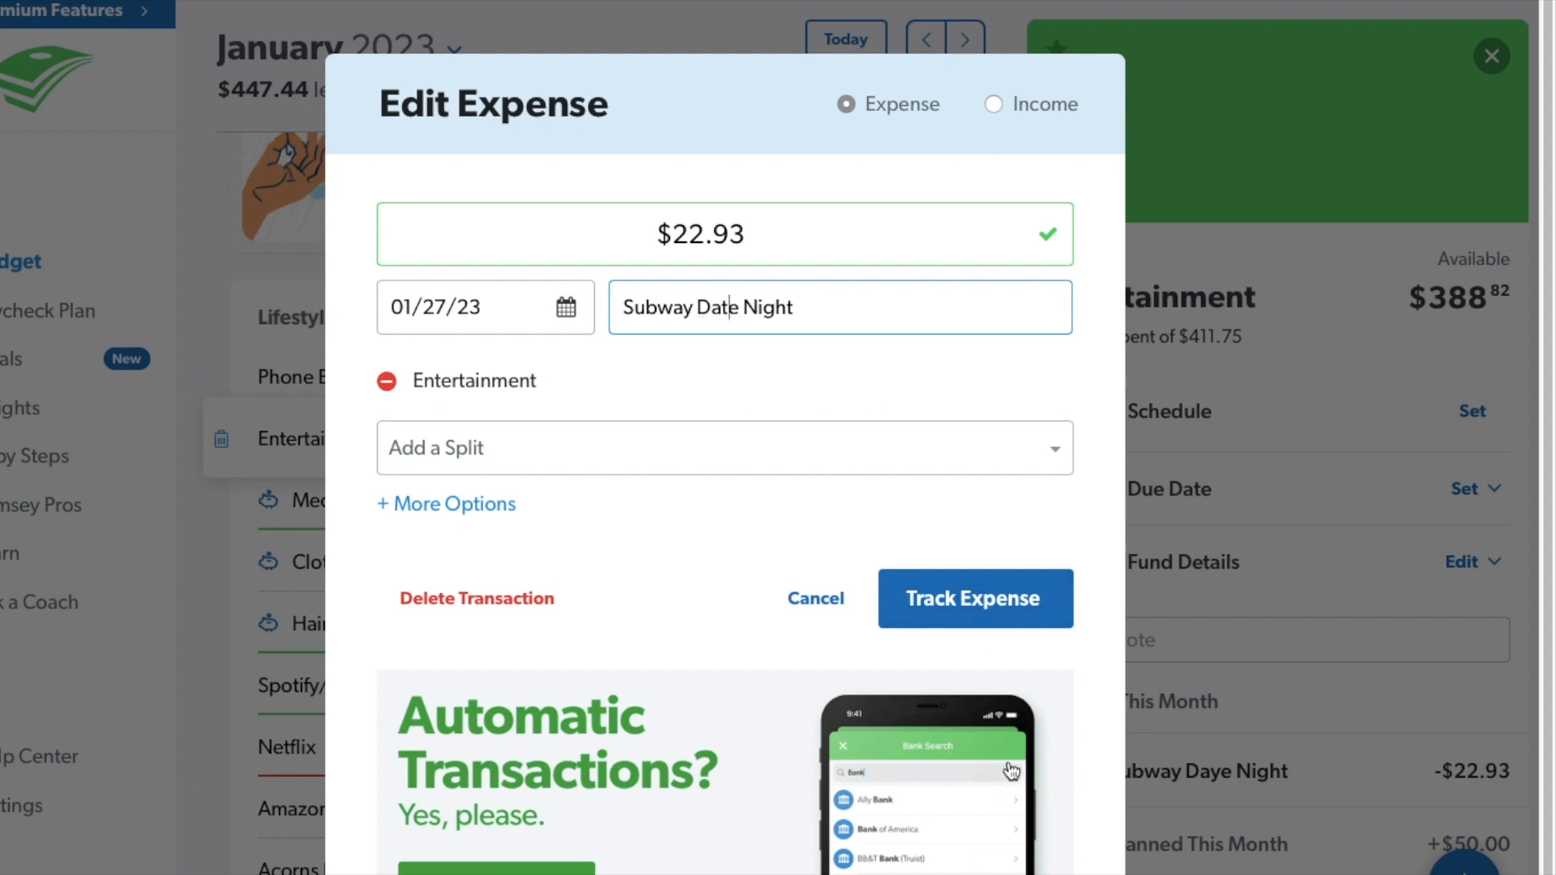
click(1018, 598)
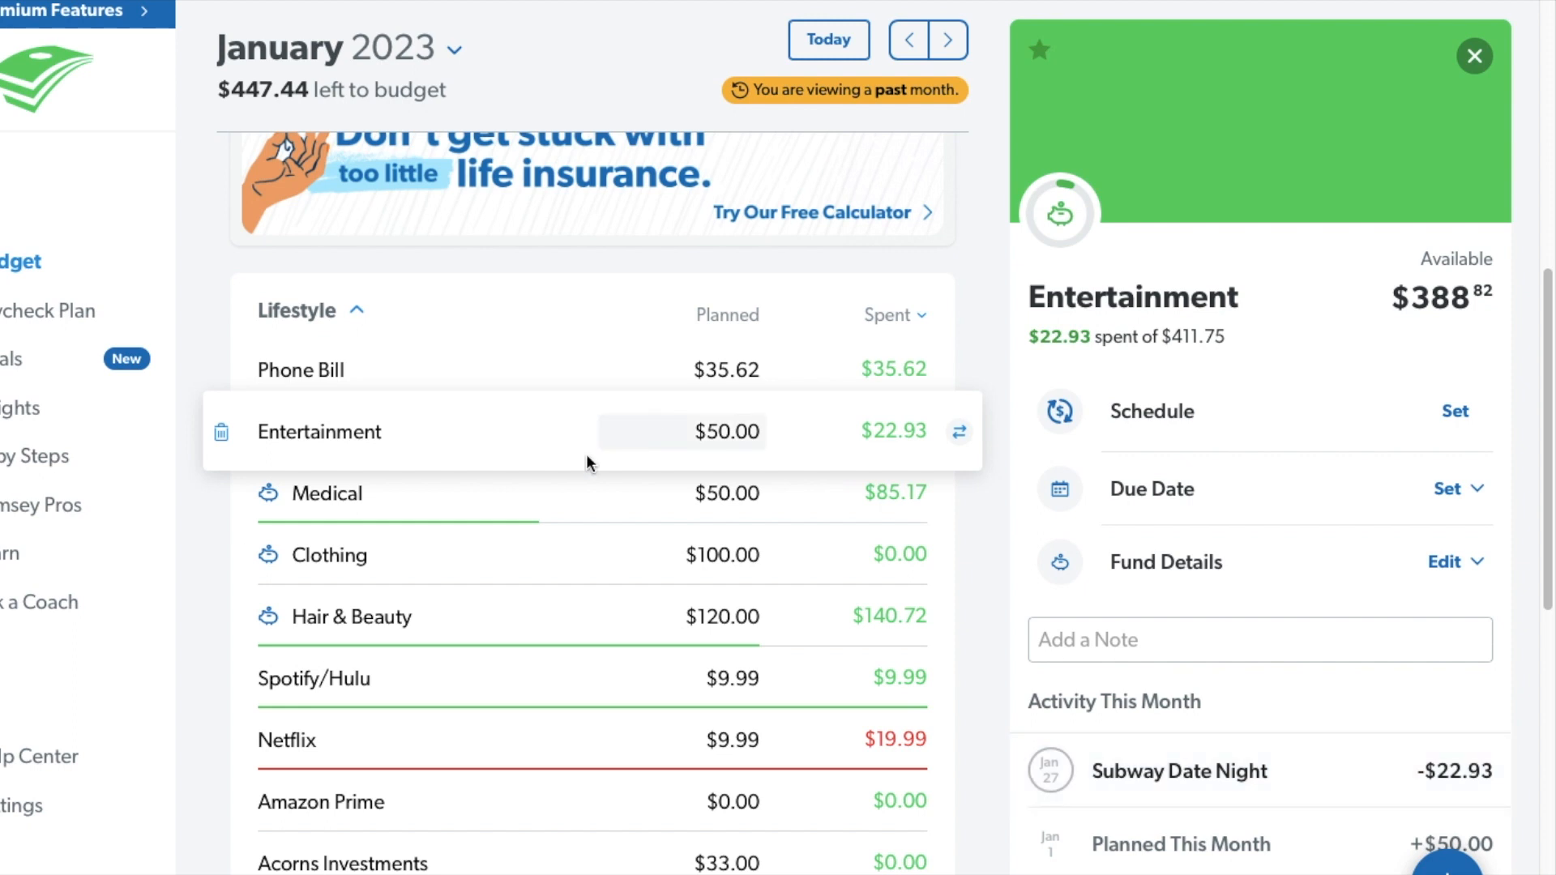
Review the Medical fund with its Amazon - Probiotic expense, and check the amount available in the Clothing fund.
click(451, 500)
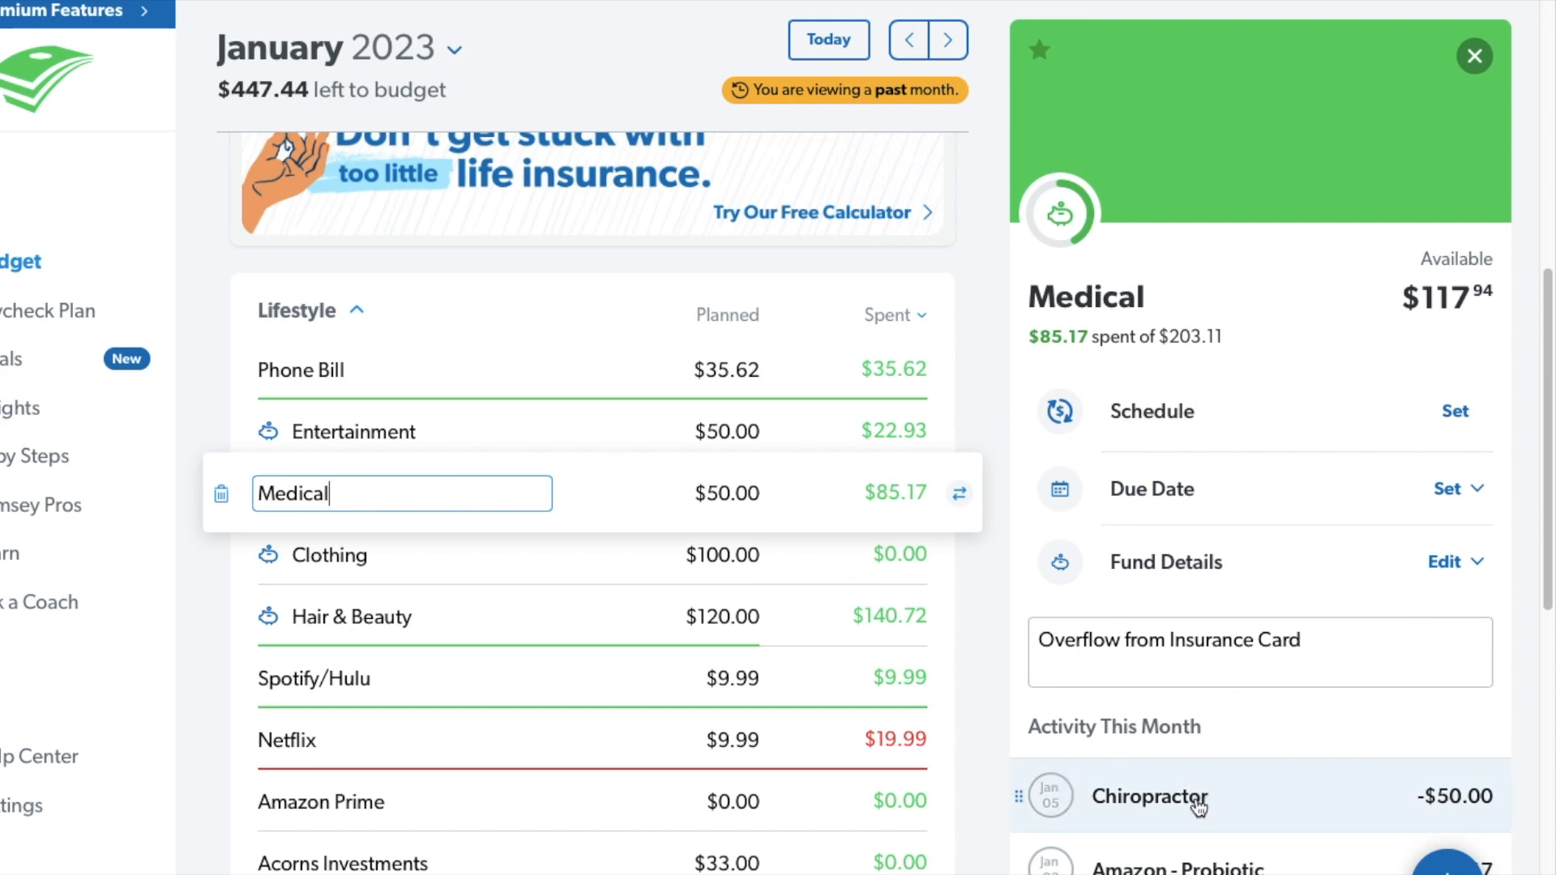
click(1174, 866)
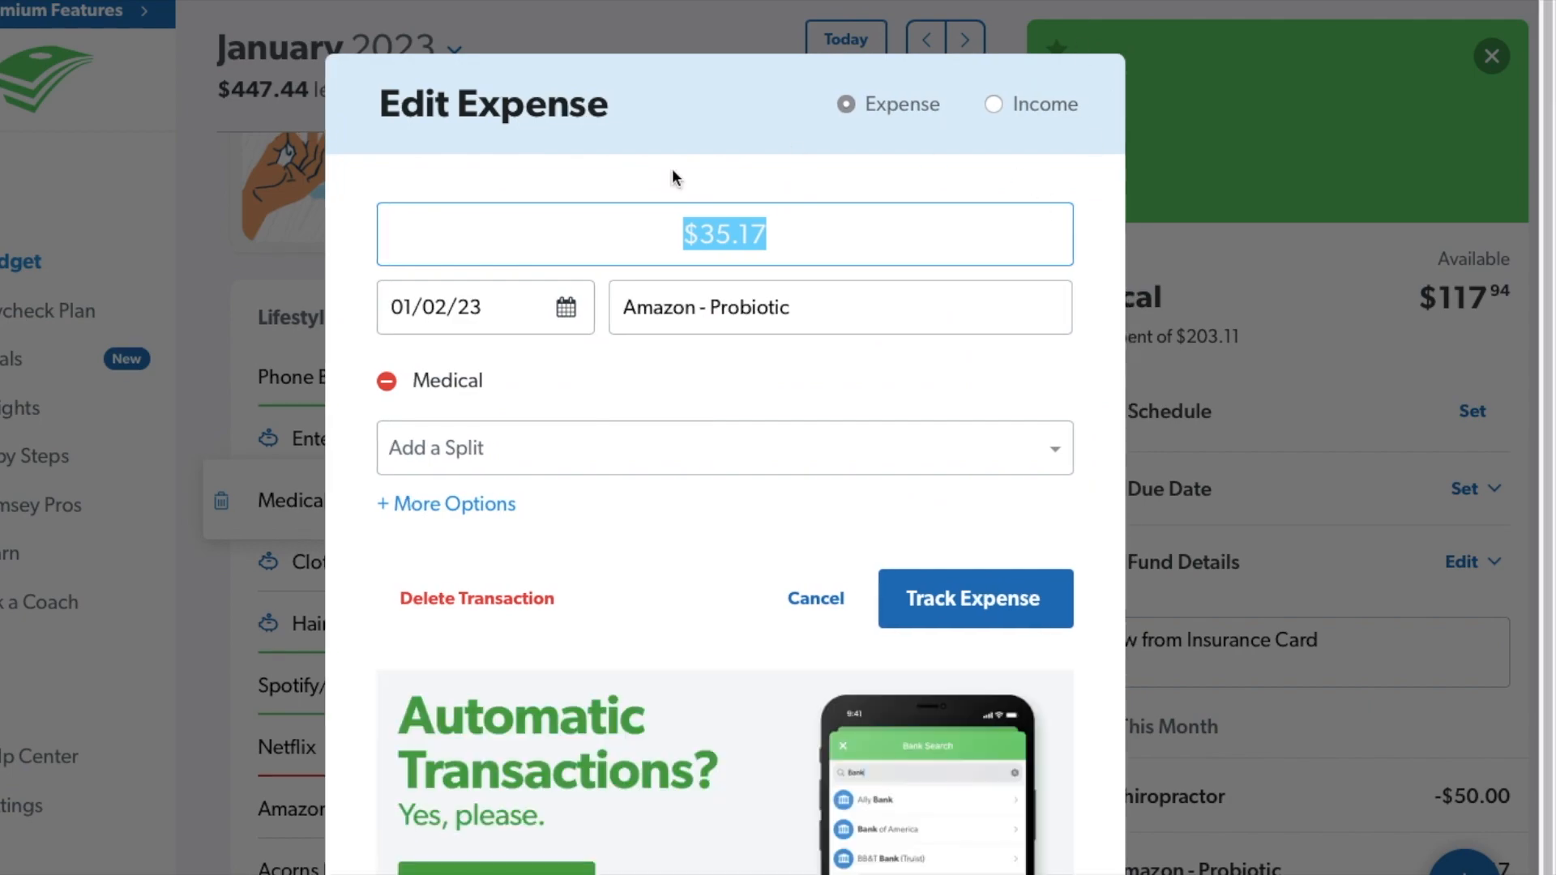
click(626, 33)
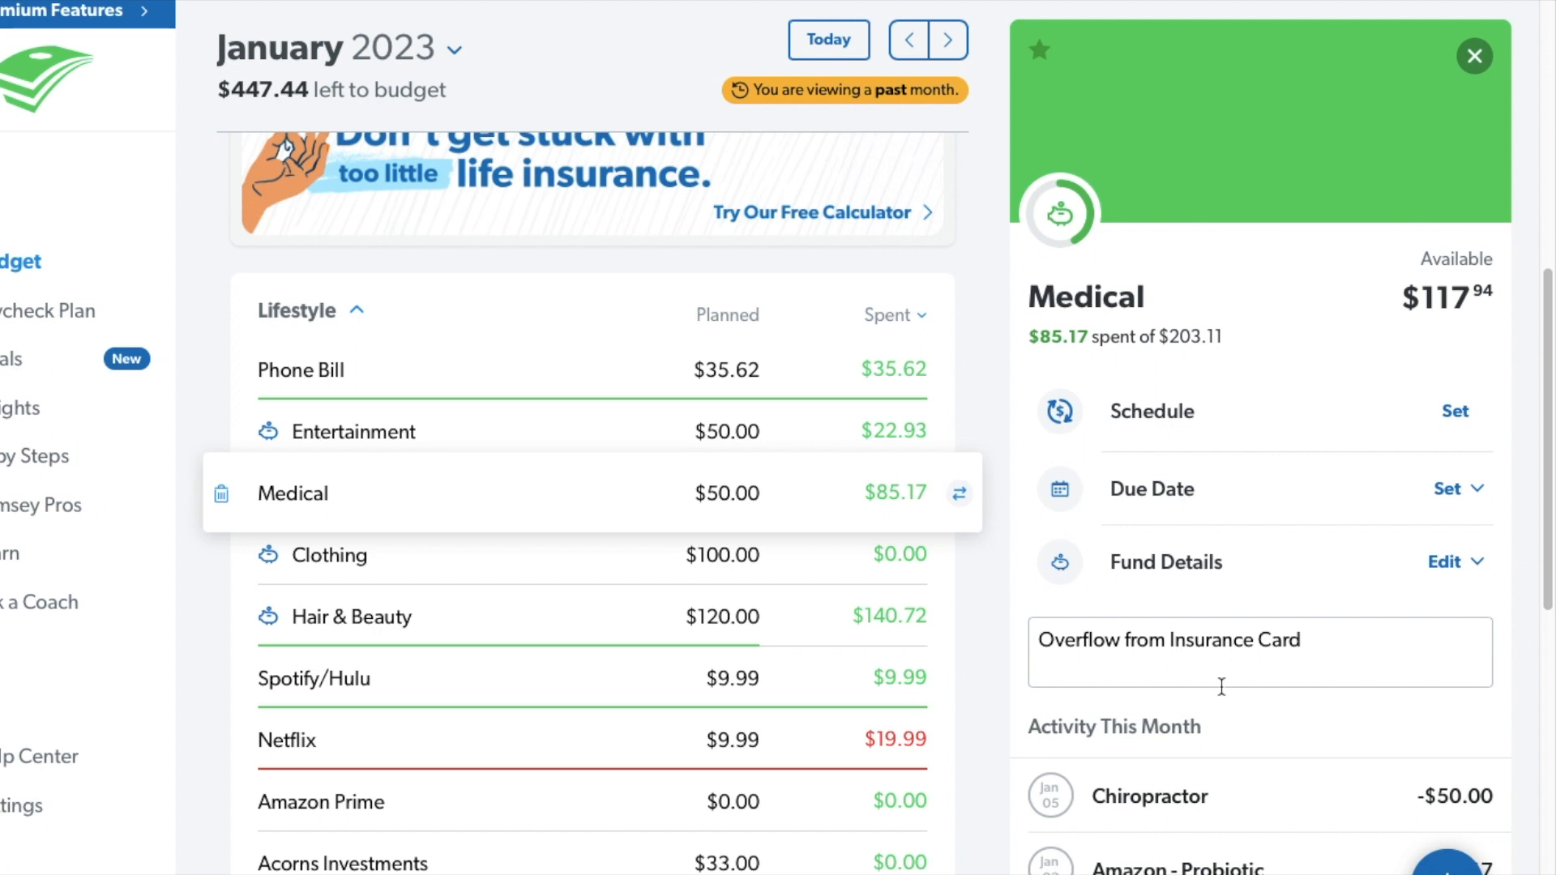
click(537, 557)
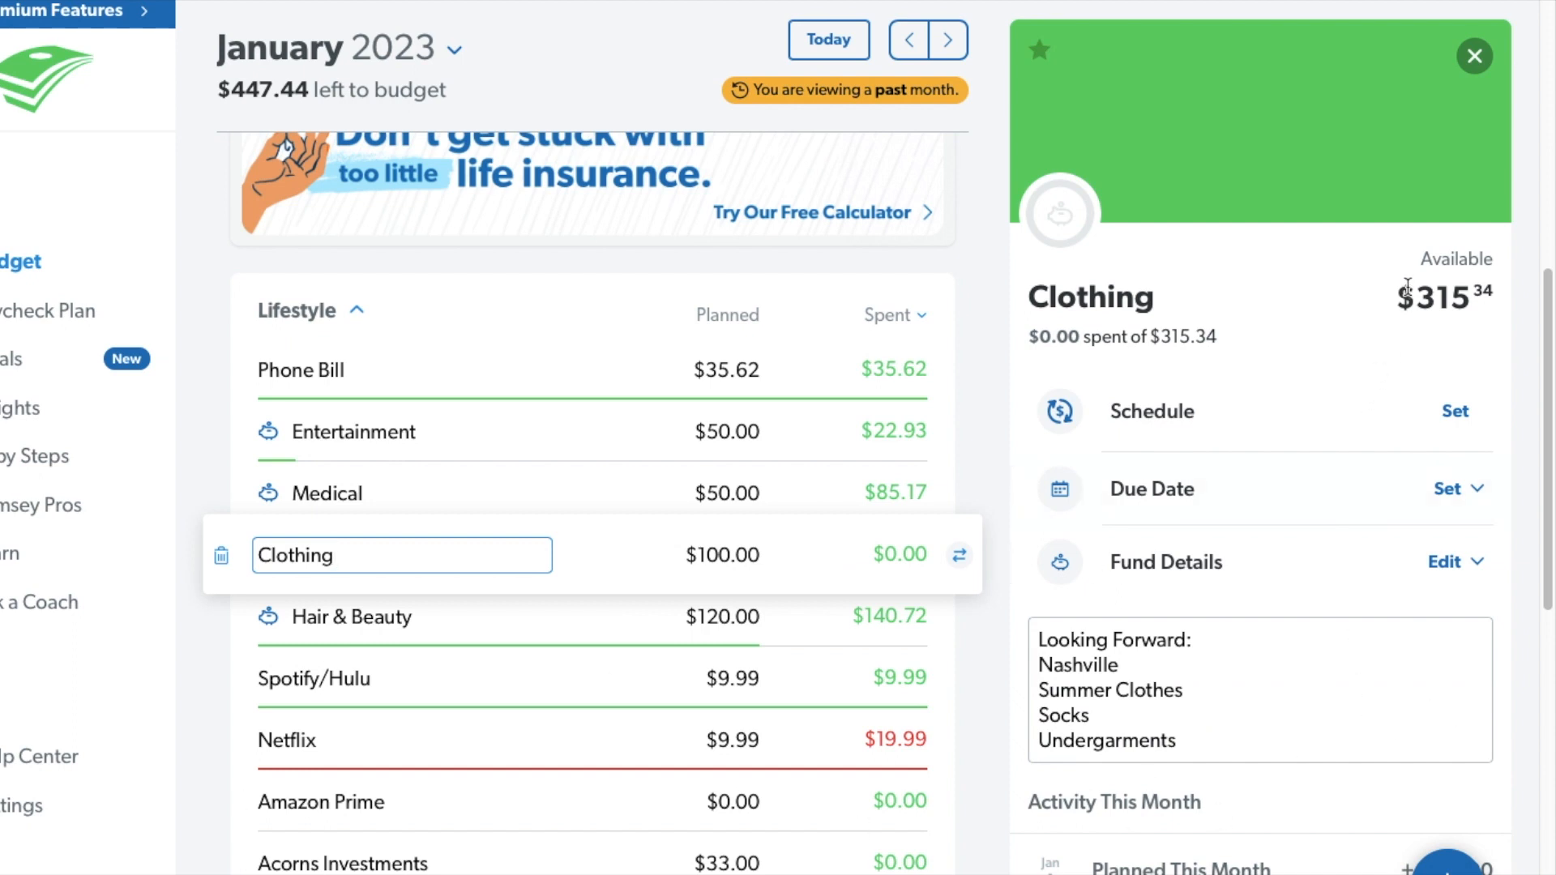
drag(1404, 298, 1495, 295)
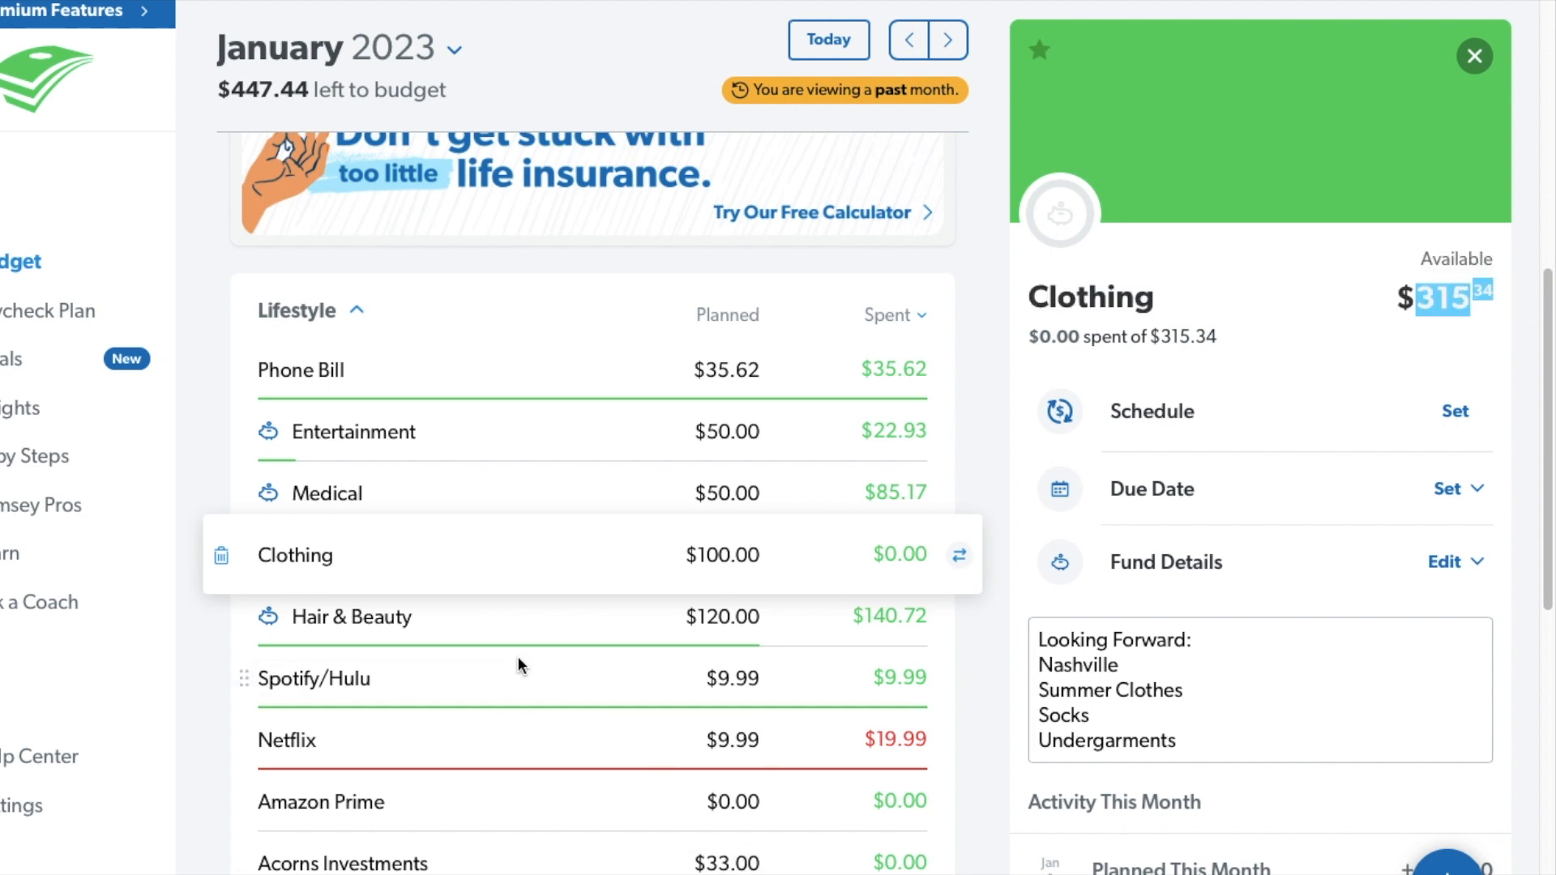
Review the Hair & Beauty fund, inspect its Walgreens expense without changing it, and check the Spotify/Hulu item.
click(509, 631)
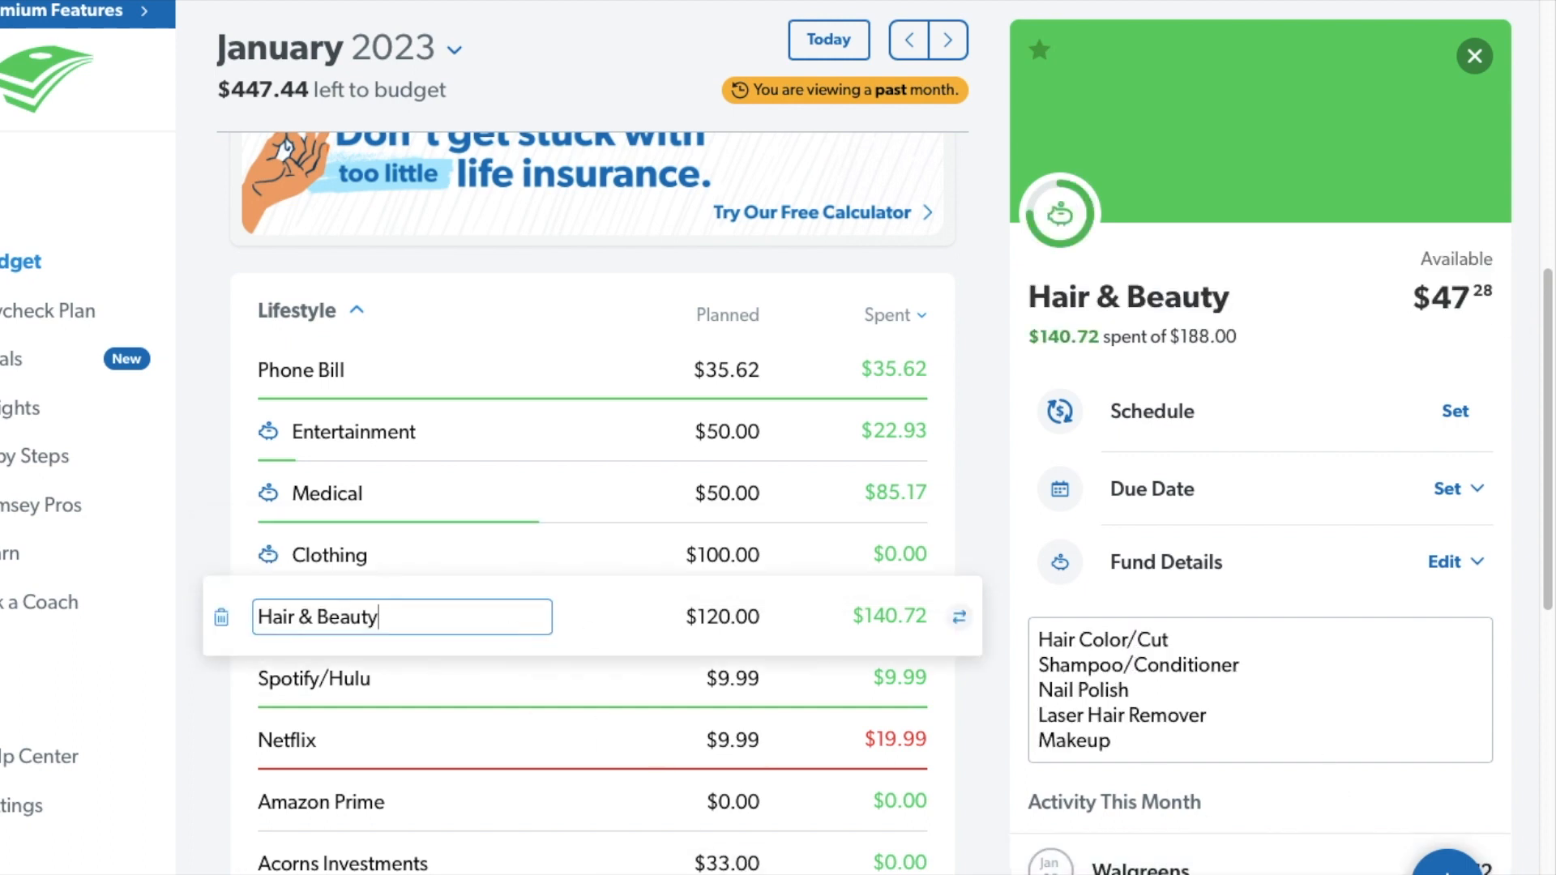
click(1316, 861)
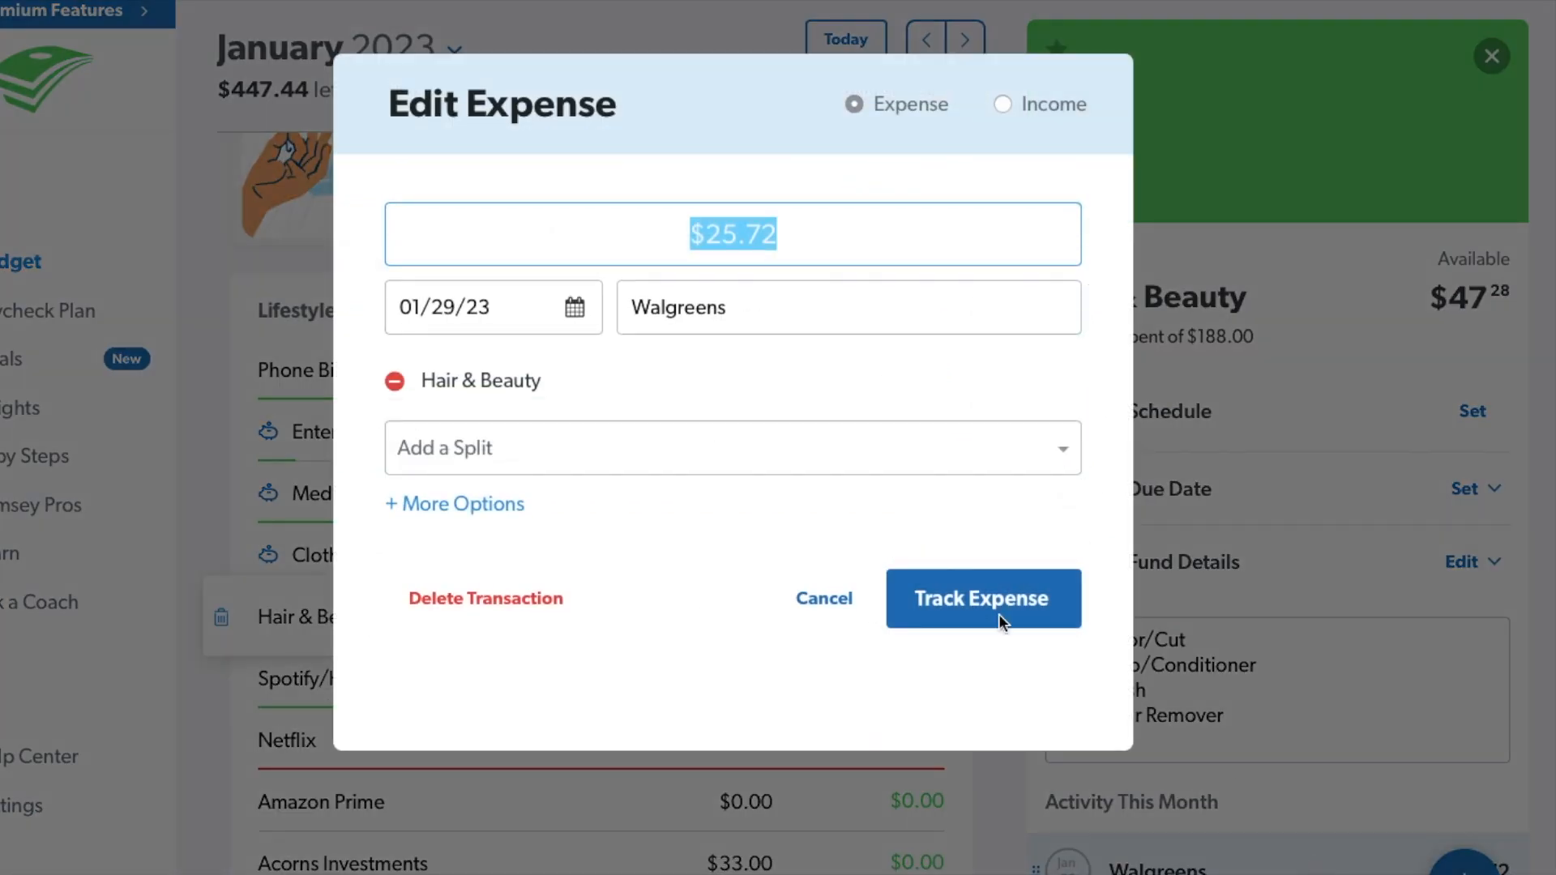
click(652, 46)
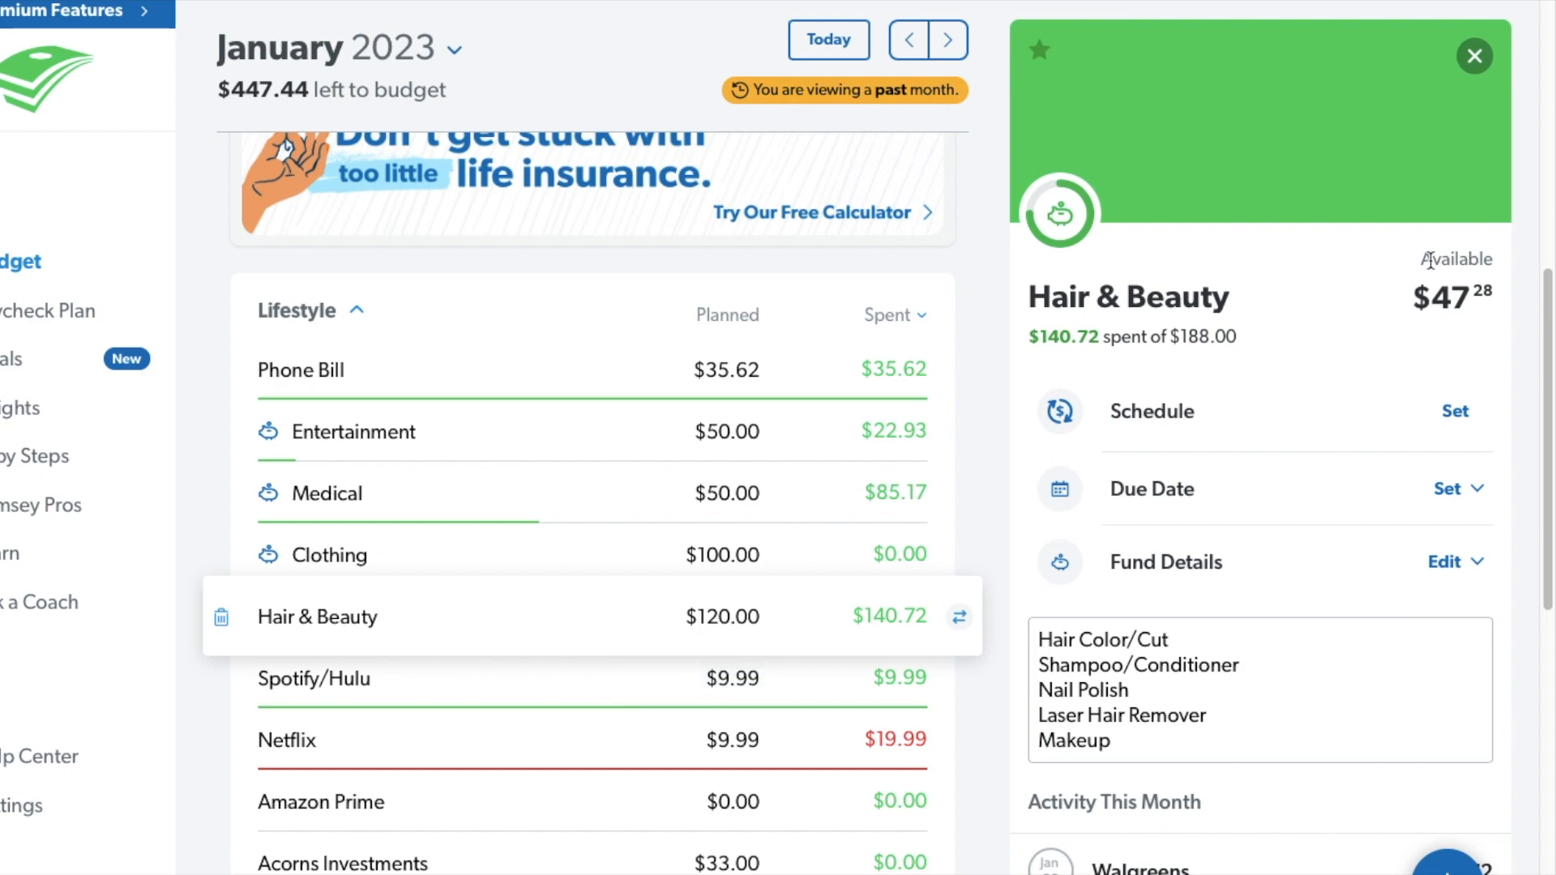
click(582, 703)
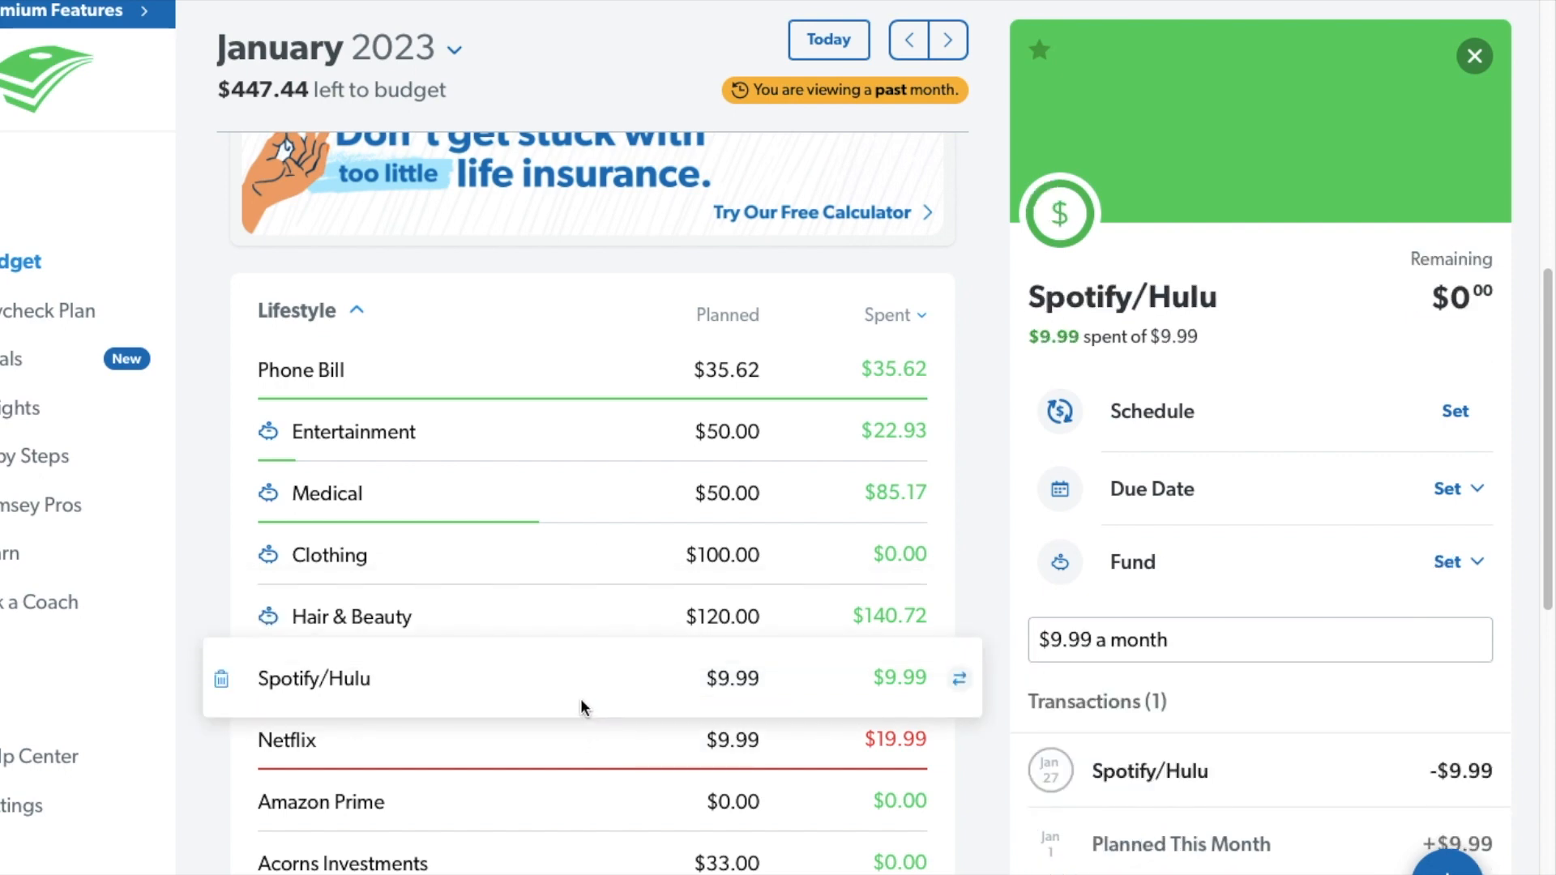
Track a $10.00 transaction dated 01/31/23 under the Netflix item.
click(595, 739)
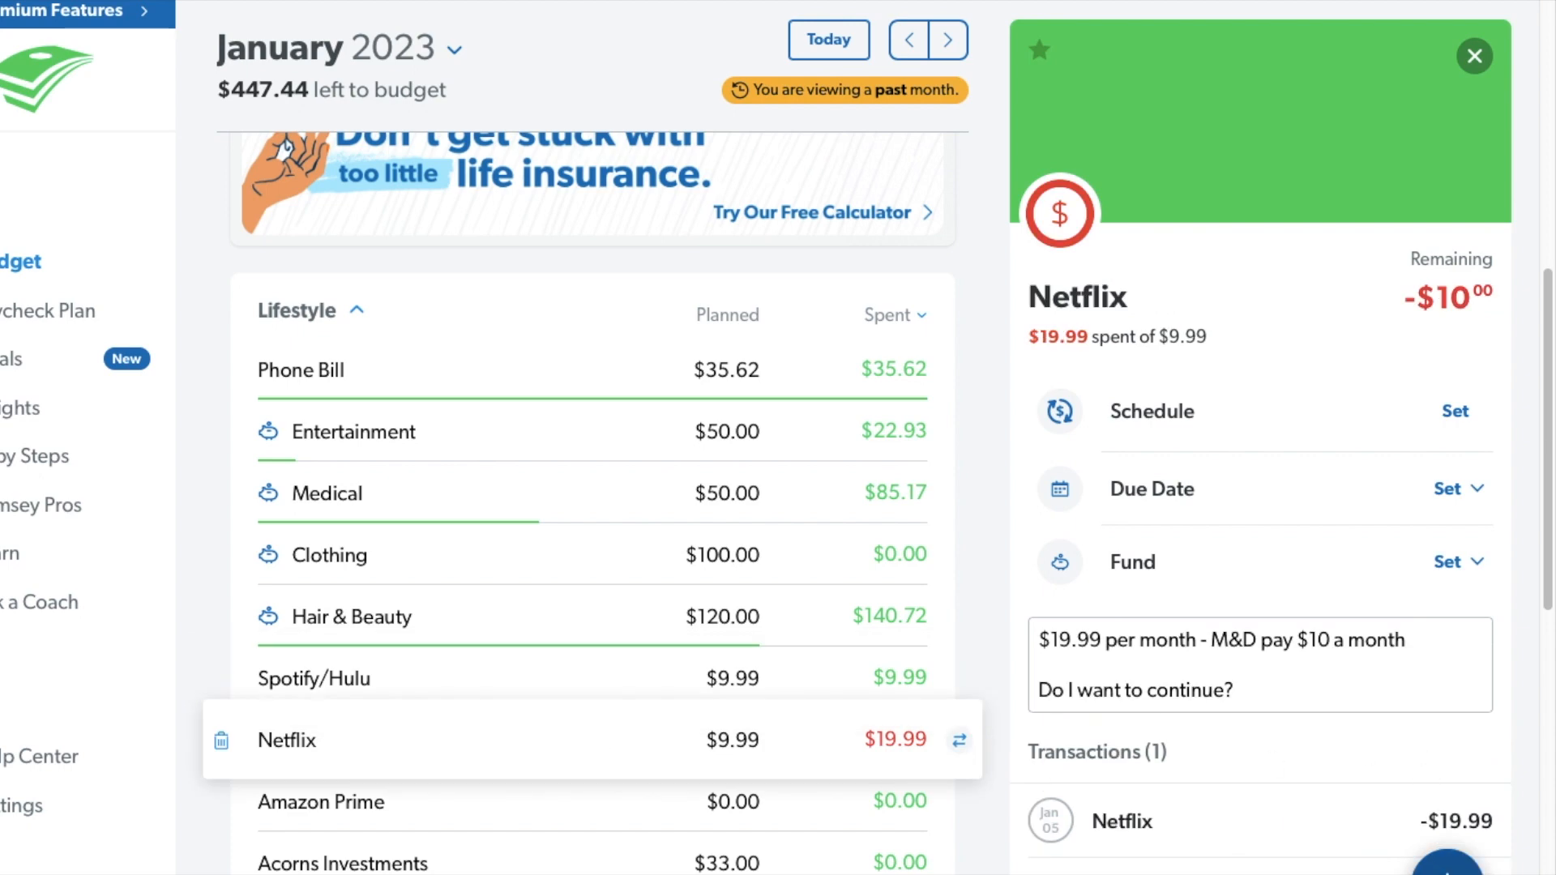
click(1455, 870)
text(10.00)
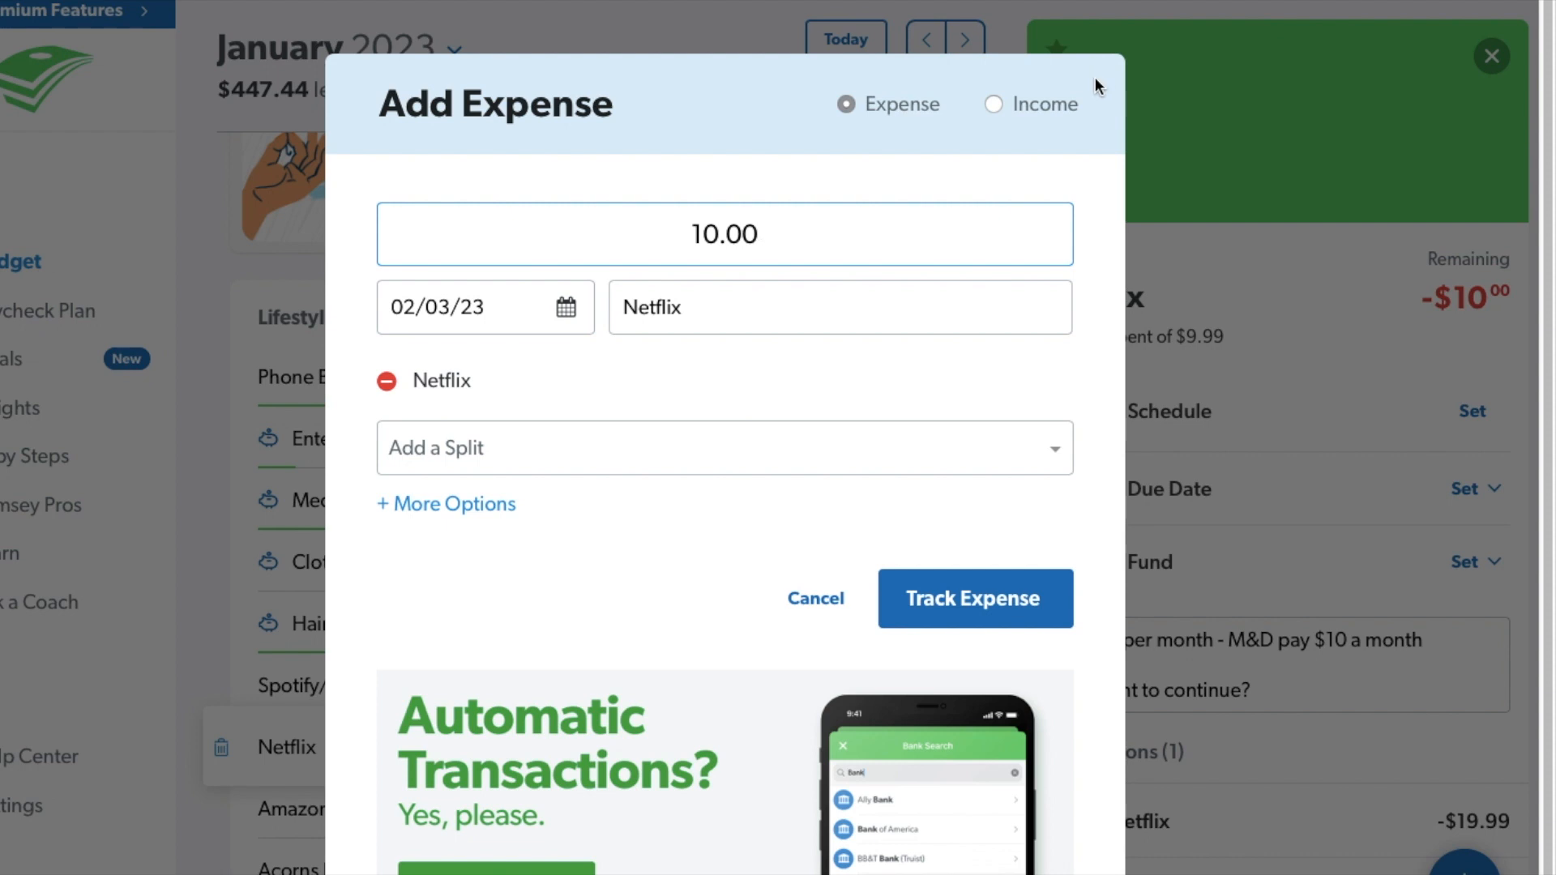
click(565, 307)
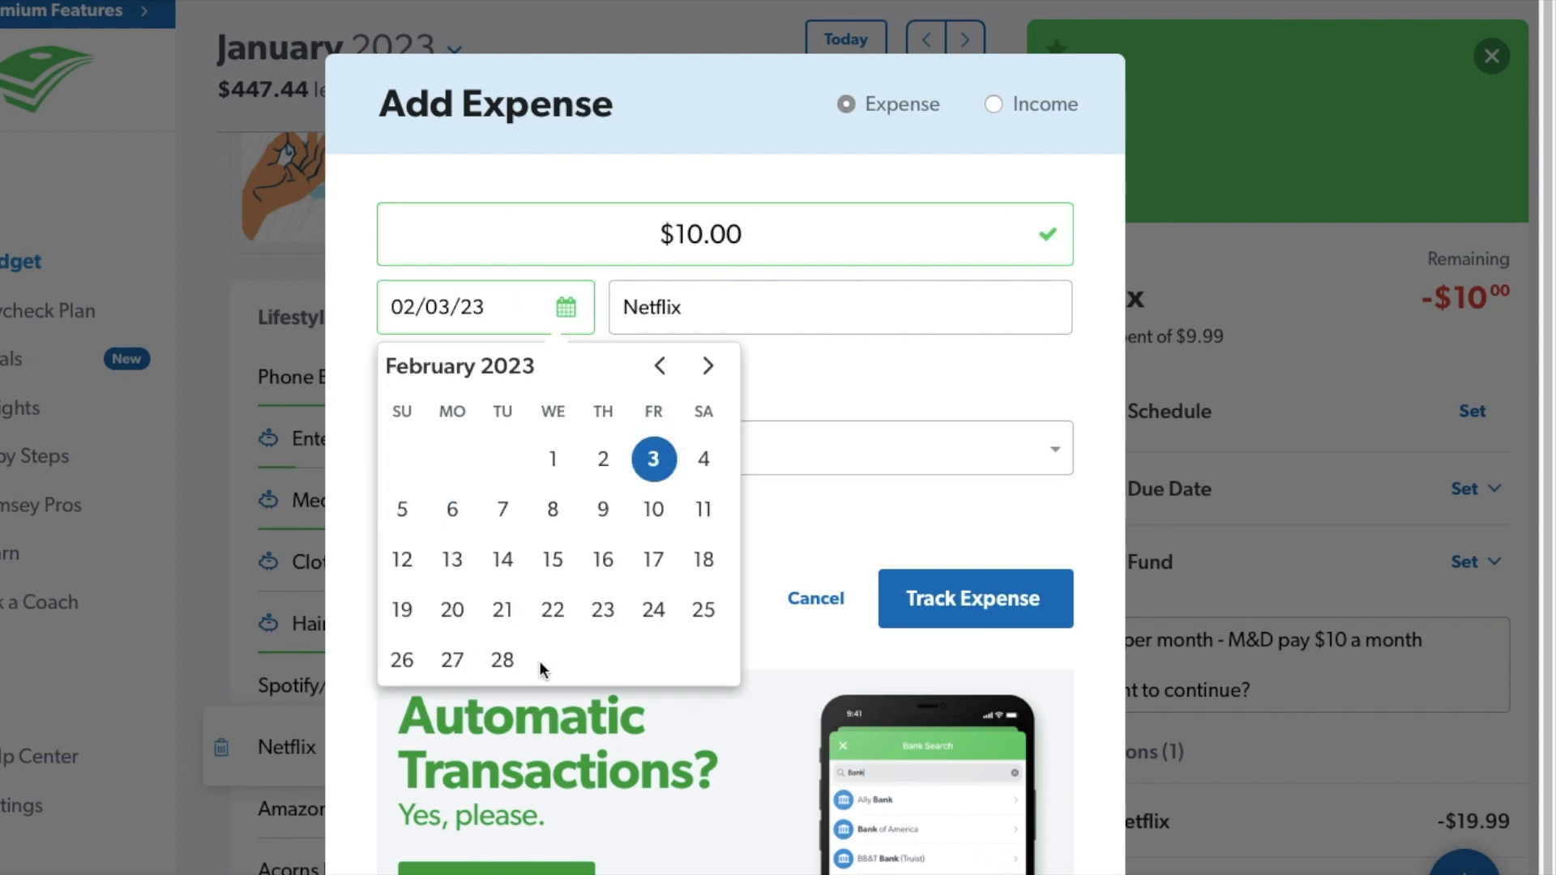
click(660, 368)
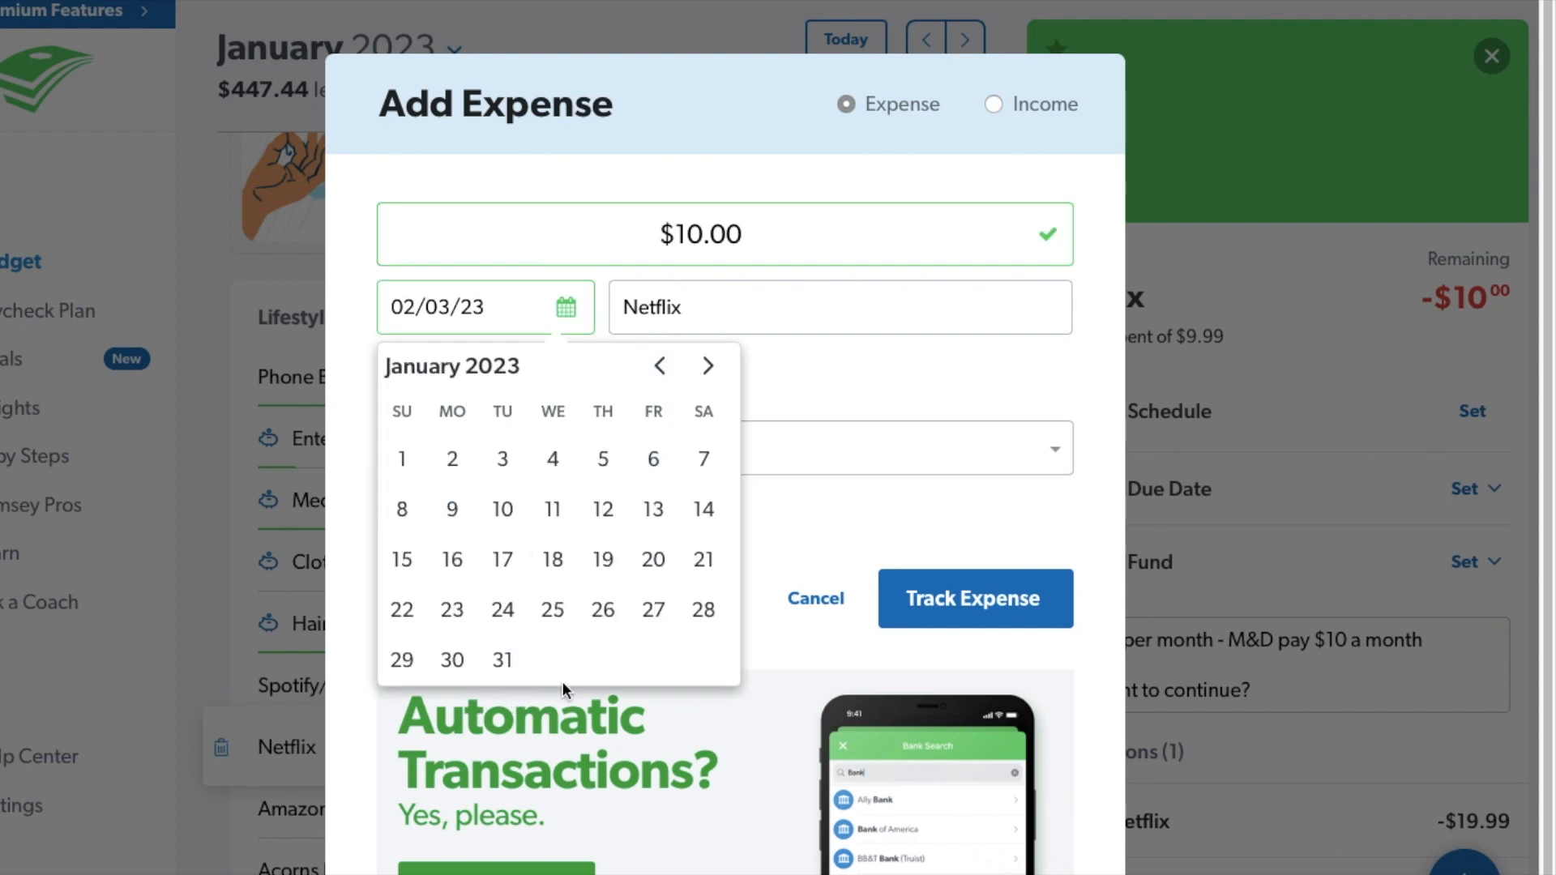
click(502, 660)
click(1012, 603)
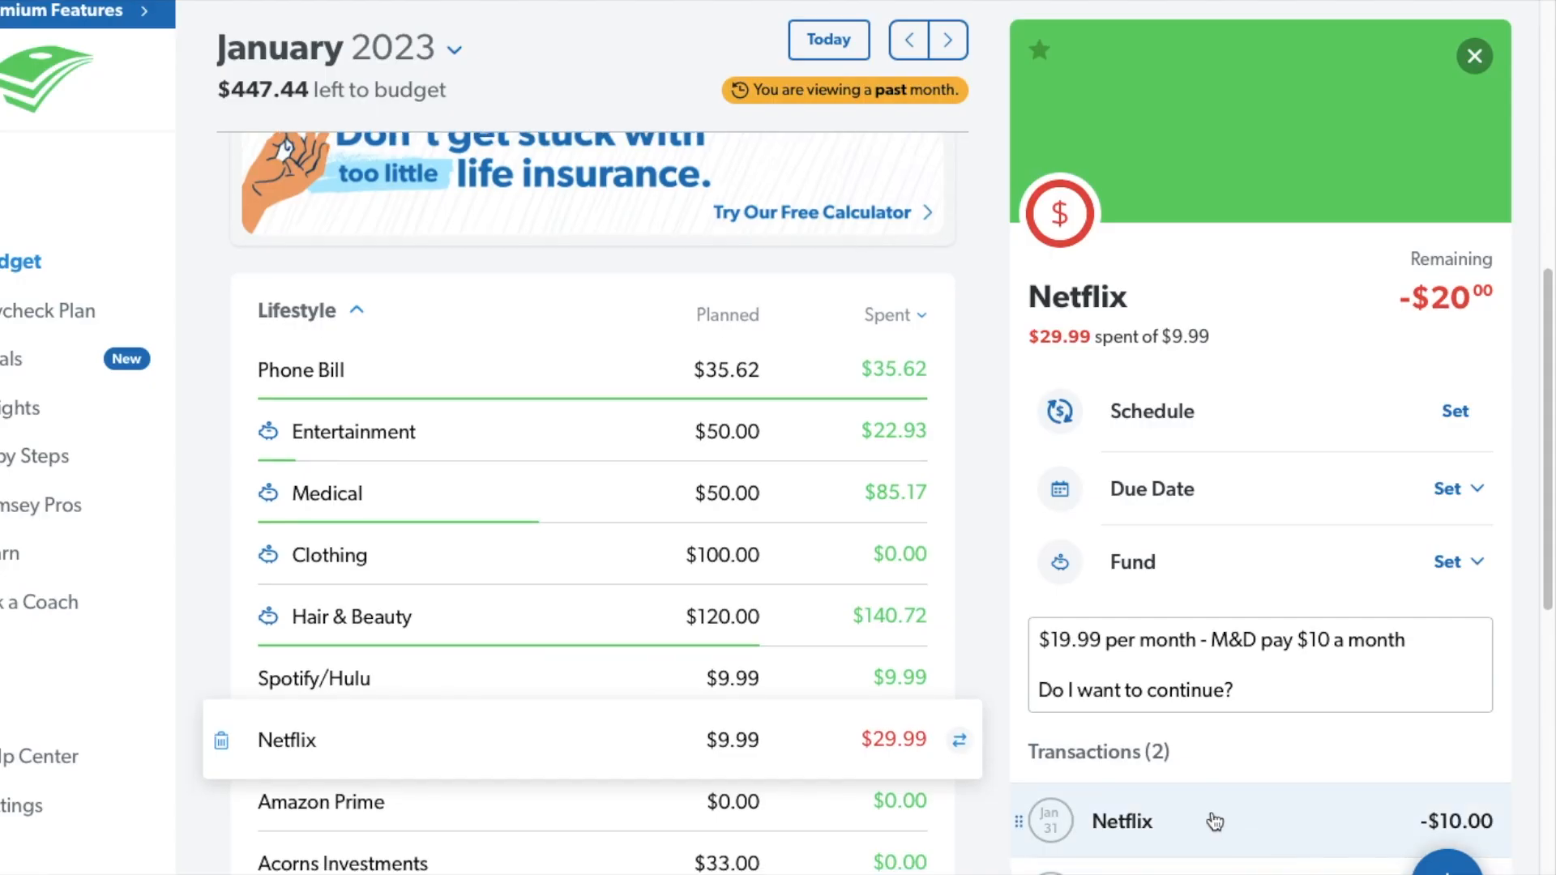
Change the $10.00 Netflix transaction from an expense to income and save it.
click(1214, 821)
click(991, 109)
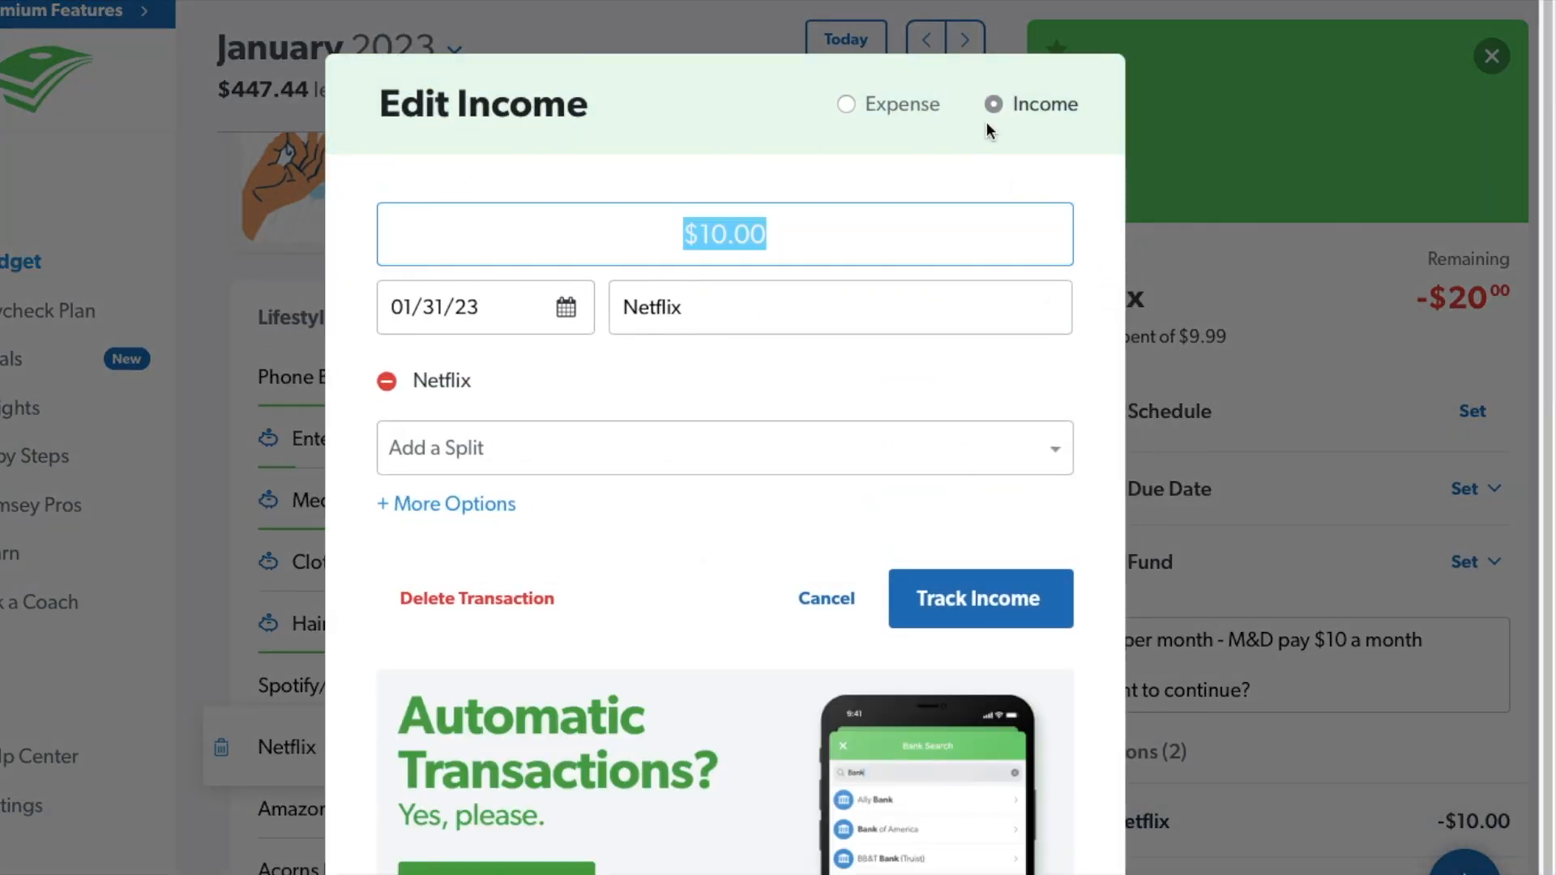
click(947, 598)
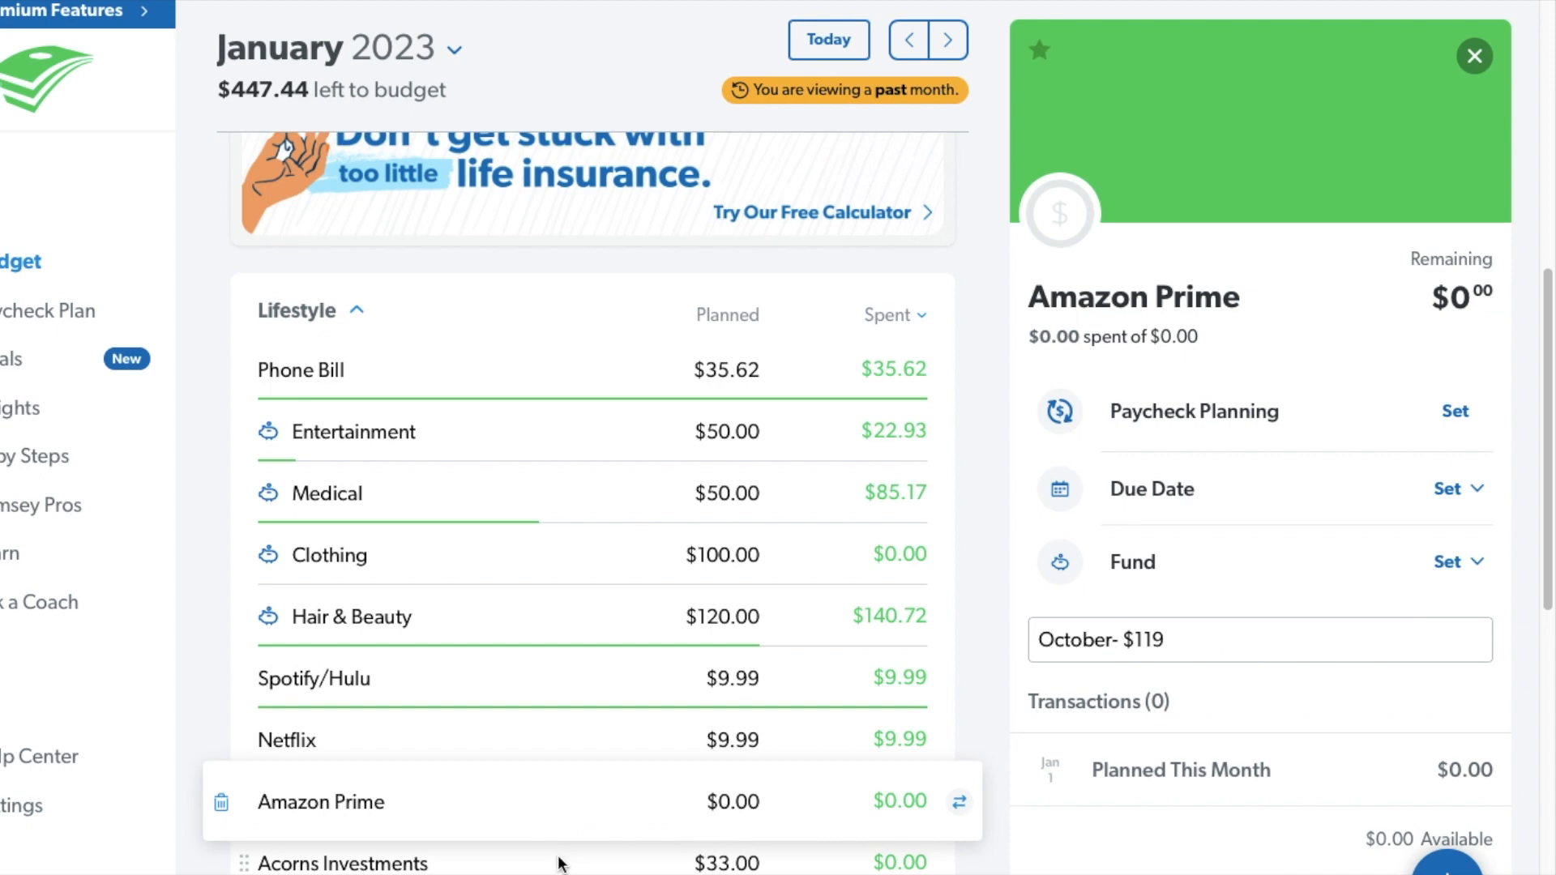
Record the Acorns Investments expenses, including a $3.00 Acorns Subscription on January 7, and review the Insurance Benefits Card fund.
click(559, 864)
scroll(587, 771, down, 3)
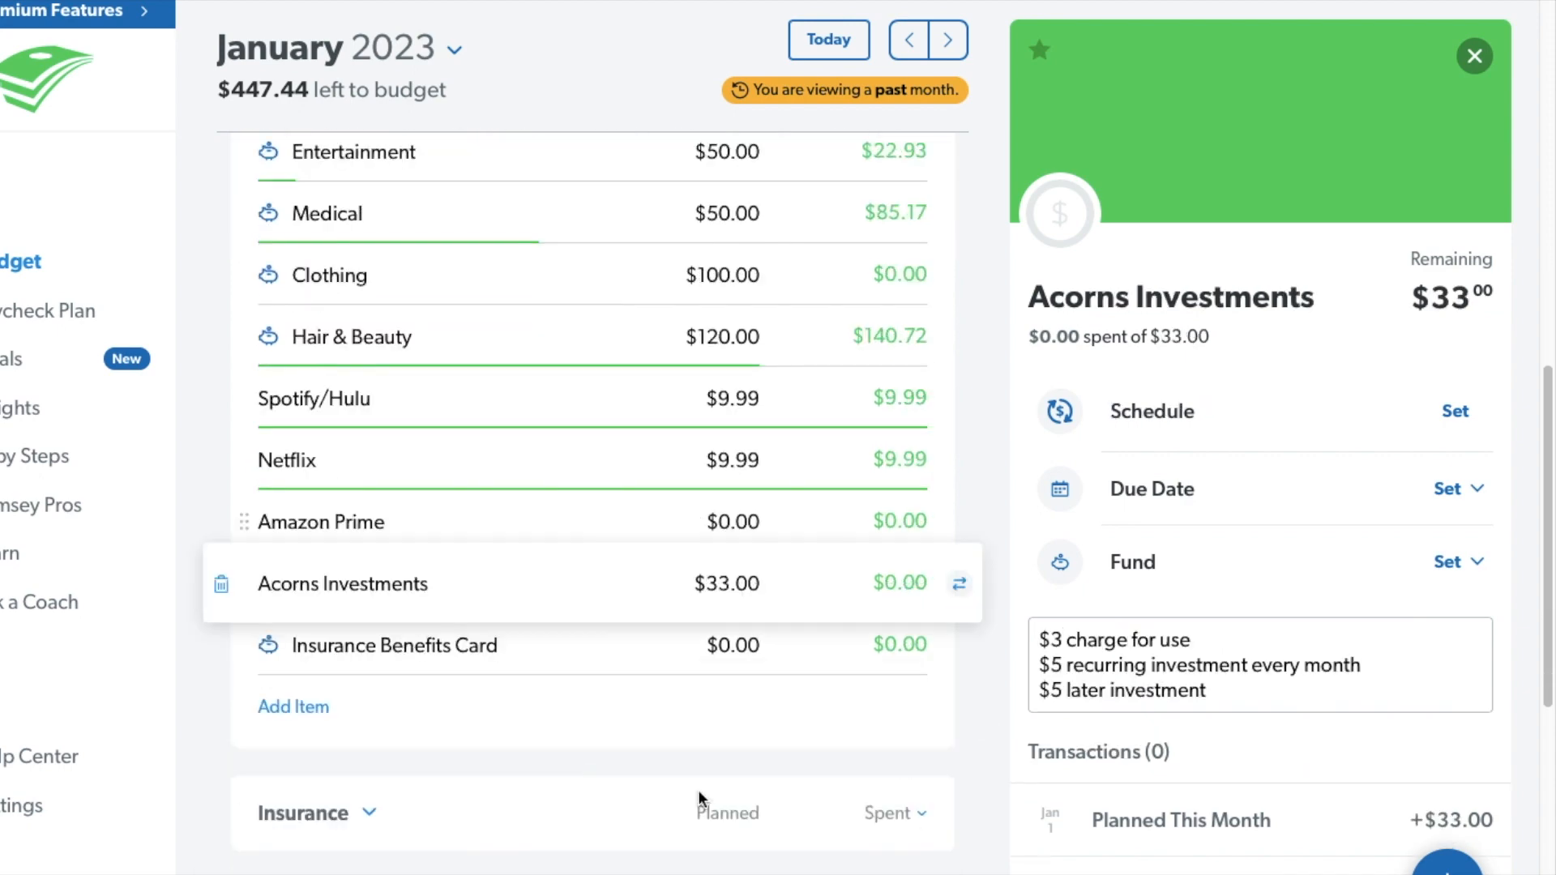
click(1447, 862)
text(3.00)
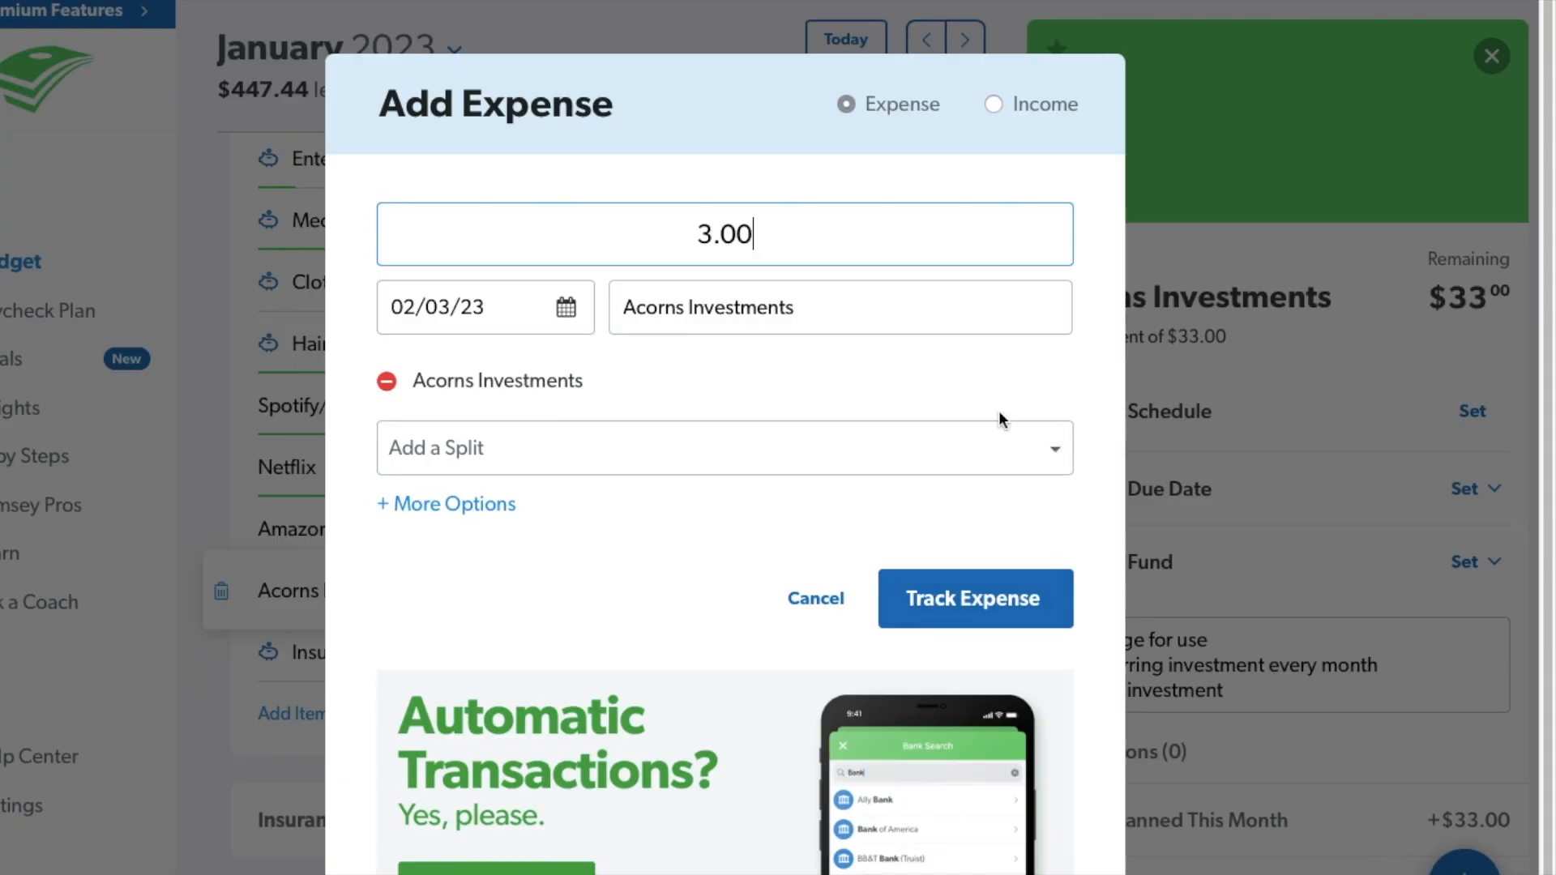
key(Return)
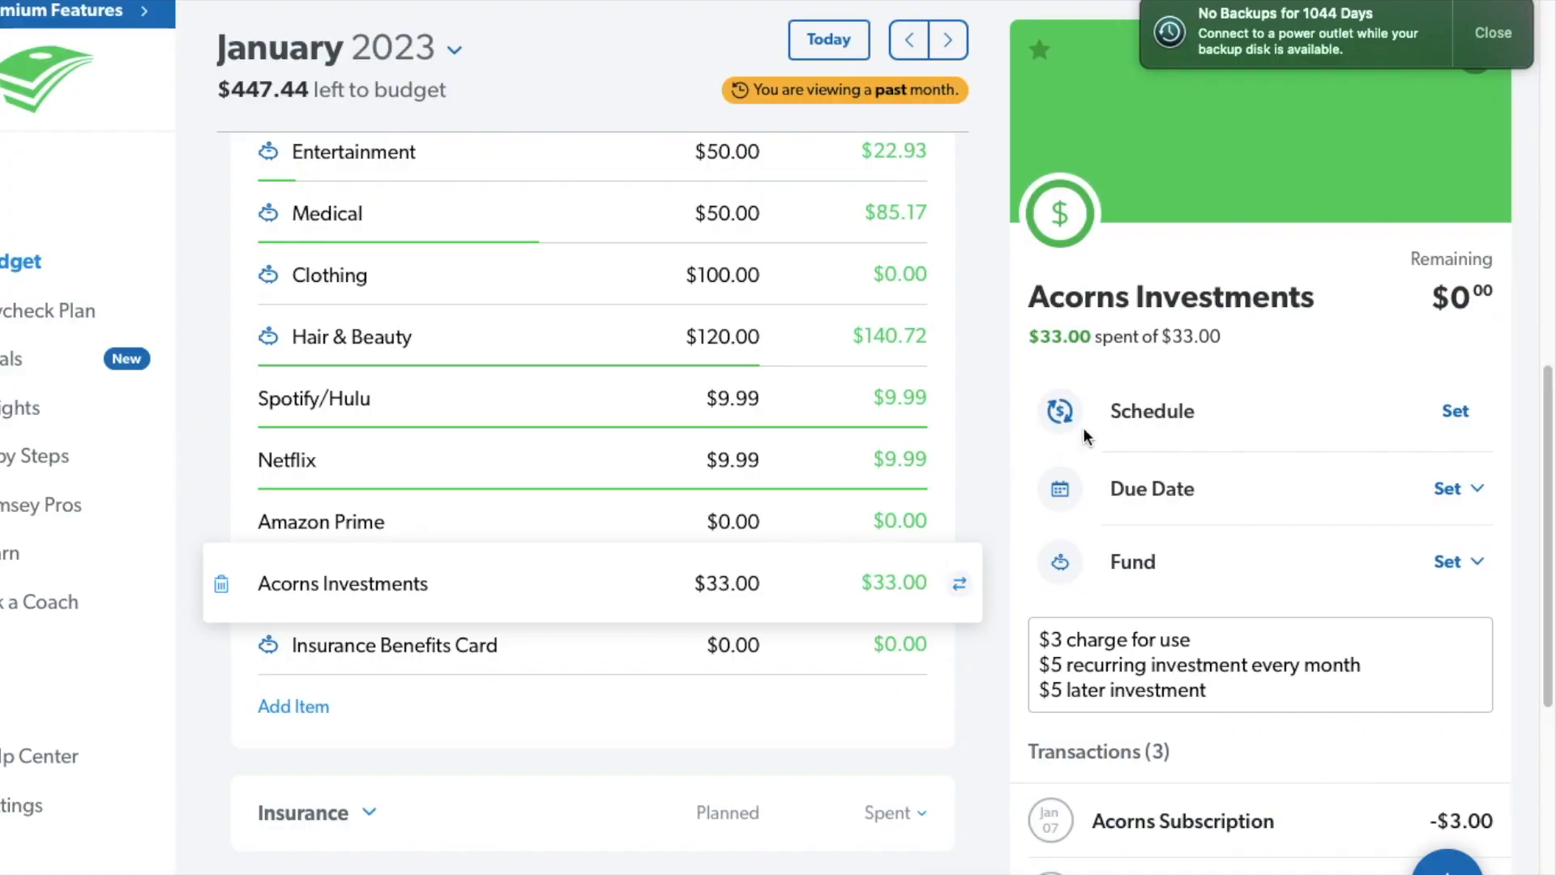
click(639, 679)
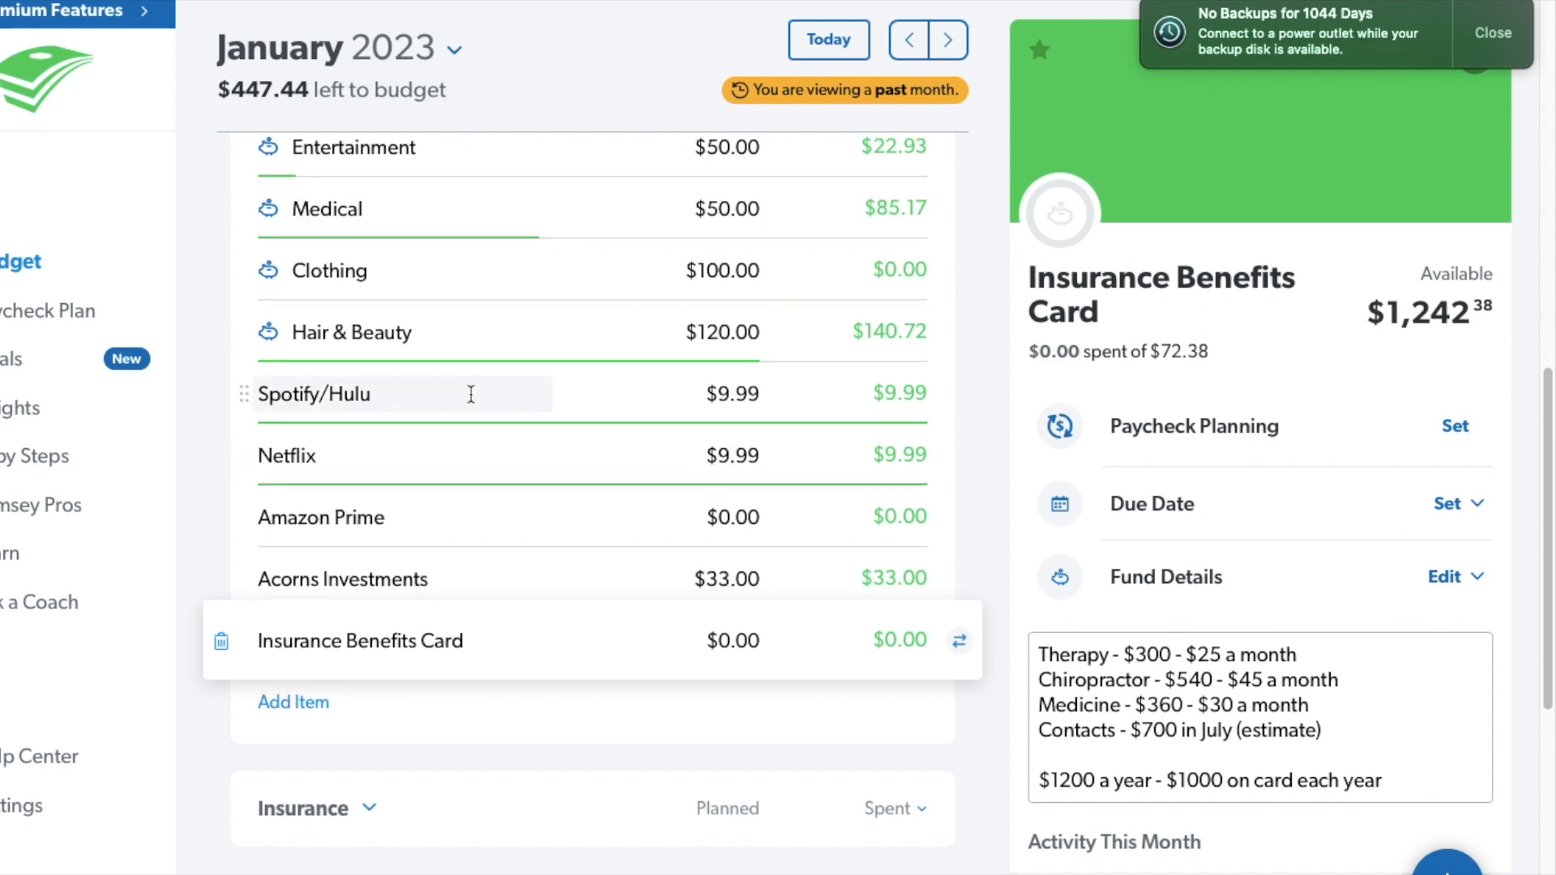
Review the Car Insurance, Car Tags, House, Identity and Taxes funds in the Insurance group and collapse the group.
scroll(472, 393, up, 5)
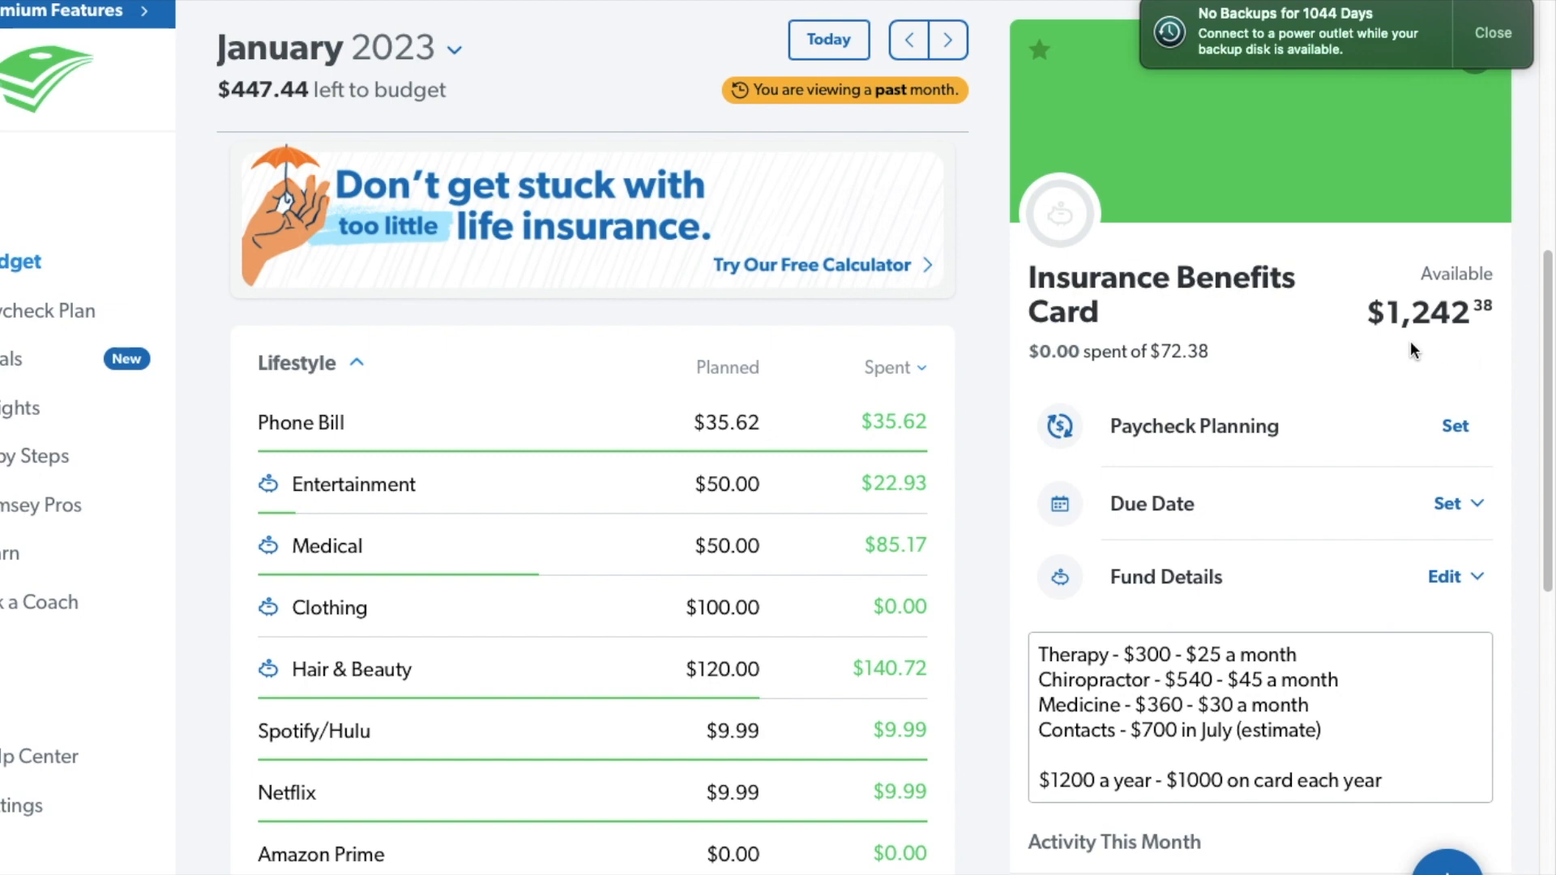
click(355, 366)
click(365, 472)
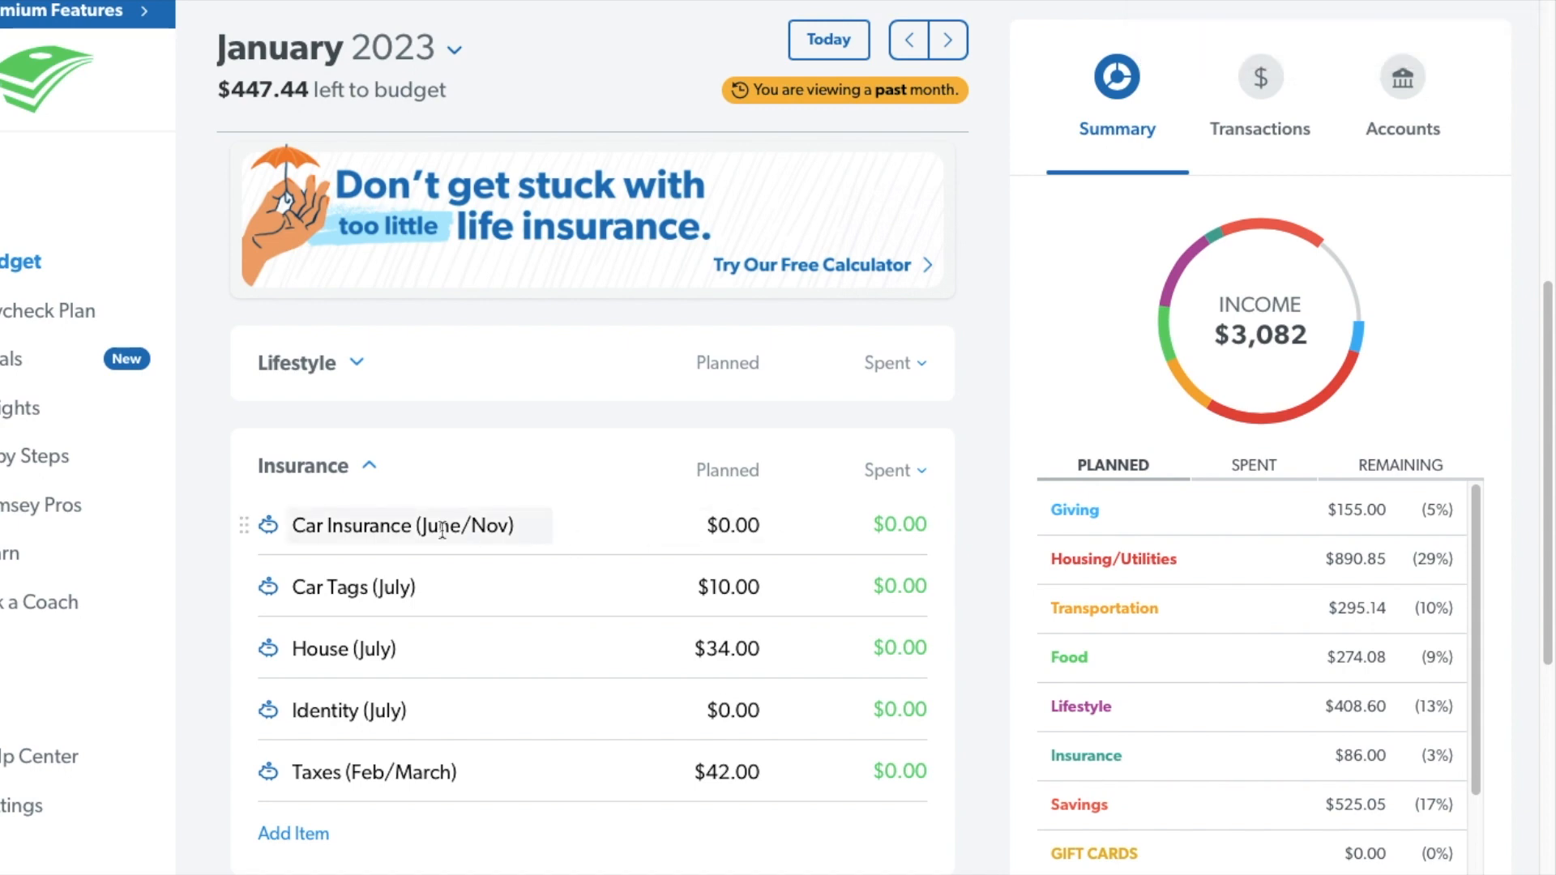
scroll(454, 519, down, 1)
click(557, 446)
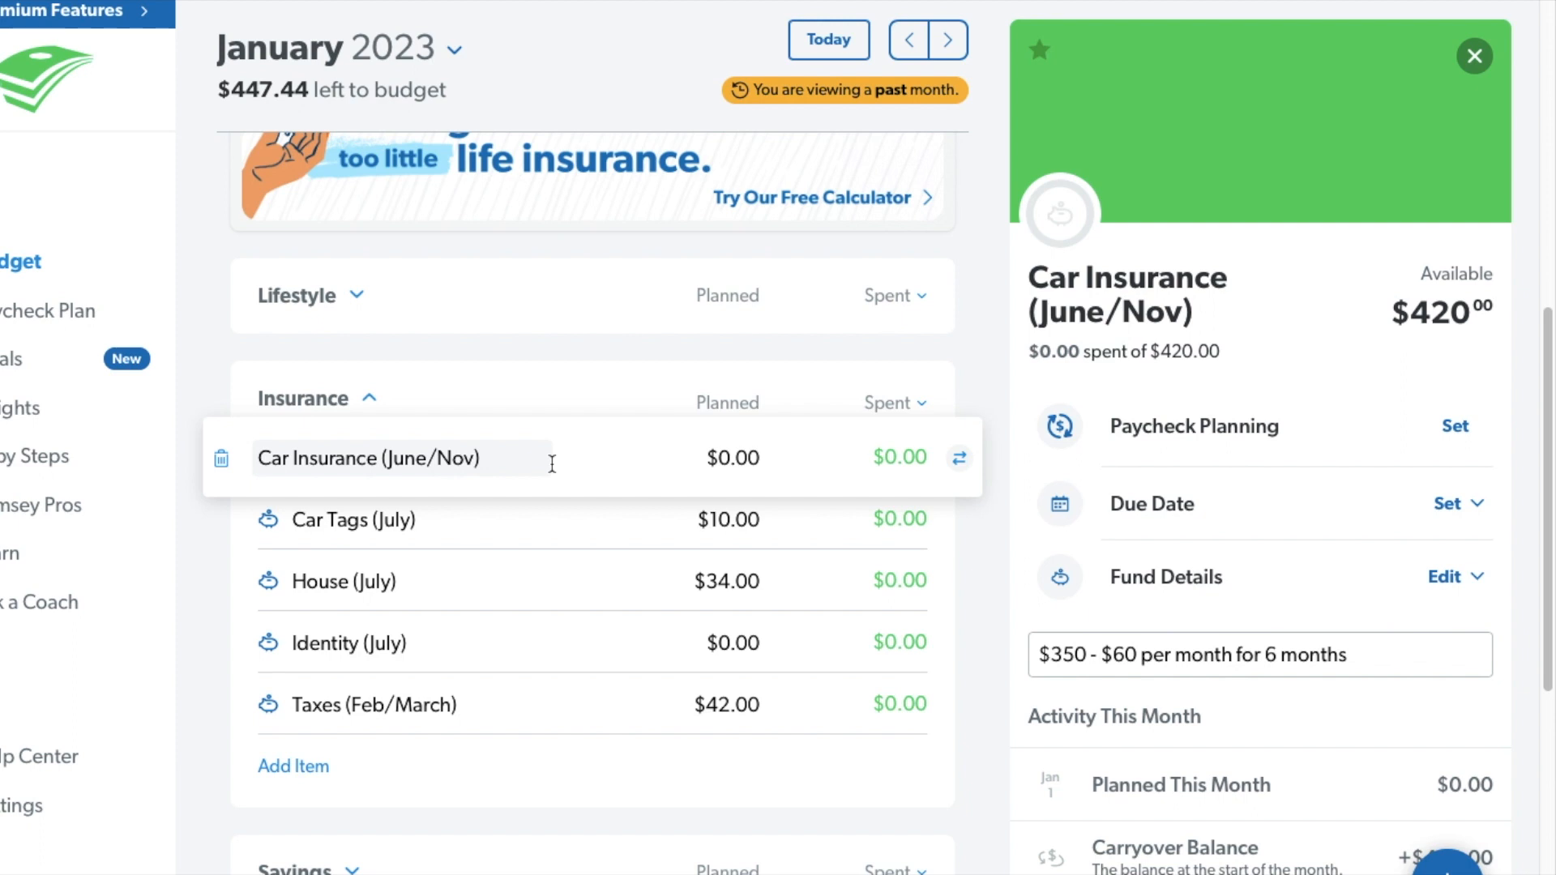
click(481, 529)
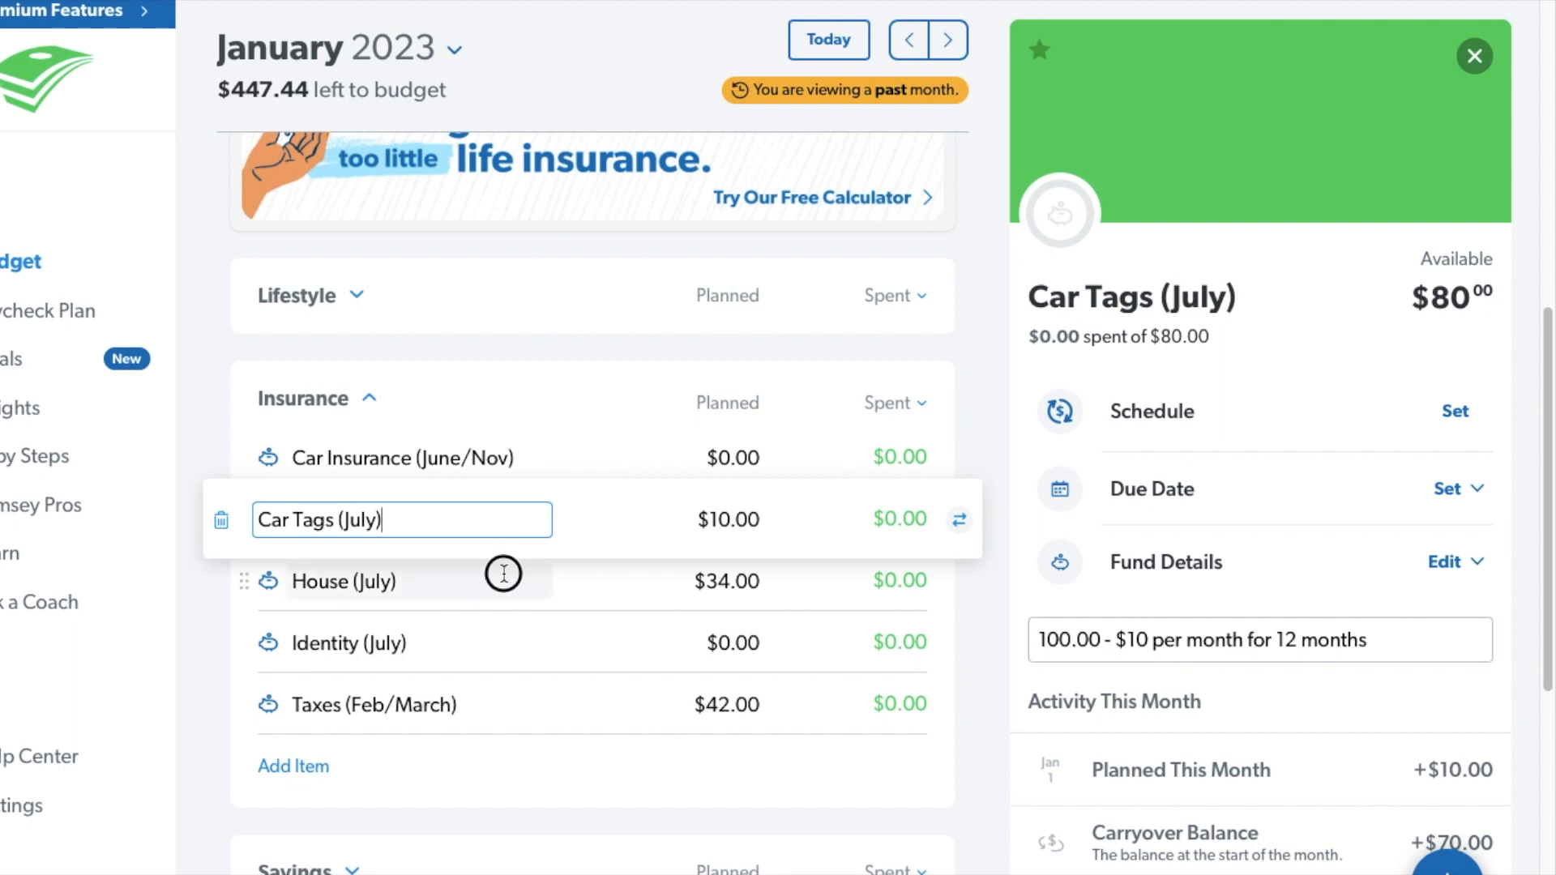
click(503, 572)
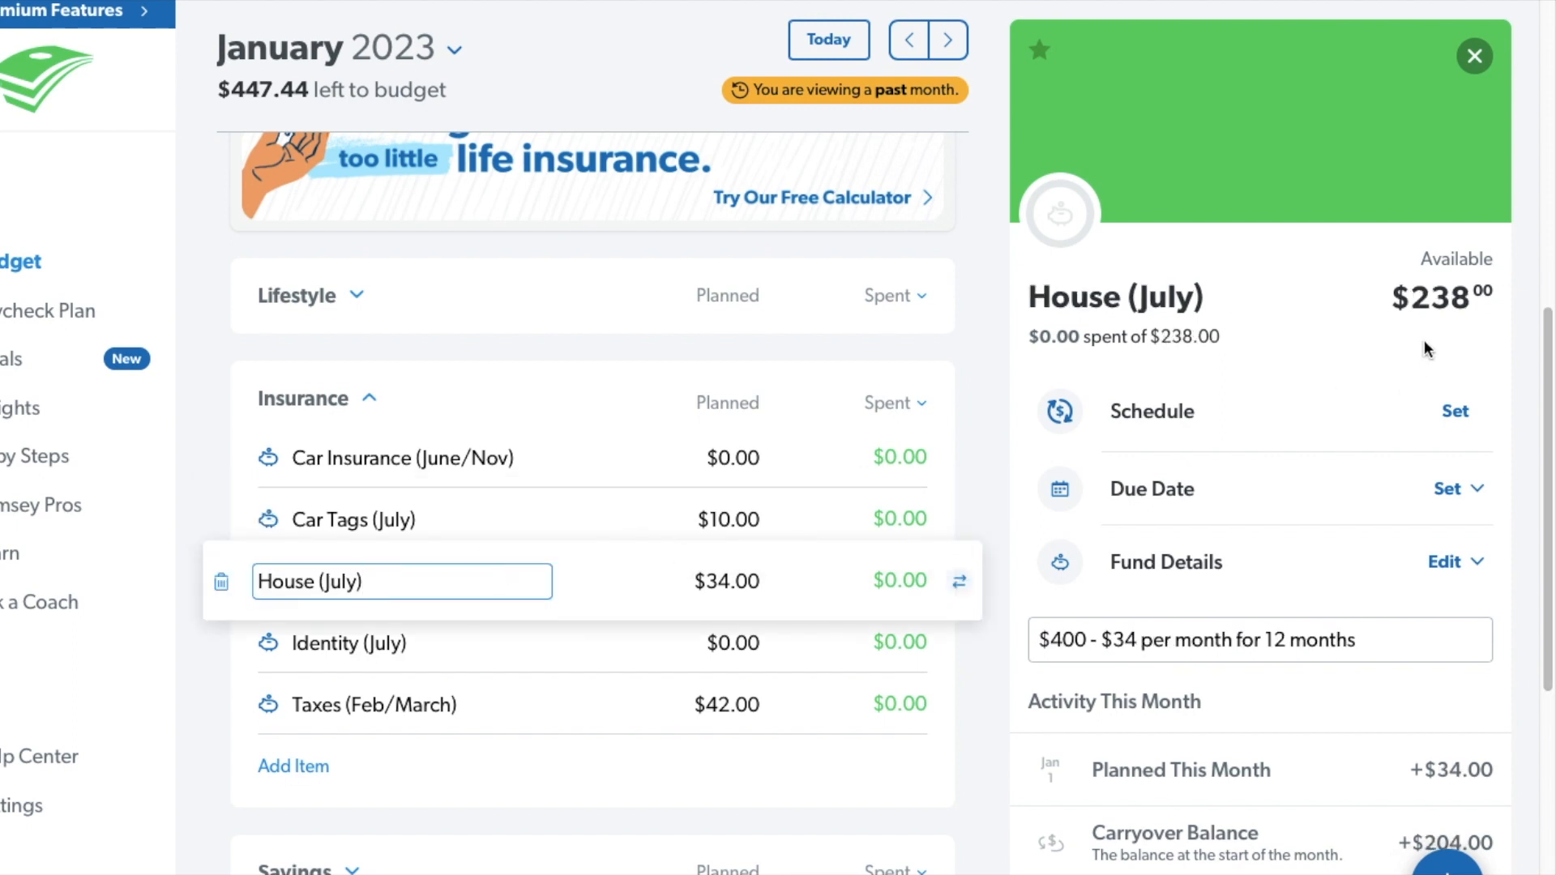
click(558, 661)
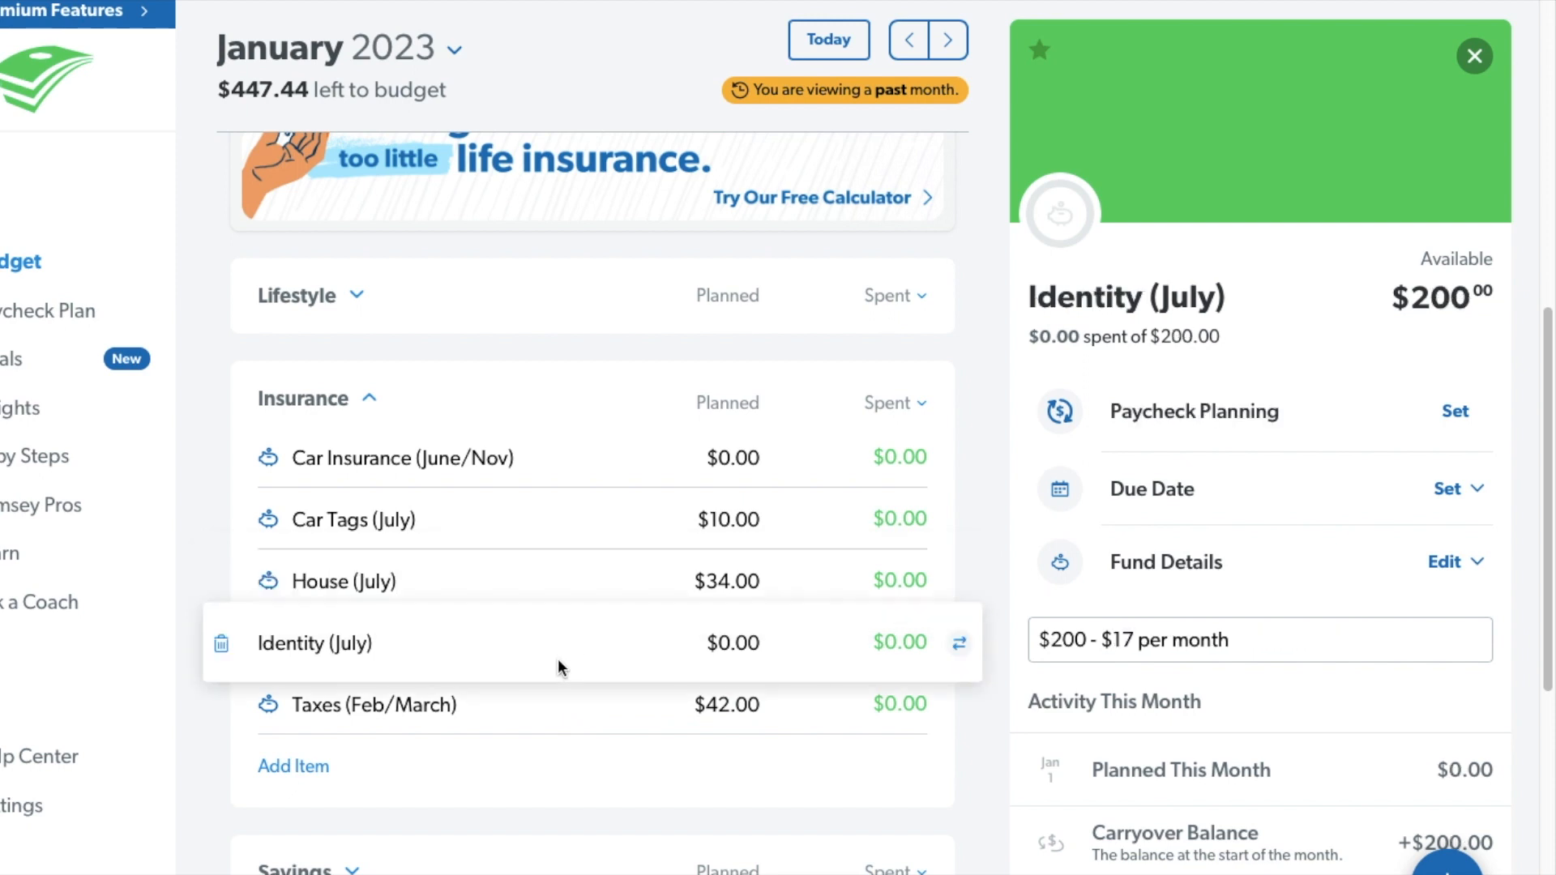
click(564, 713)
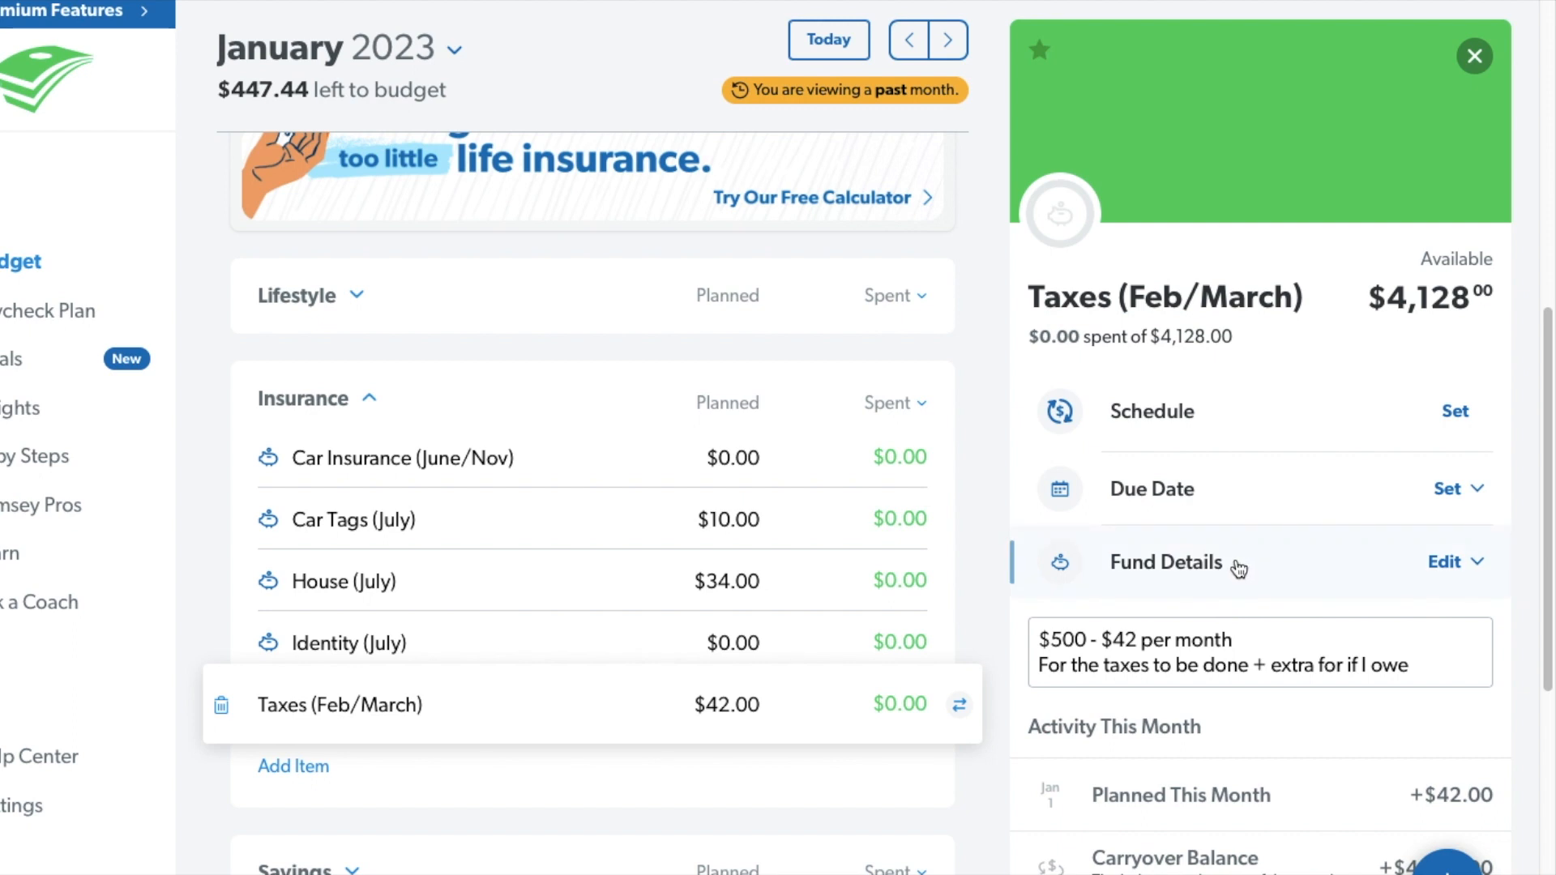
click(371, 402)
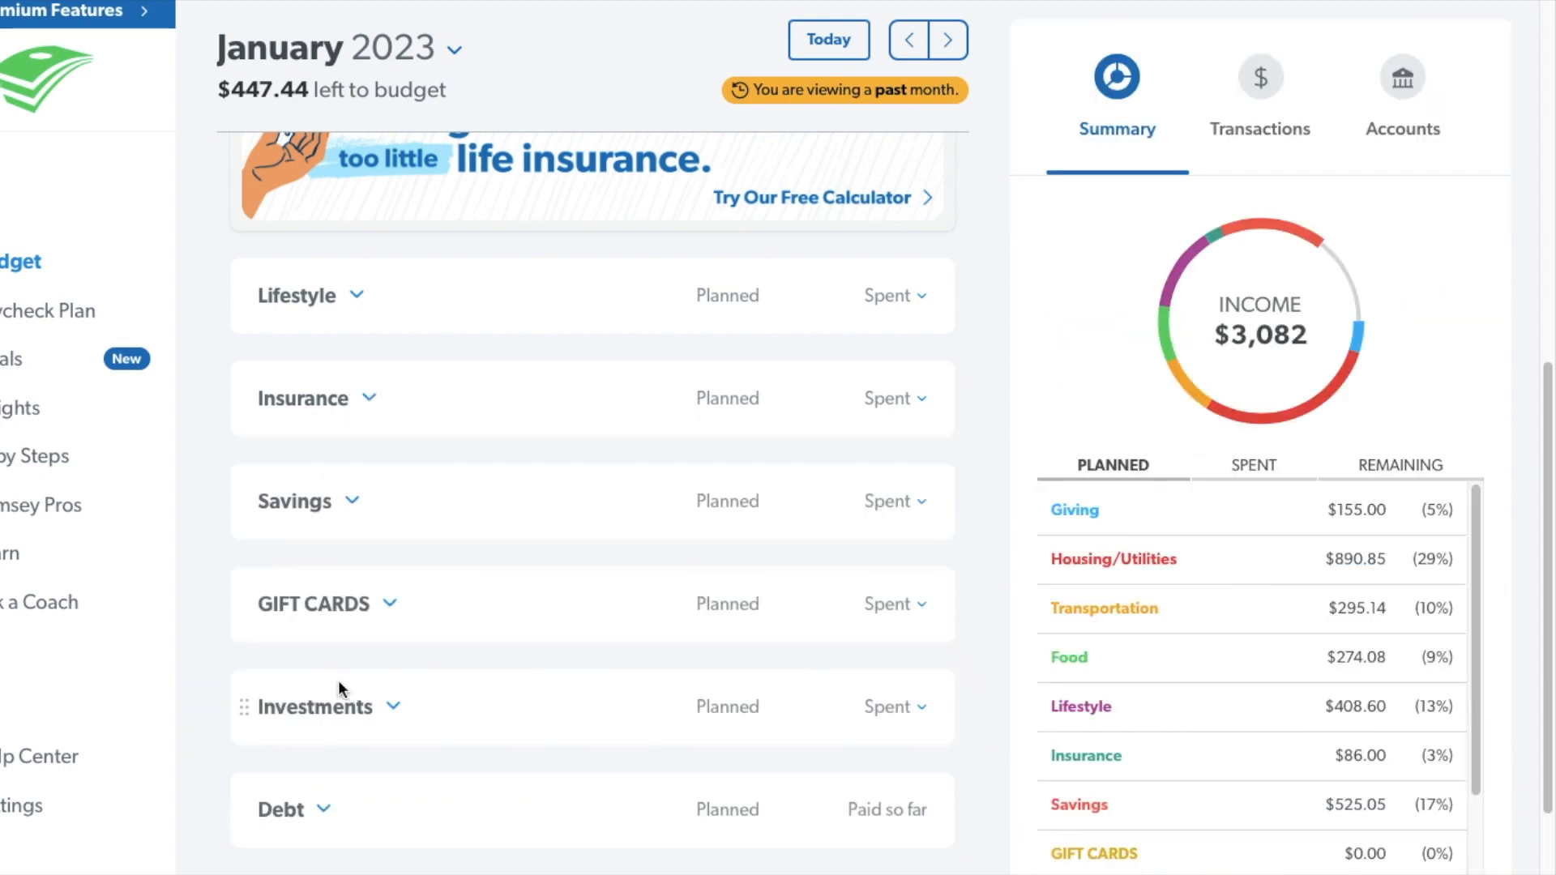
Examine the Future House and Wedding funds in the Savings group, comparing their available balances and January activity.
click(353, 501)
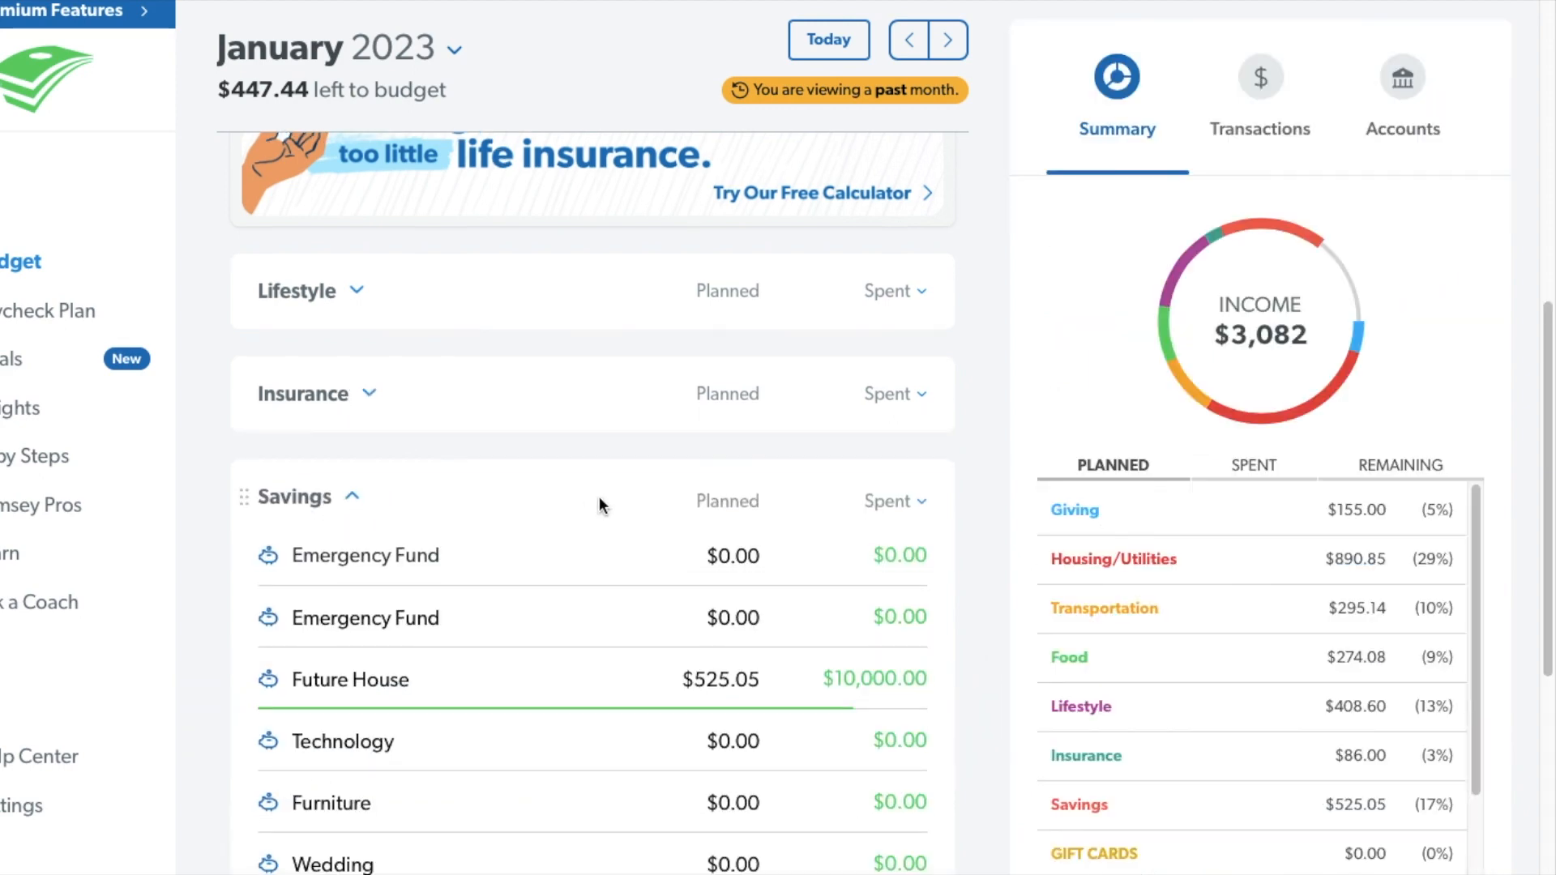
scroll(599, 495, down, 1)
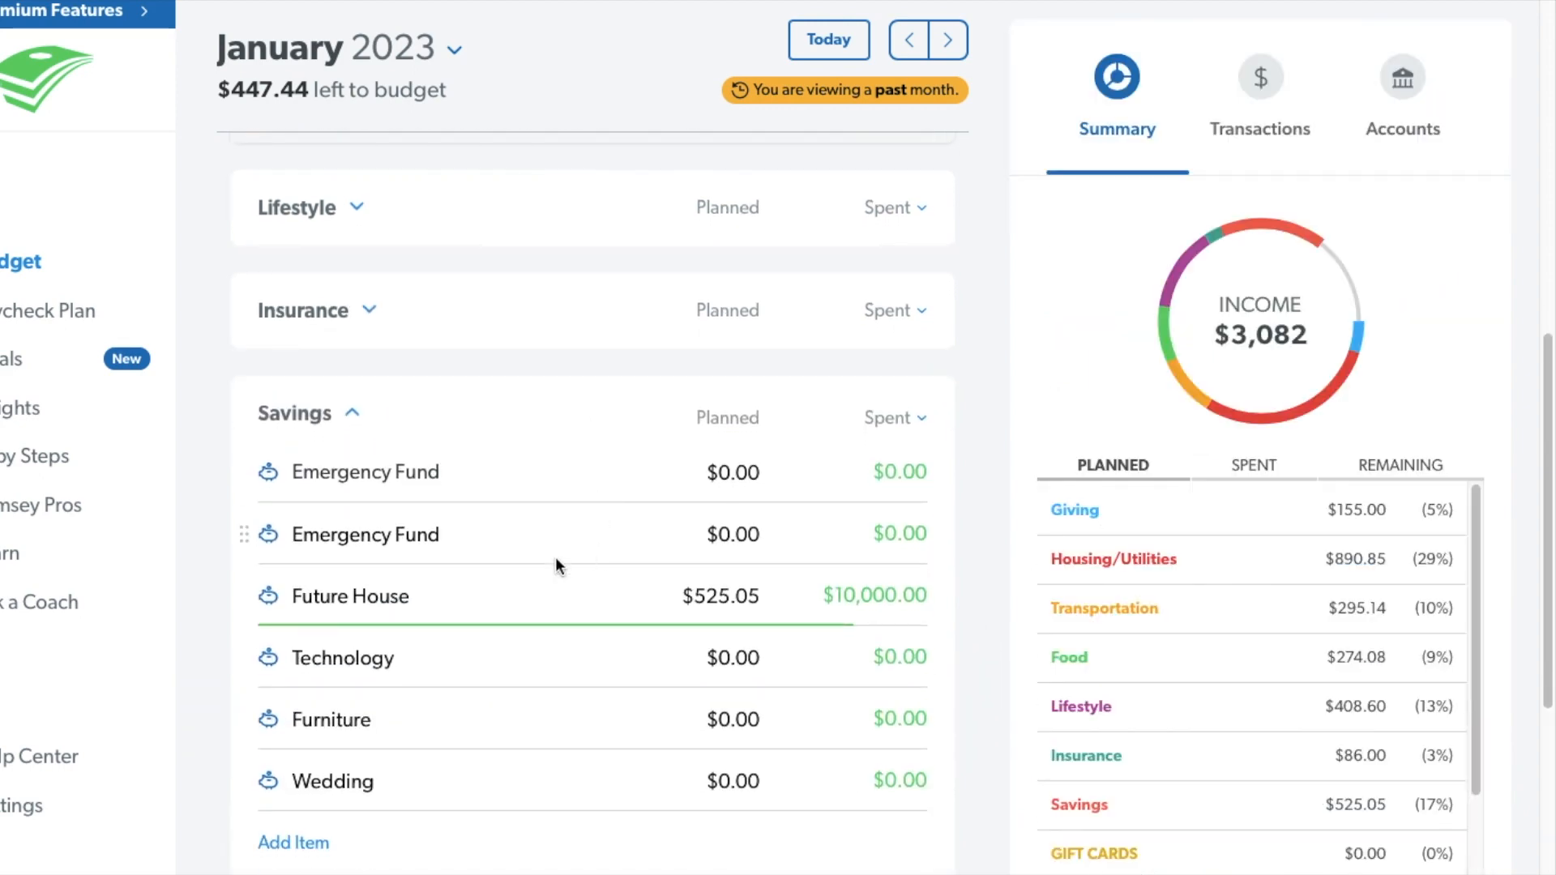
click(545, 591)
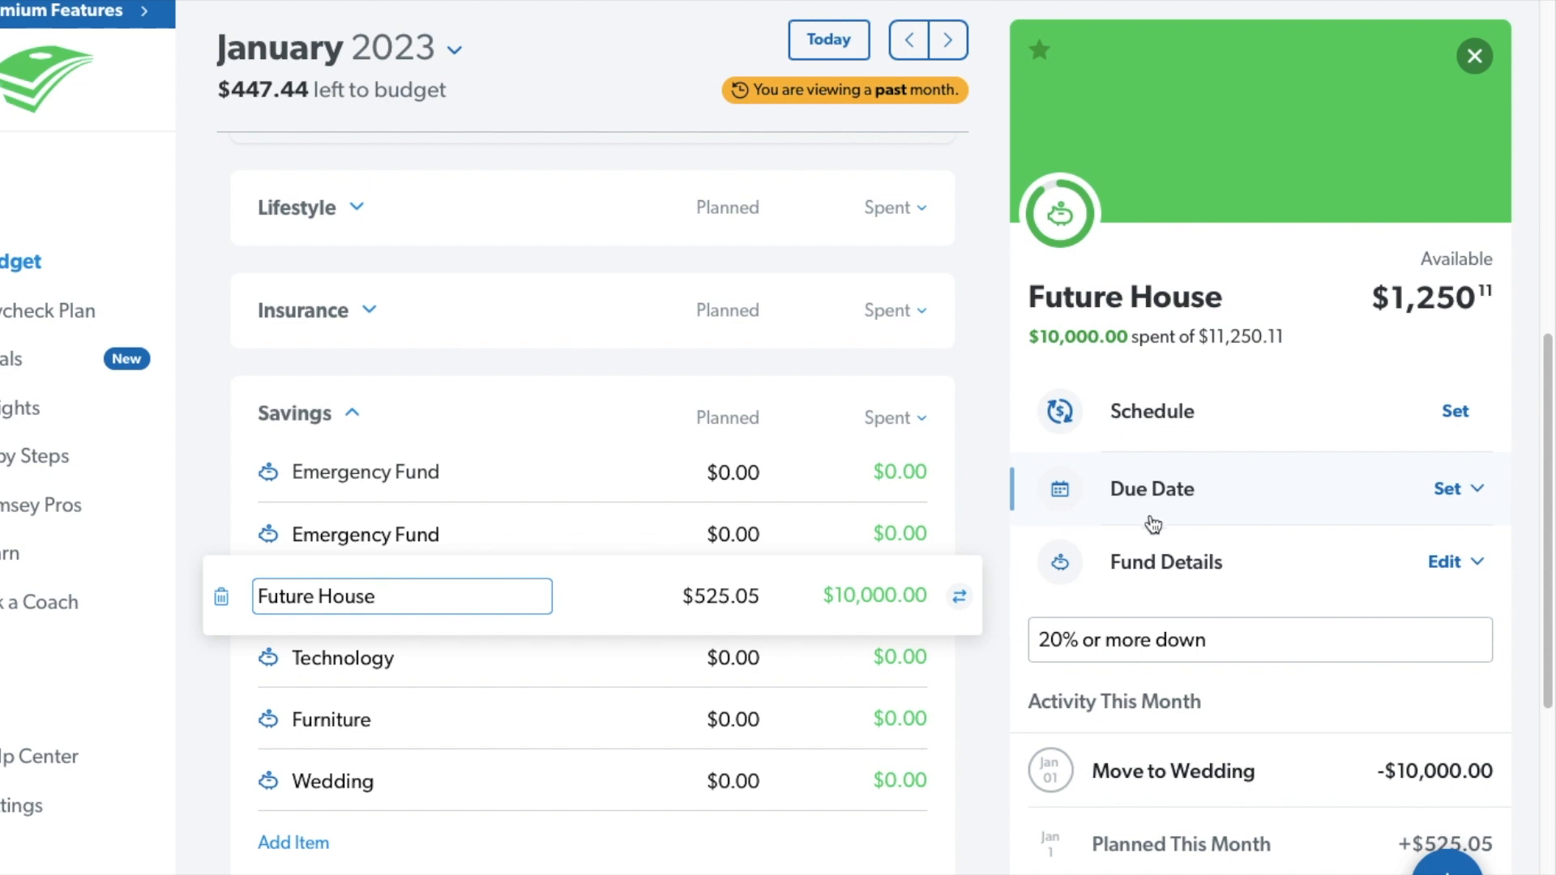
click(487, 783)
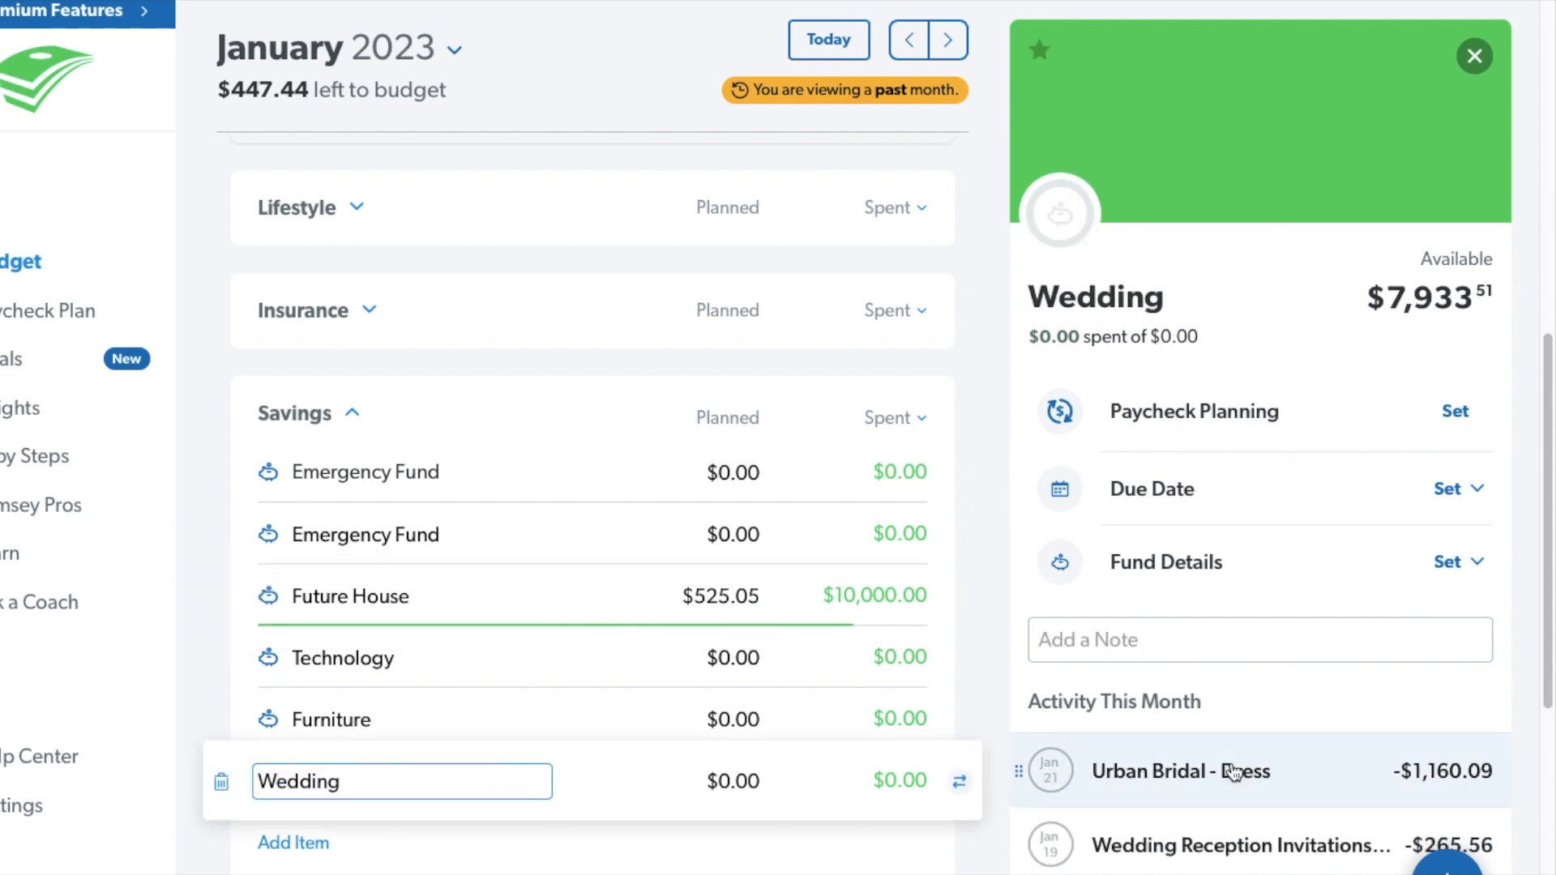
scroll(1261, 723, down, 1)
scroll(1262, 724, up, 1)
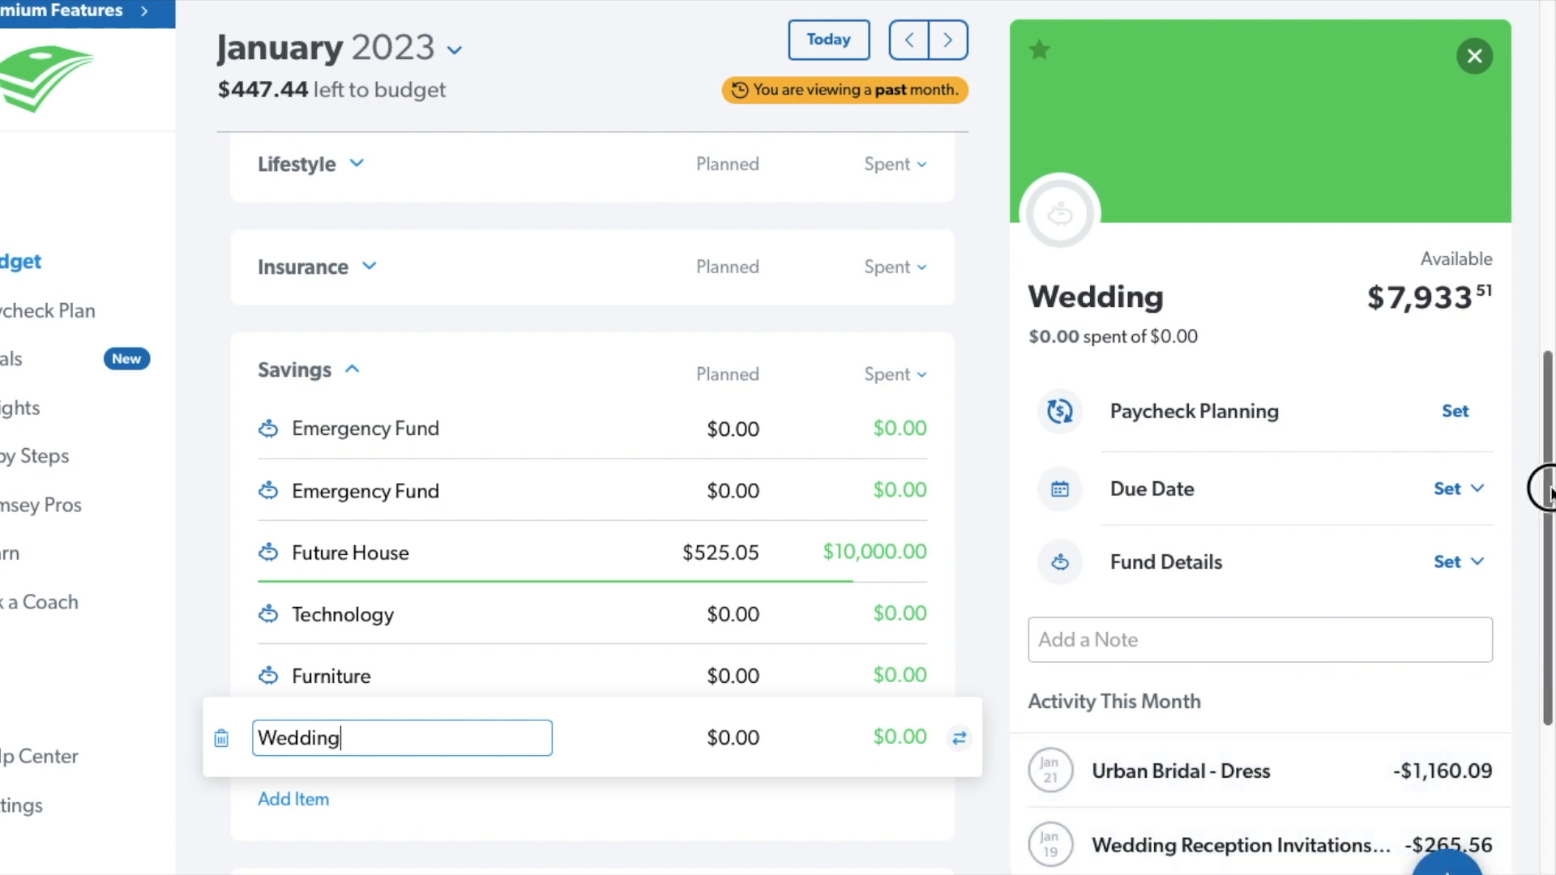
scroll(1547, 498, down, 1)
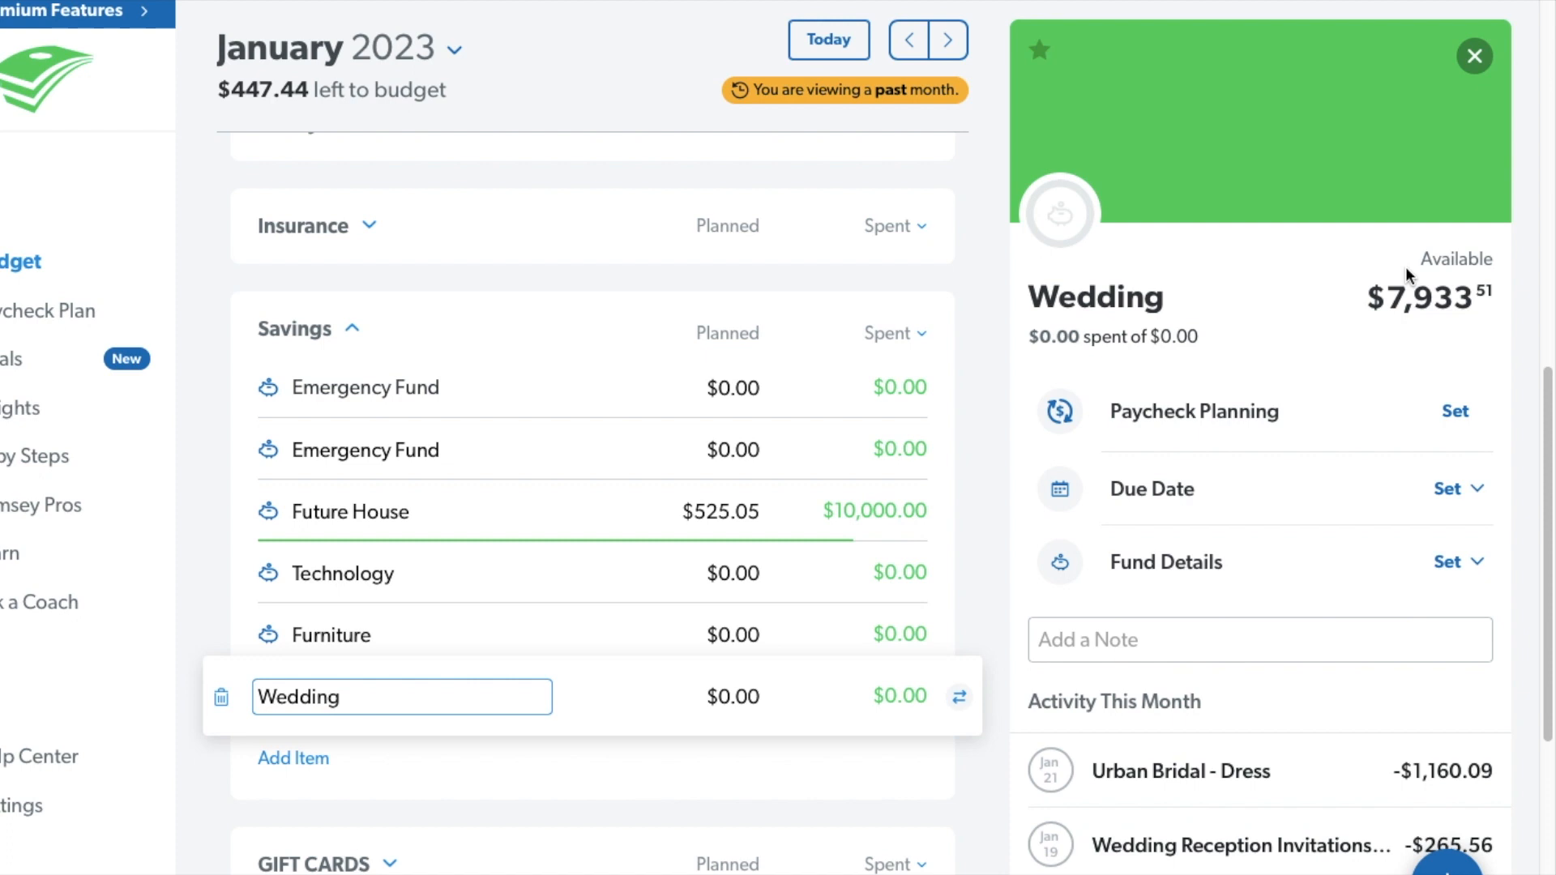
drag(1381, 296, 1488, 281)
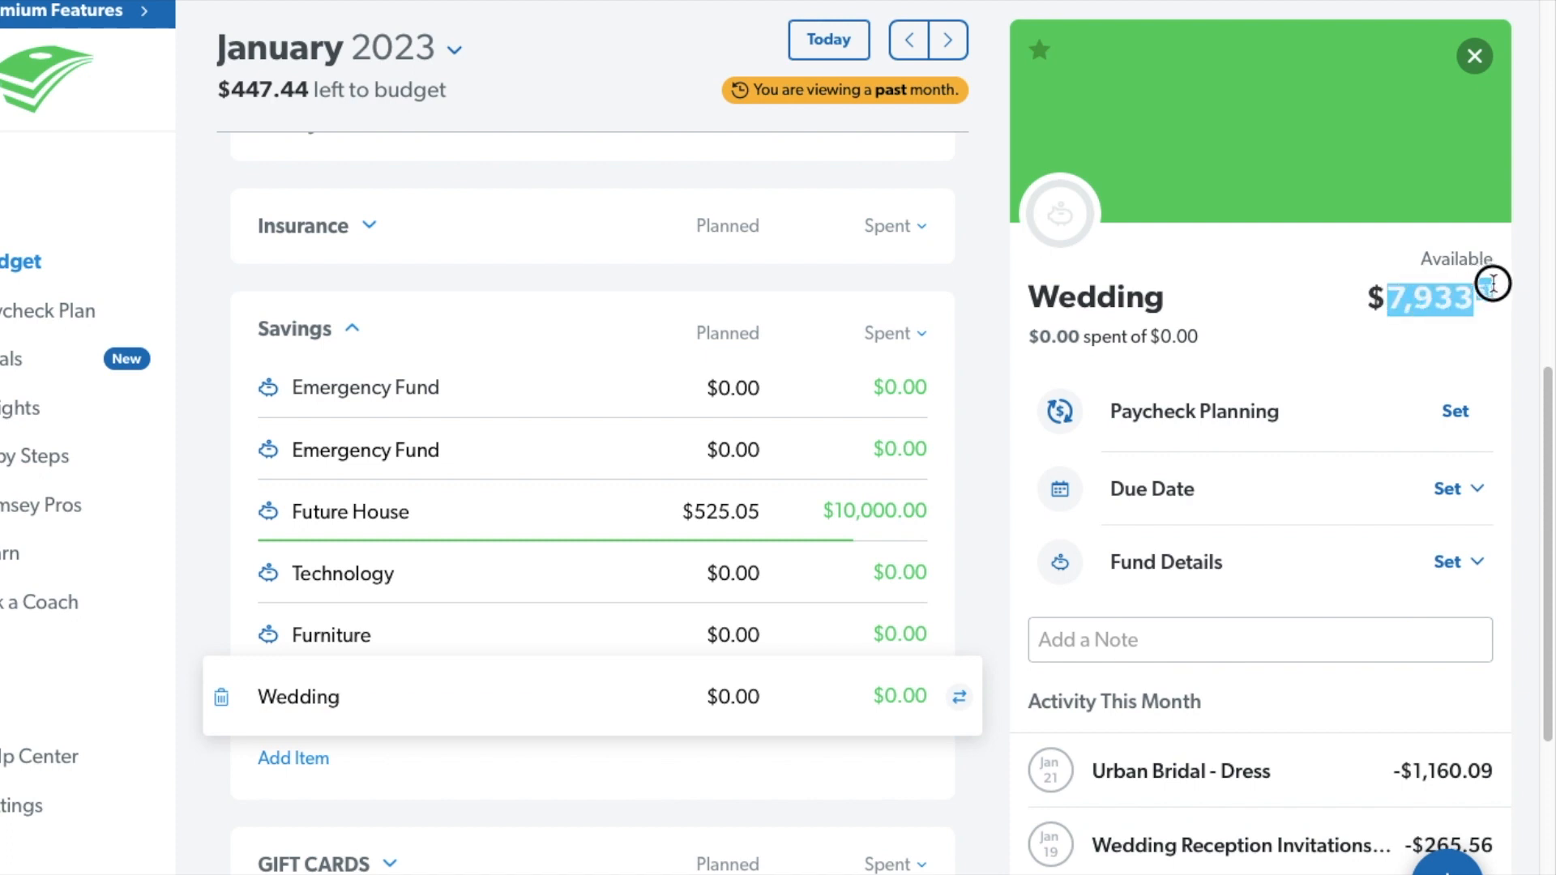
click(1291, 328)
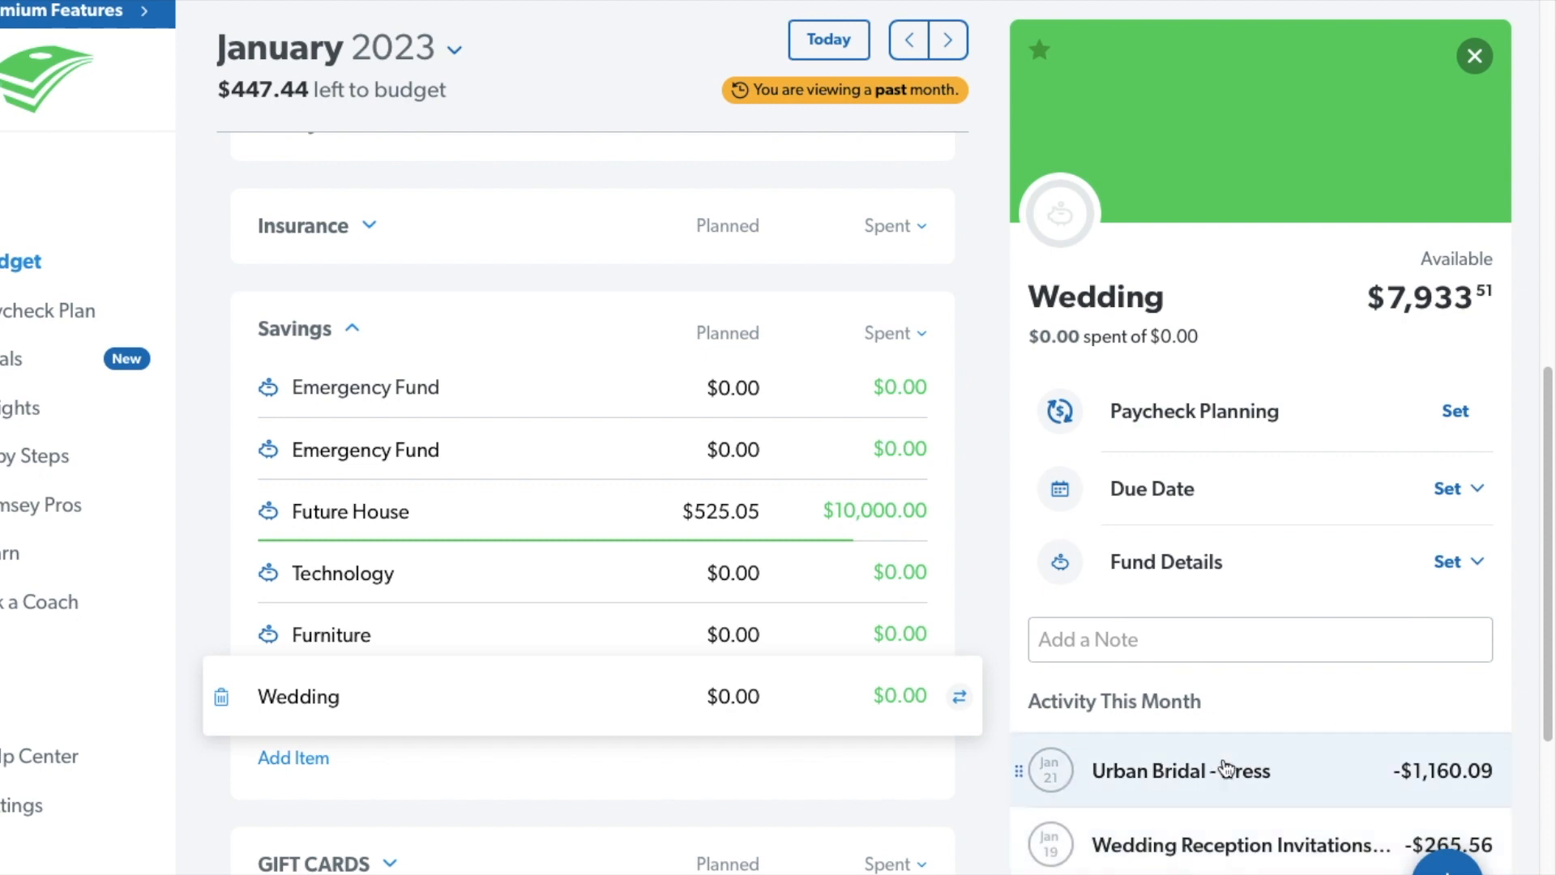
click(591, 510)
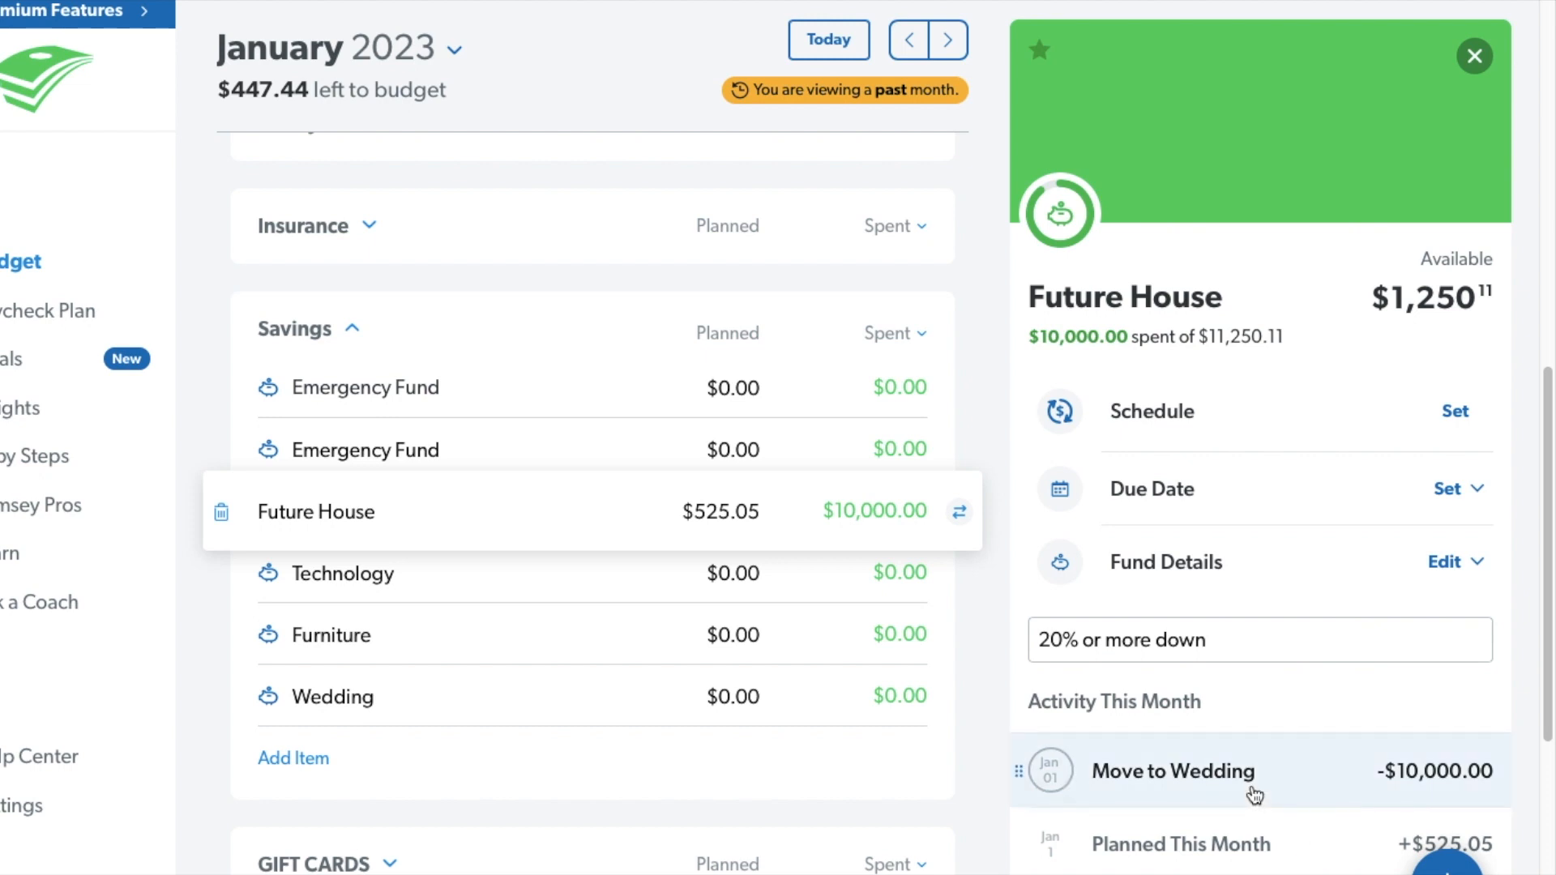
click(538, 701)
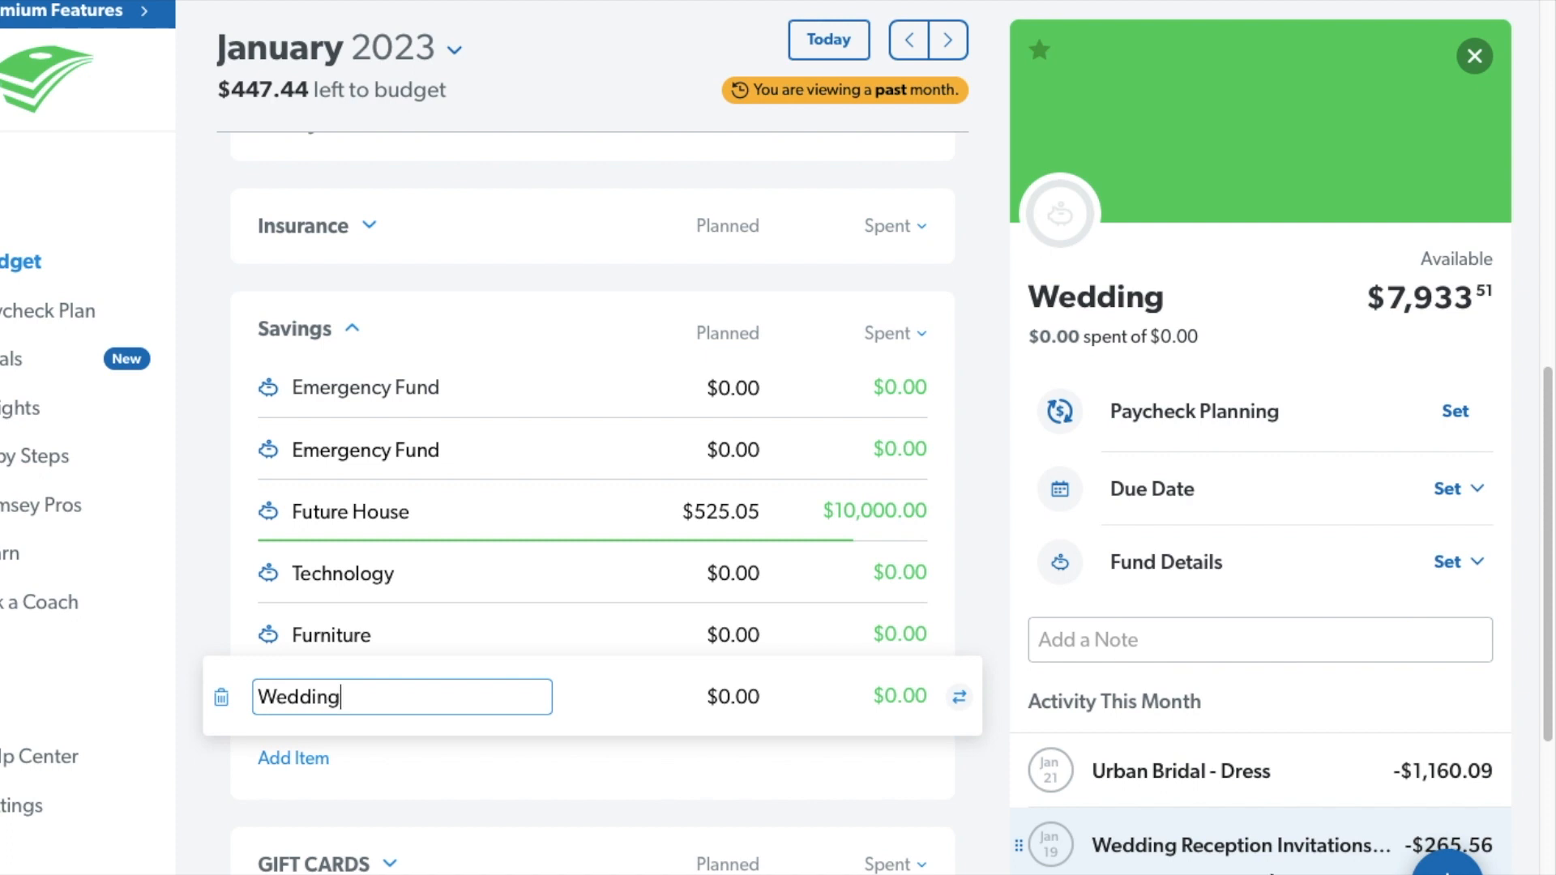
click(591, 508)
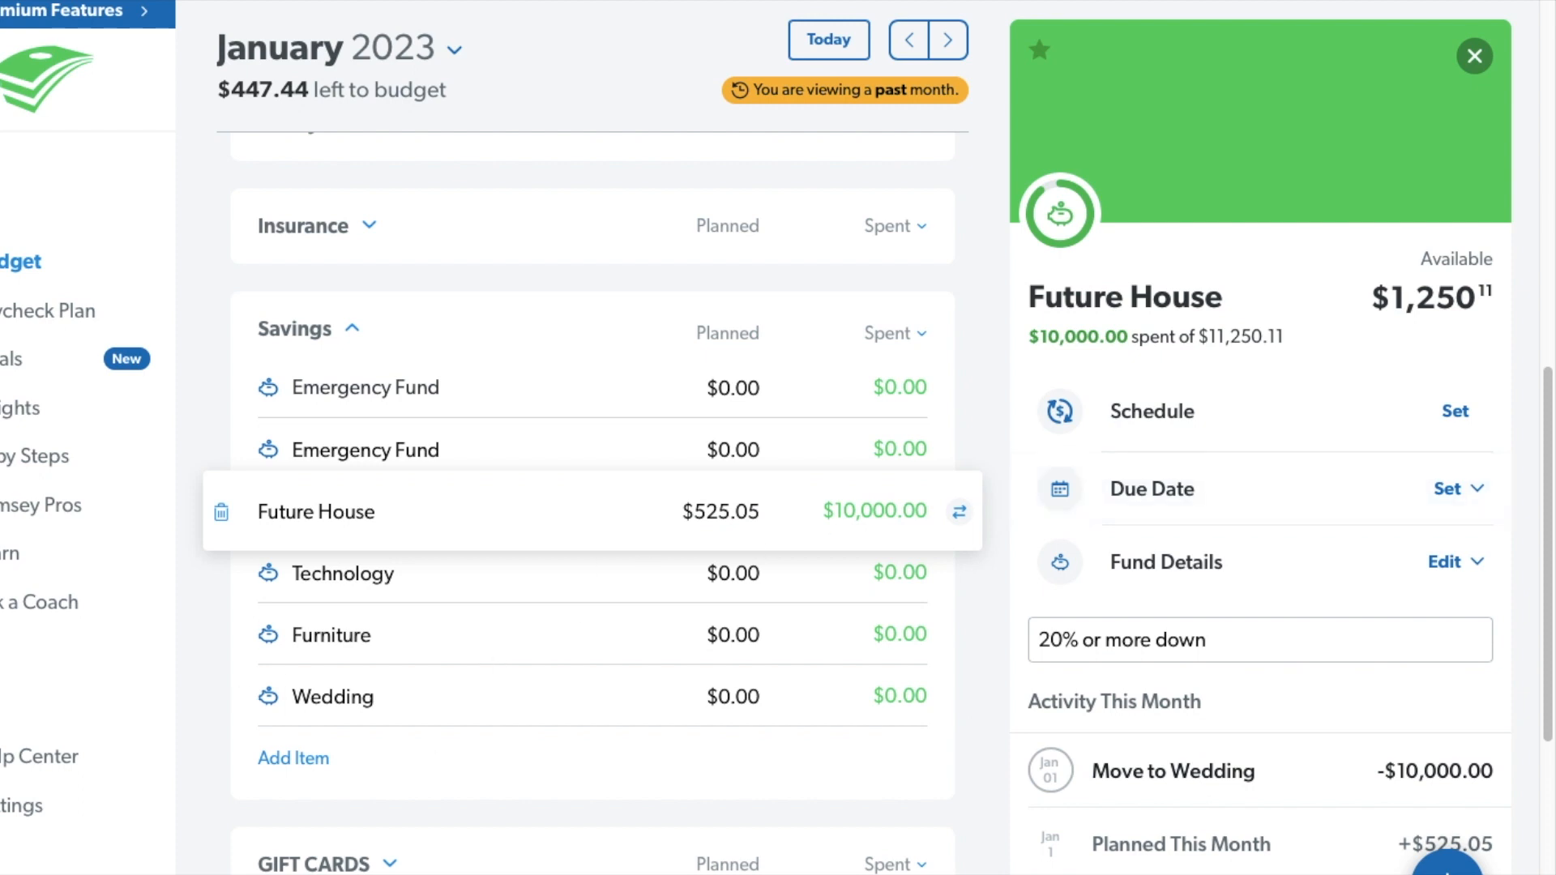
Add an item named "Wedding For Me" to the Savings group.
click(306, 760)
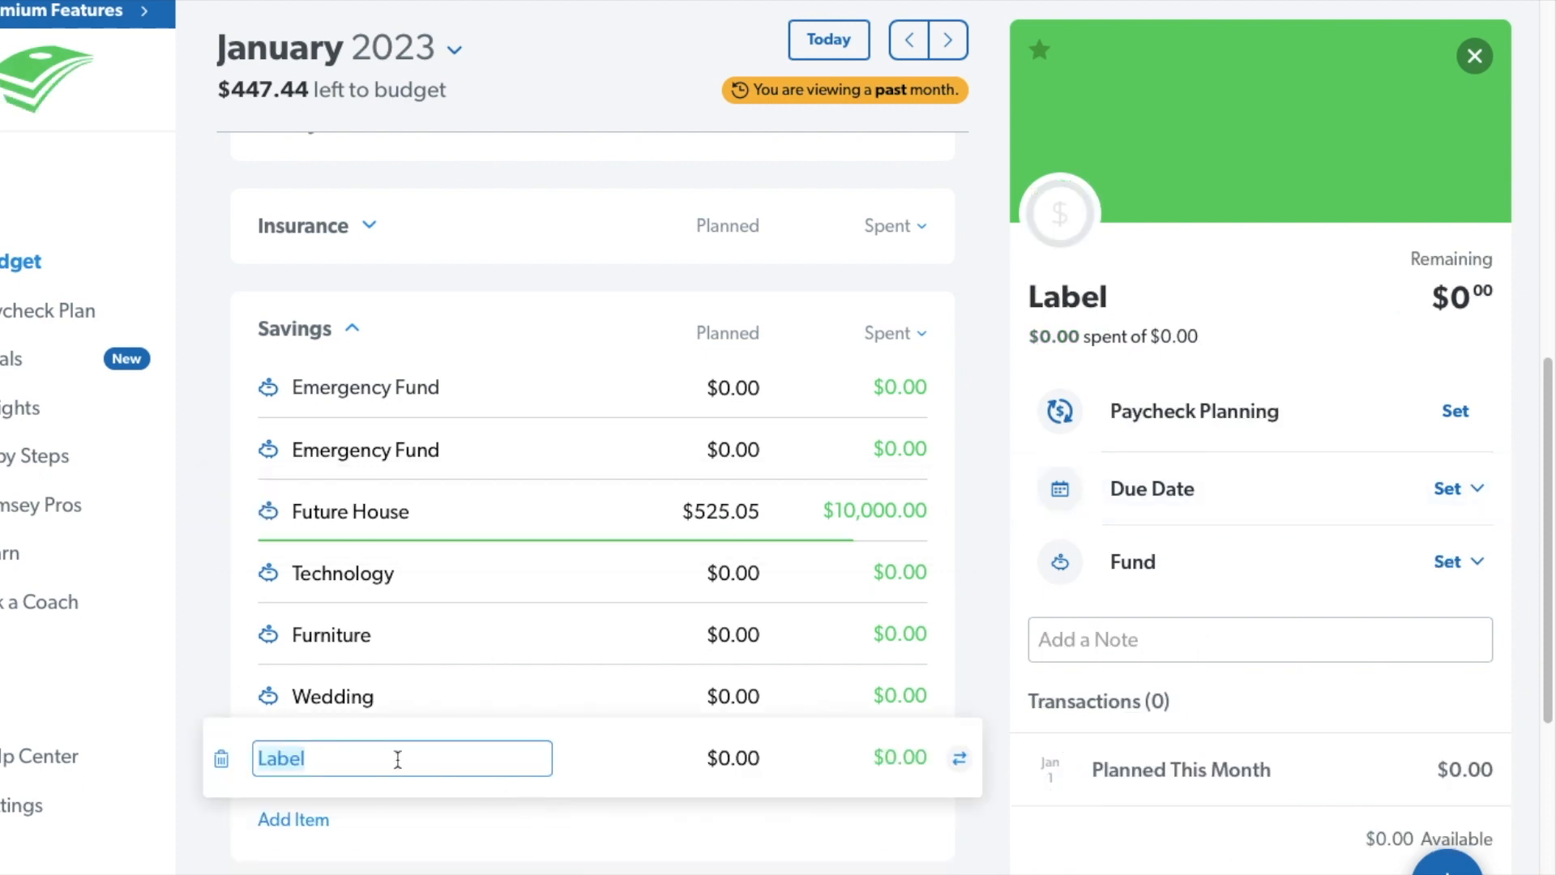
text(Wedding For Me)
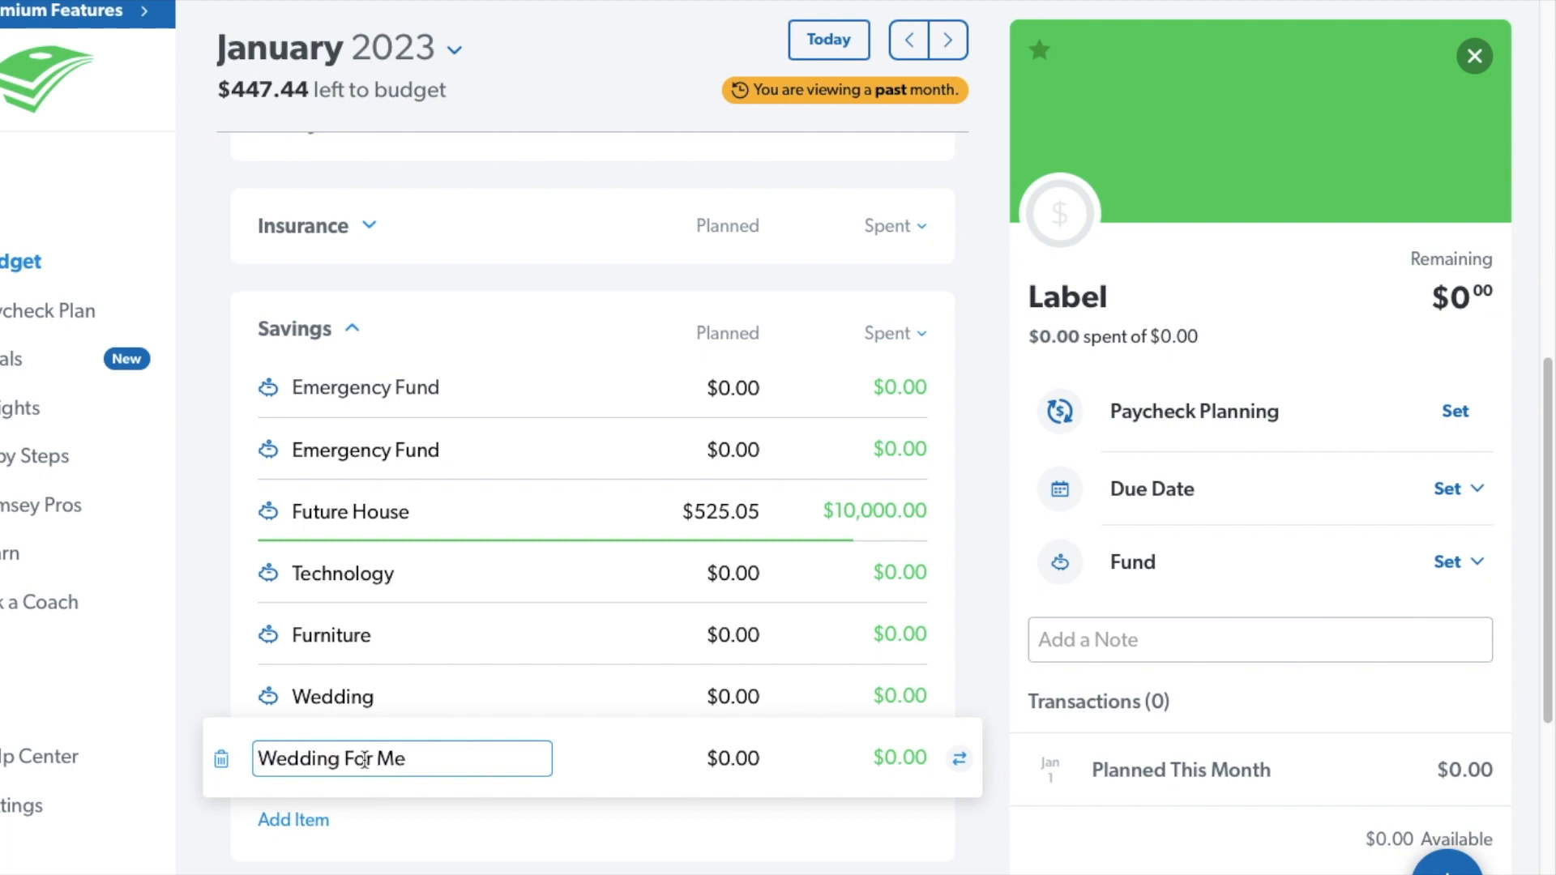
click(652, 766)
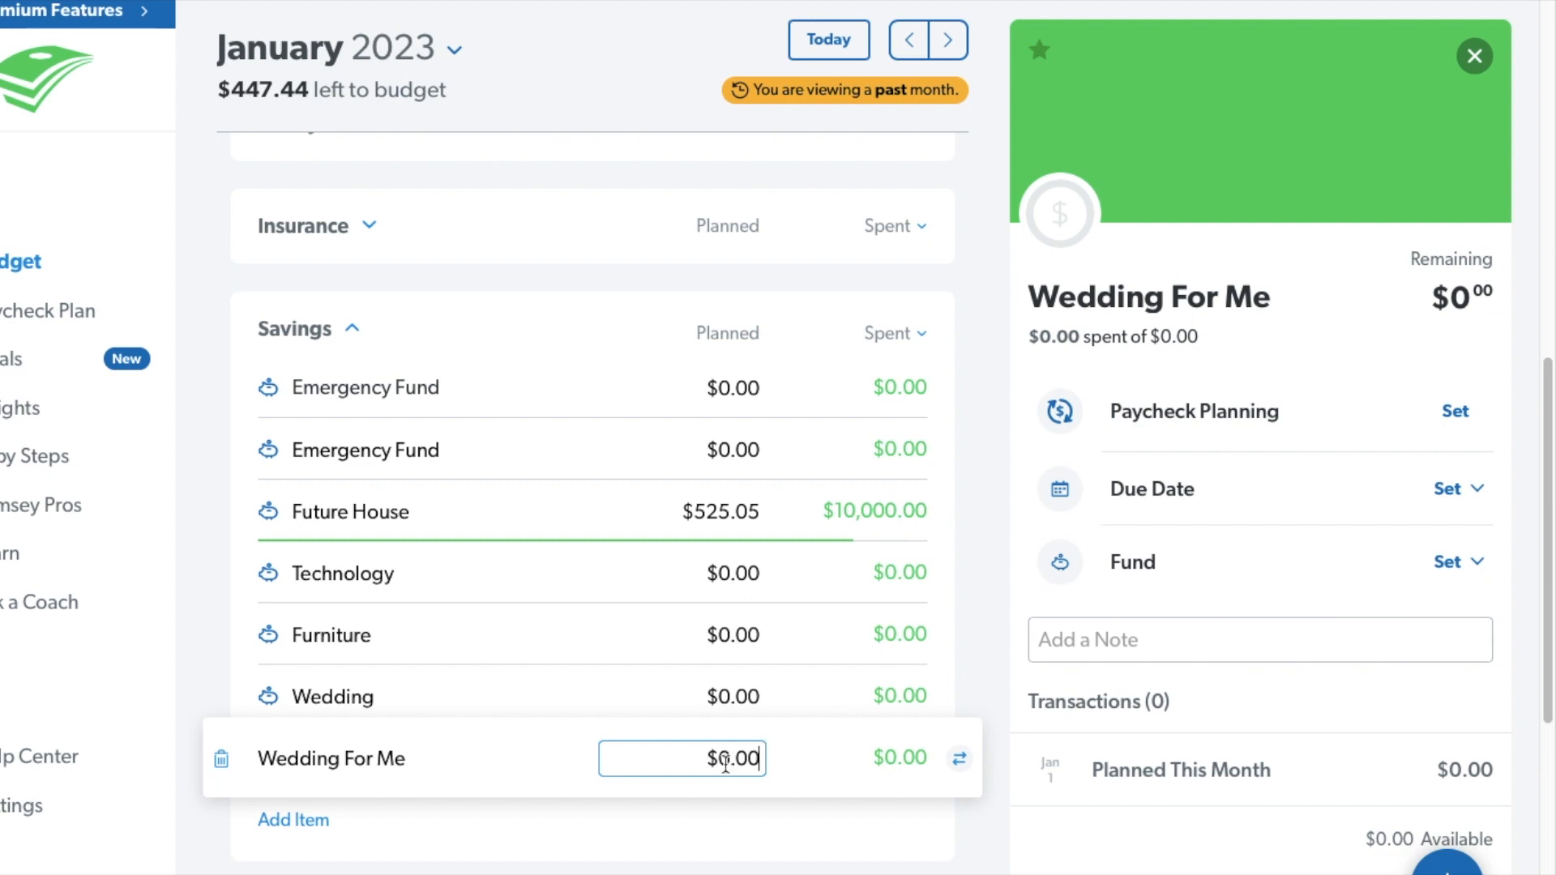
key(BackSpace)
Set the planned amount of the Future House fund to $0.00.
key(BackSpace)
key(BackSpace)
key(BackSpace)
click(760, 518)
key(BackSpace)
key(BackSpace)
key(BackSpace)
key(BackSpace)
key(BackSpace)
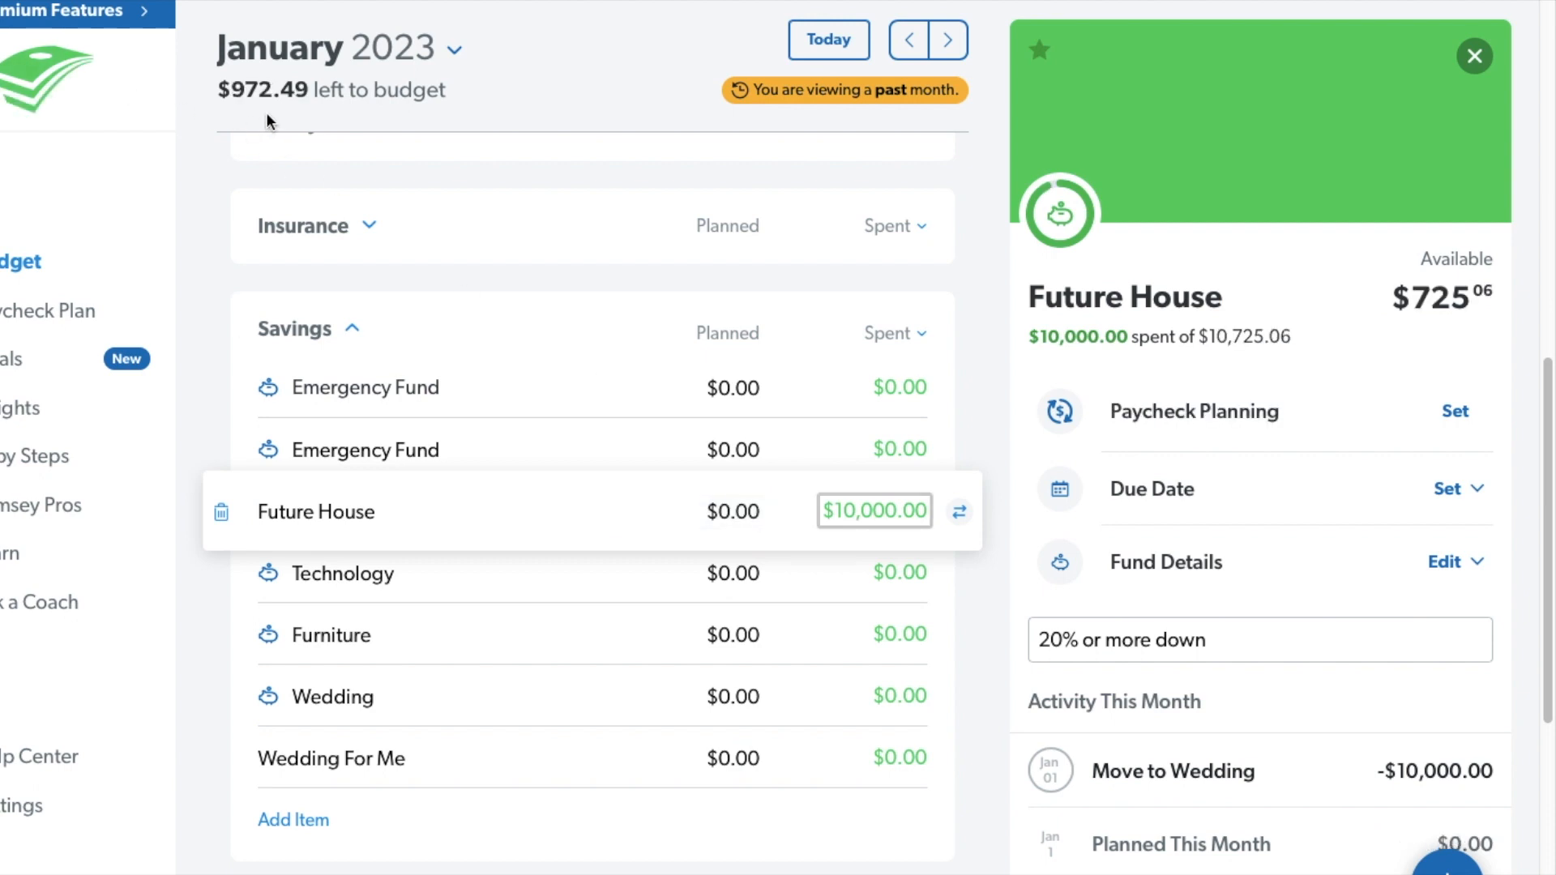
Try a planned amount of $600 for the Wedding For Me item and clear it again.
click(756, 760)
key(BackSpace)
key(BackSpace)
key(BackSpace)
key(BackSpace)
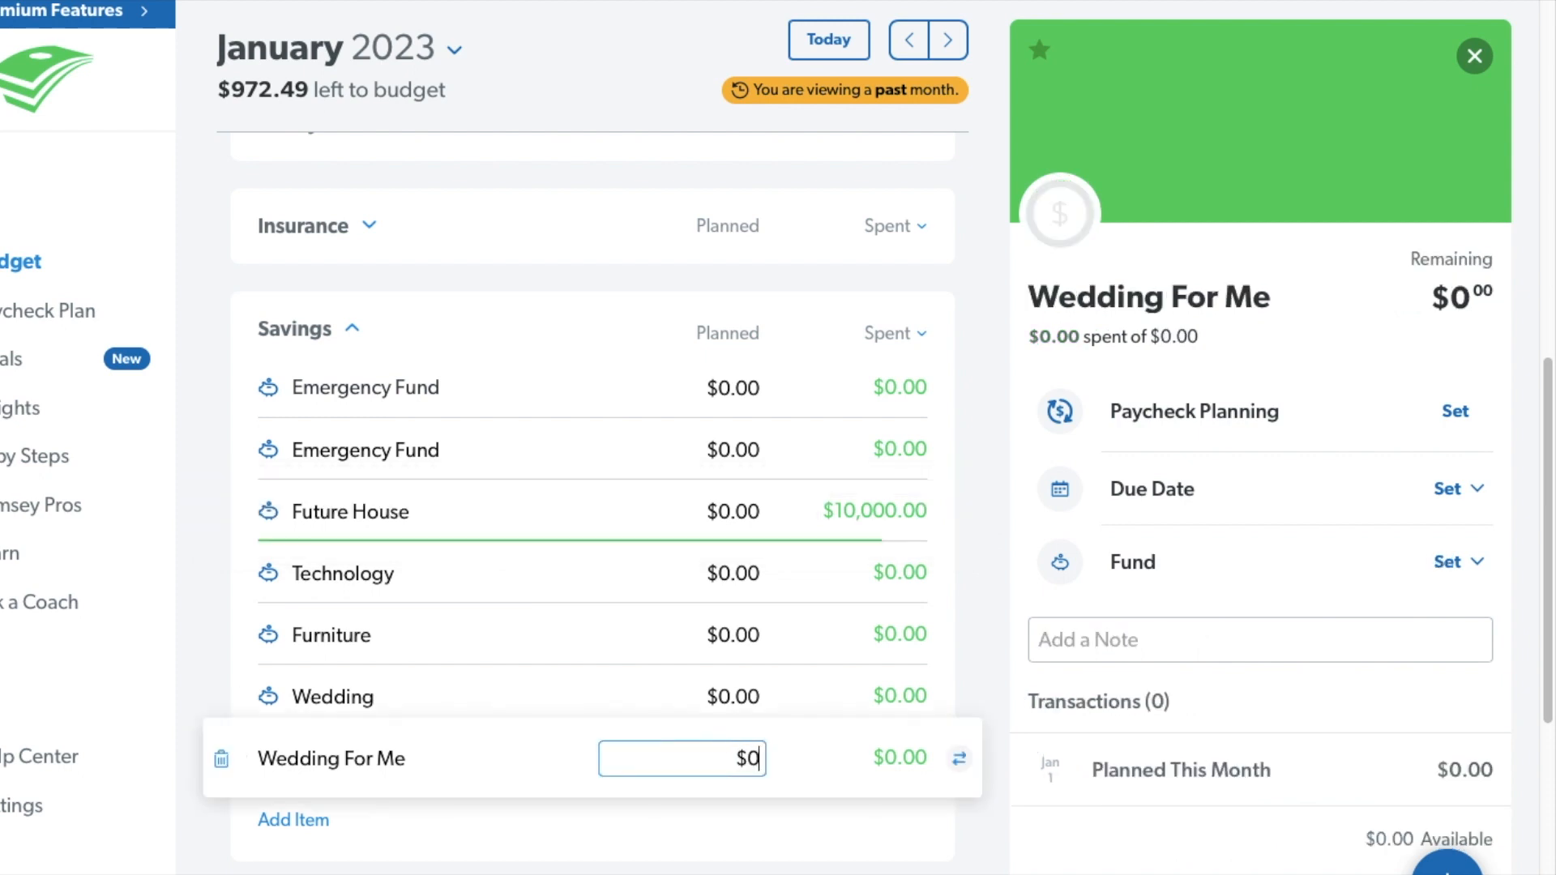
text(600)
key(Tab)
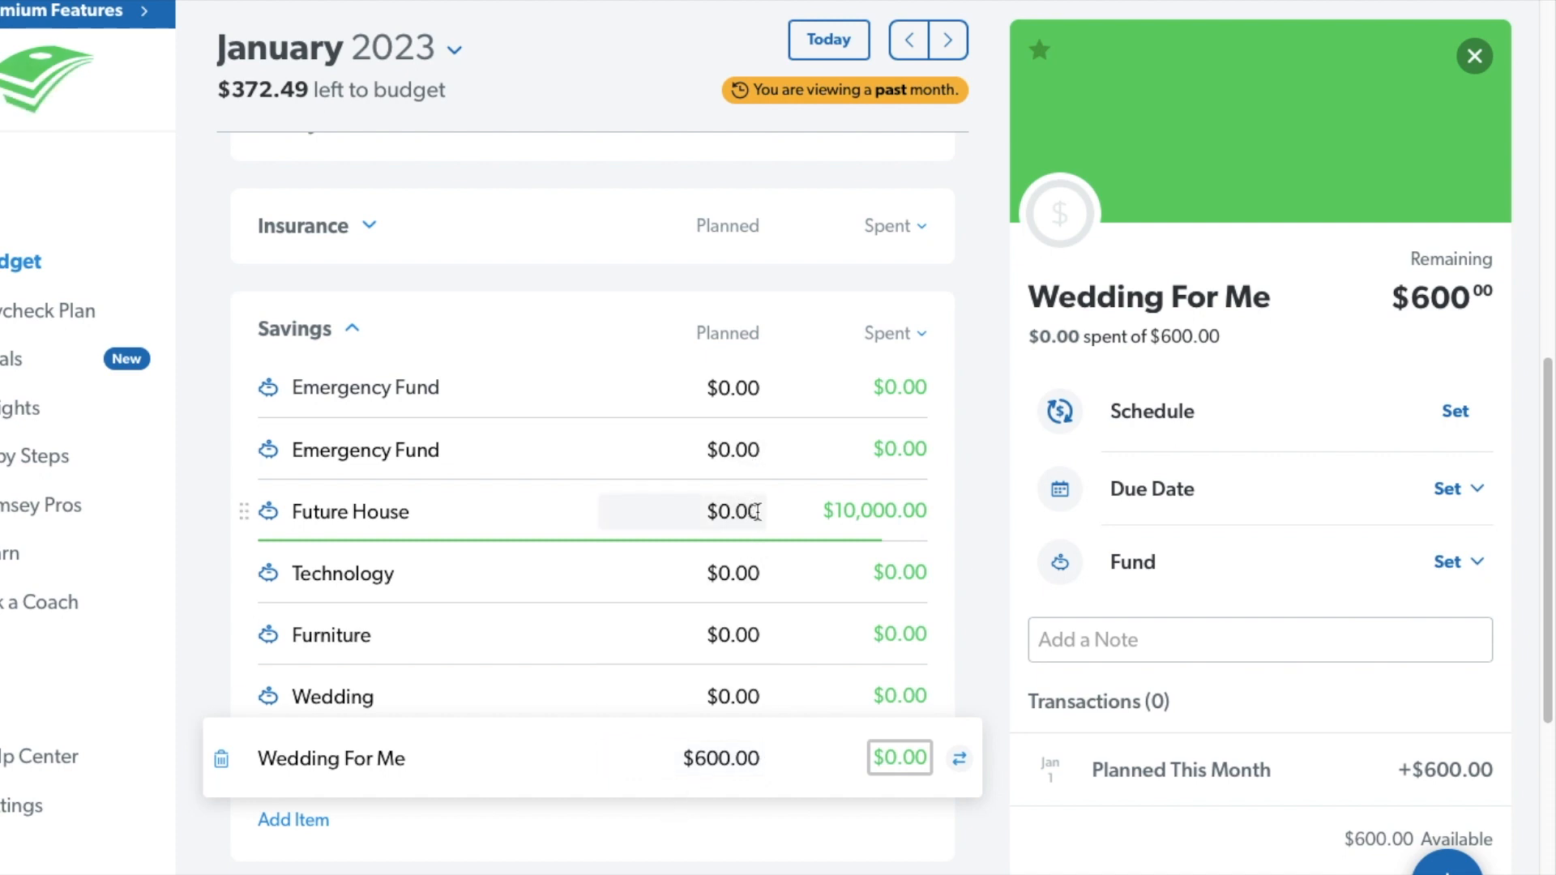
click(756, 760)
key(BackSpace)
key(BackSpace)
key(BackSpace)
key(BackSpace)
key(BackSpace)
key(BackSpace)
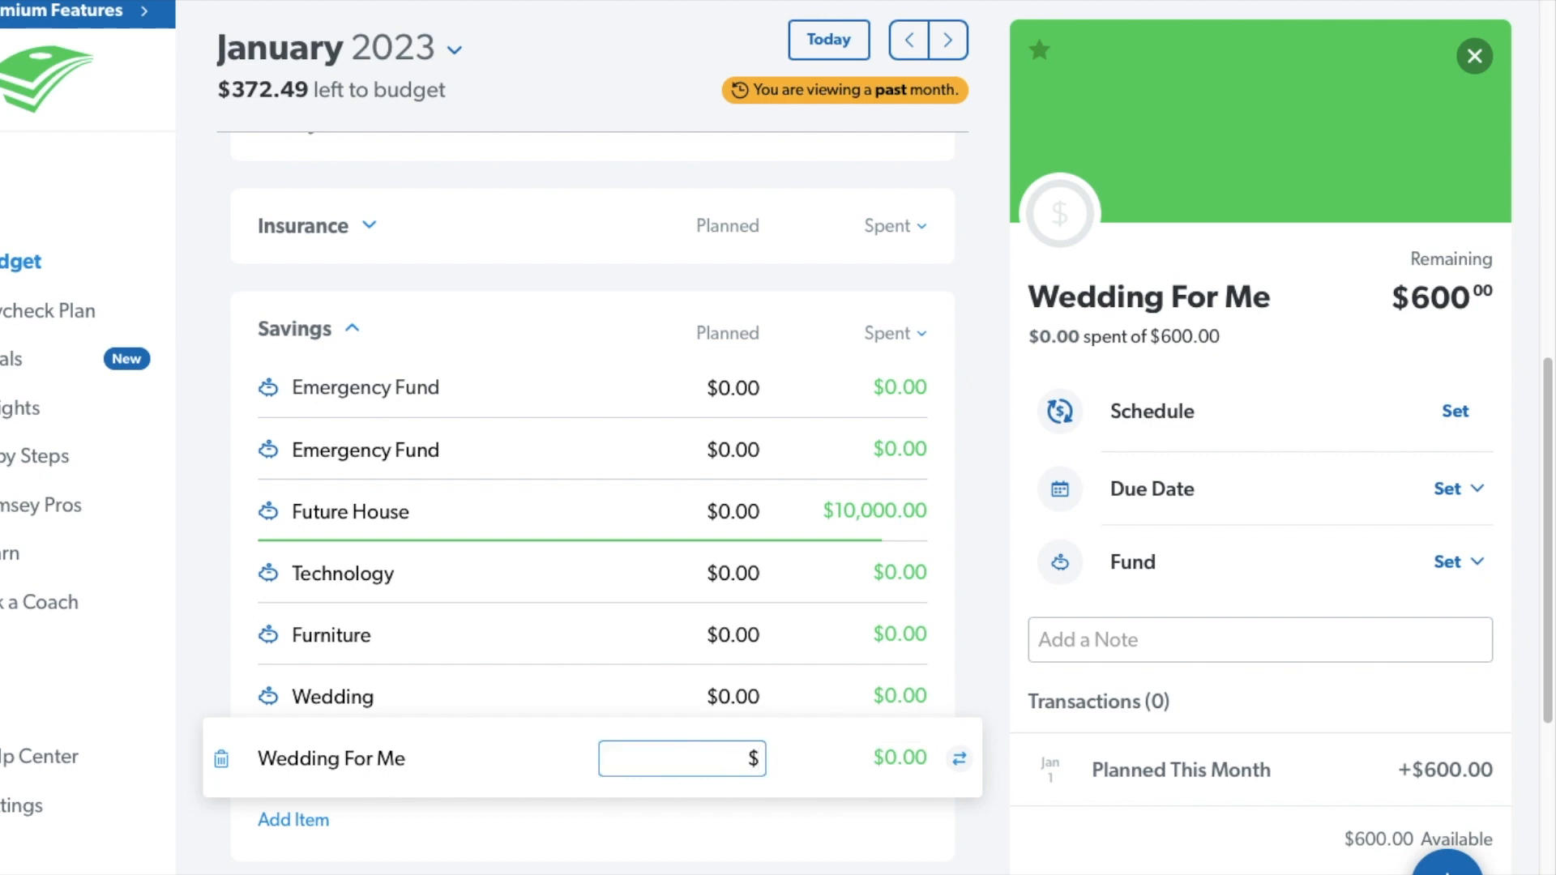
key(Tab)
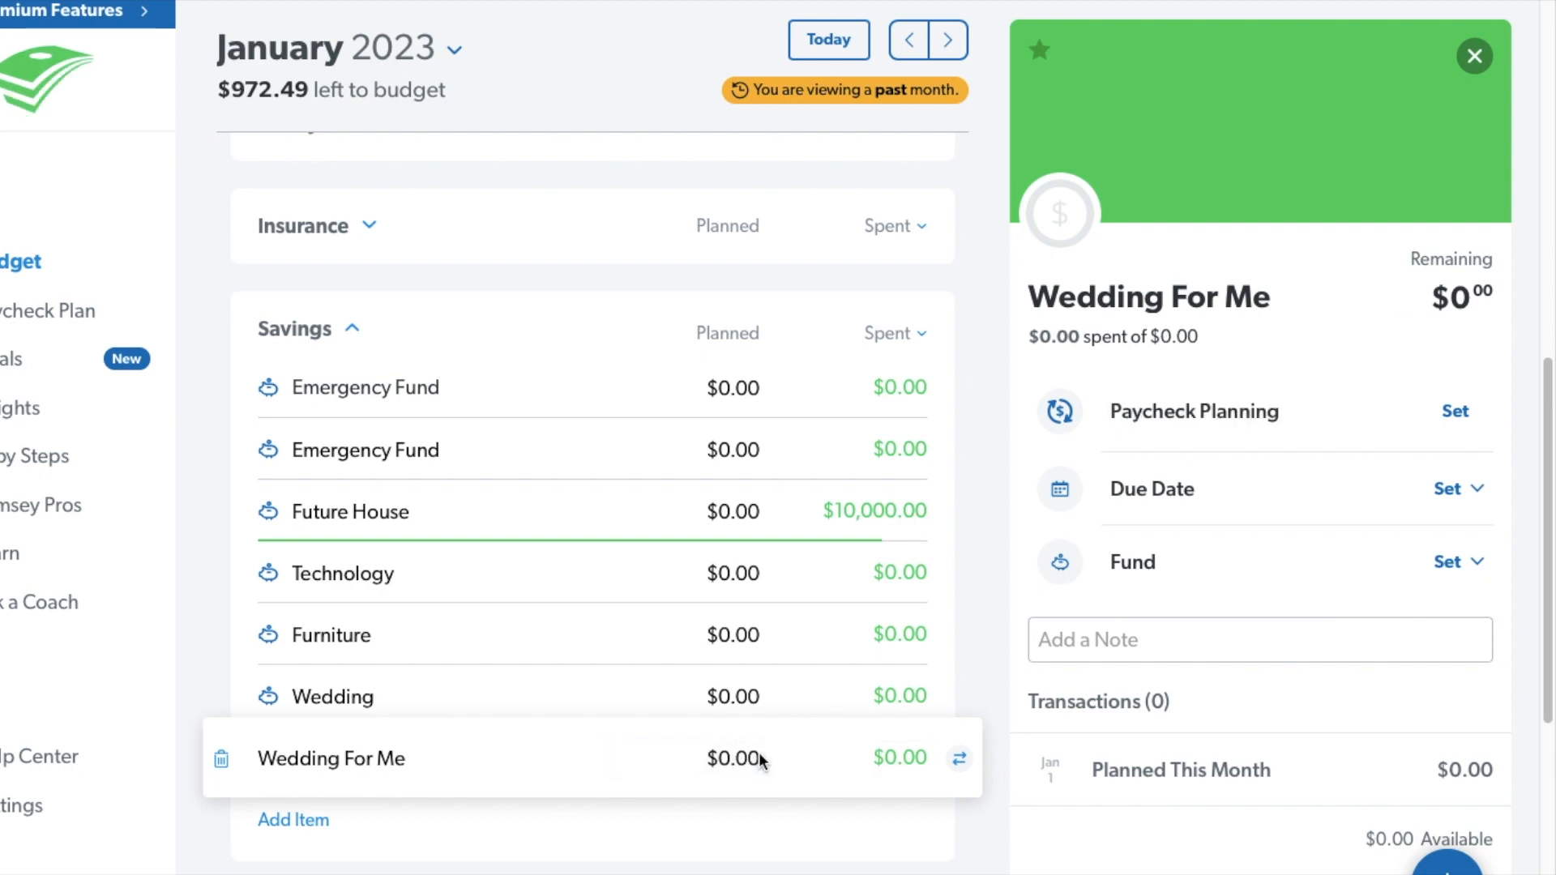
Set the planned amount of the Wedding For Me item to $972.49.
click(737, 754)
key(BackSpace)
key(BackSpace)
key(BackSpace)
key(BackSpace)
key(BackSpace)
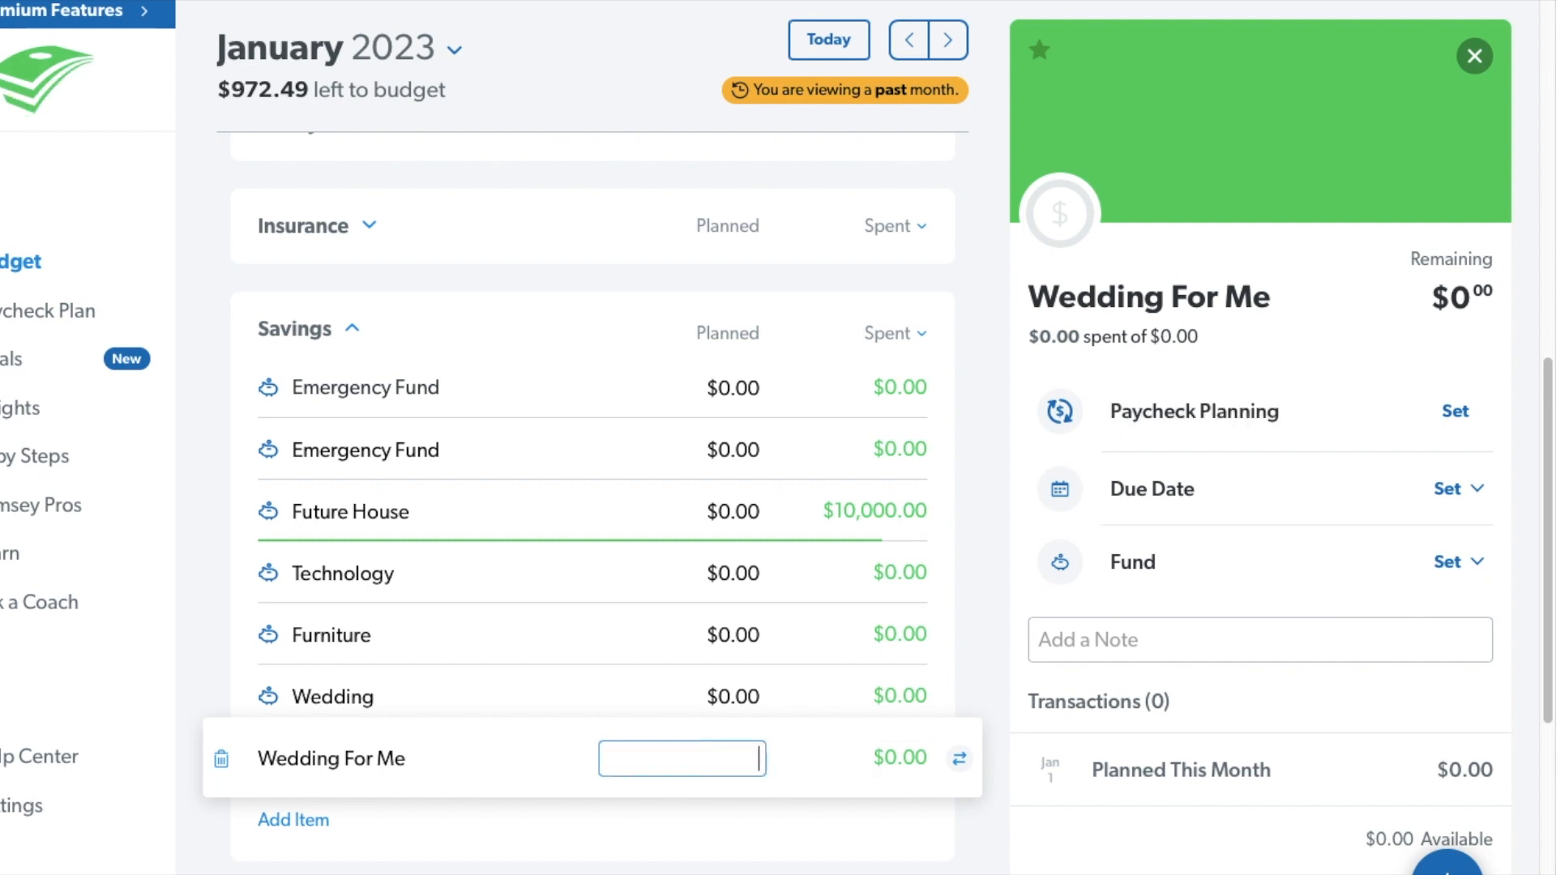
text(972.49)
key(Tab)
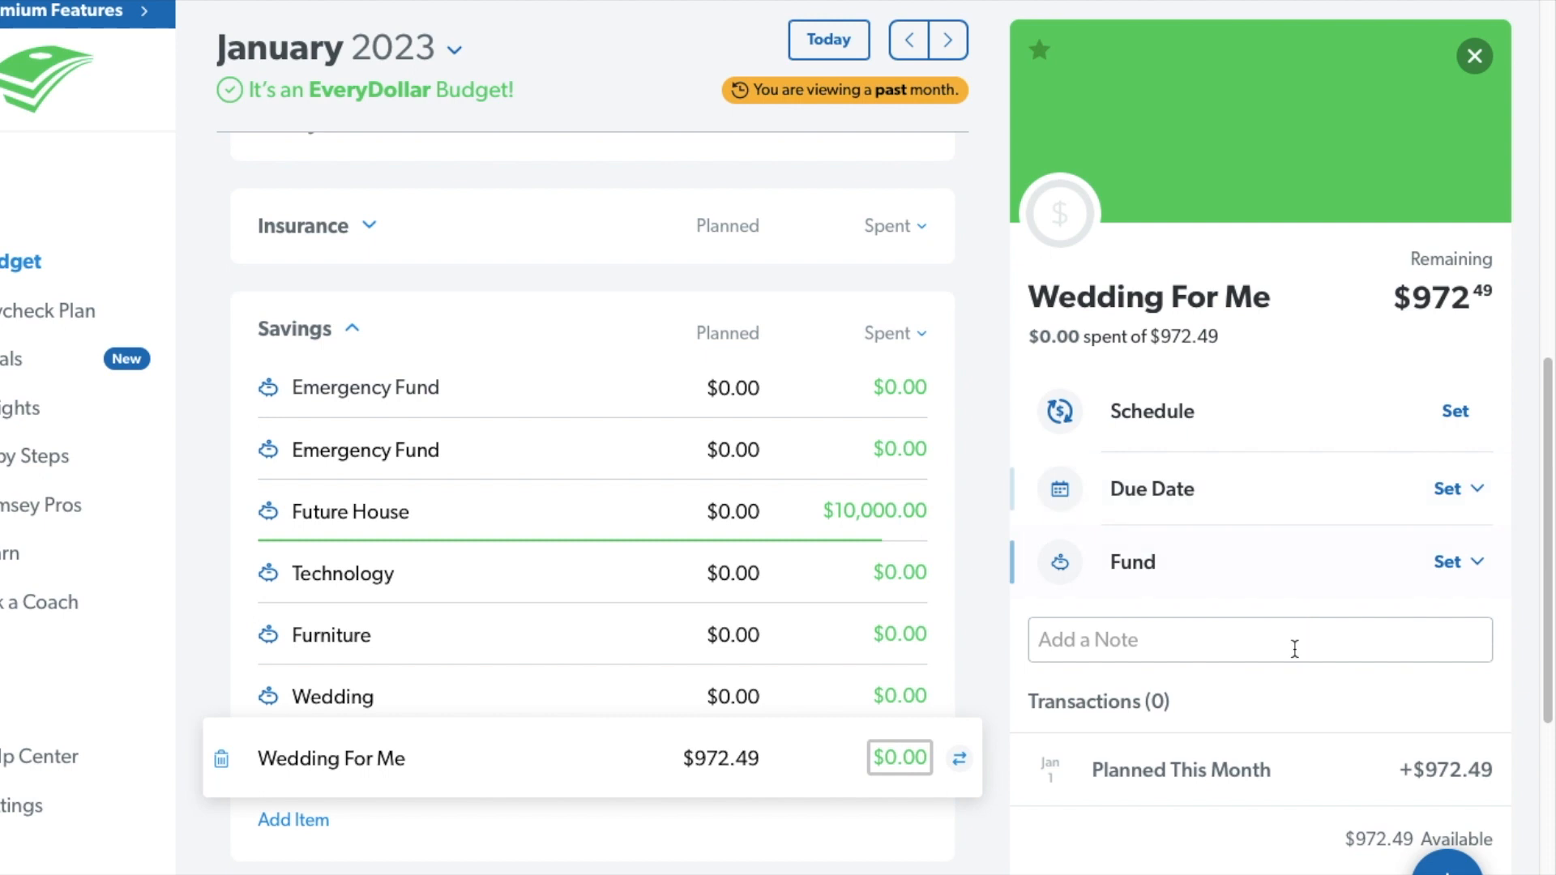
Turn the Wedding For Me item into a fund with a target amount of $1,000.00 and save it.
click(1467, 565)
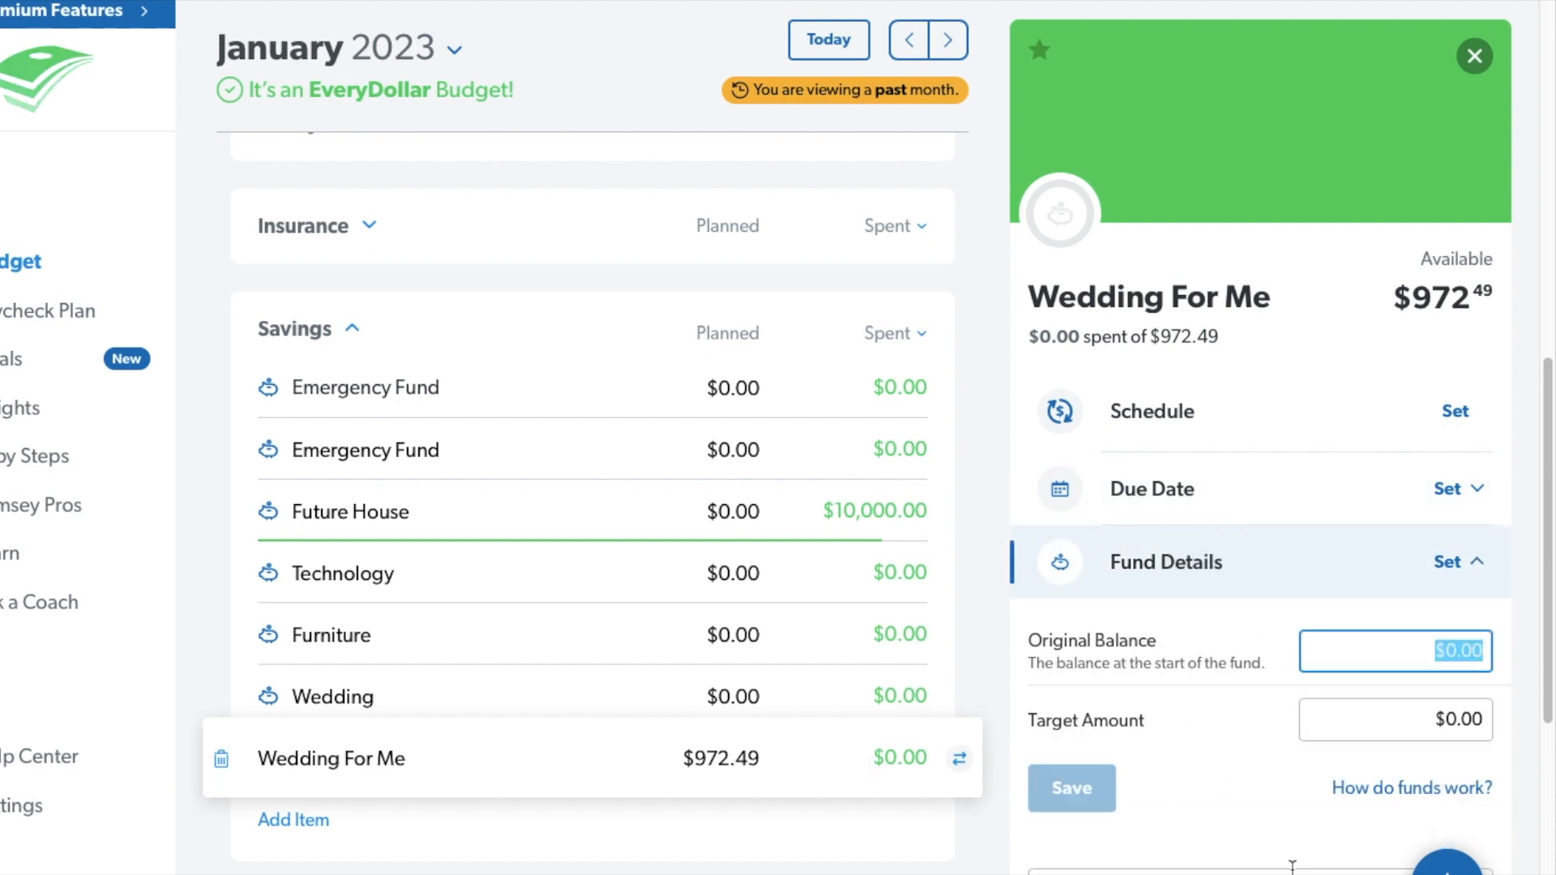
click(1383, 716)
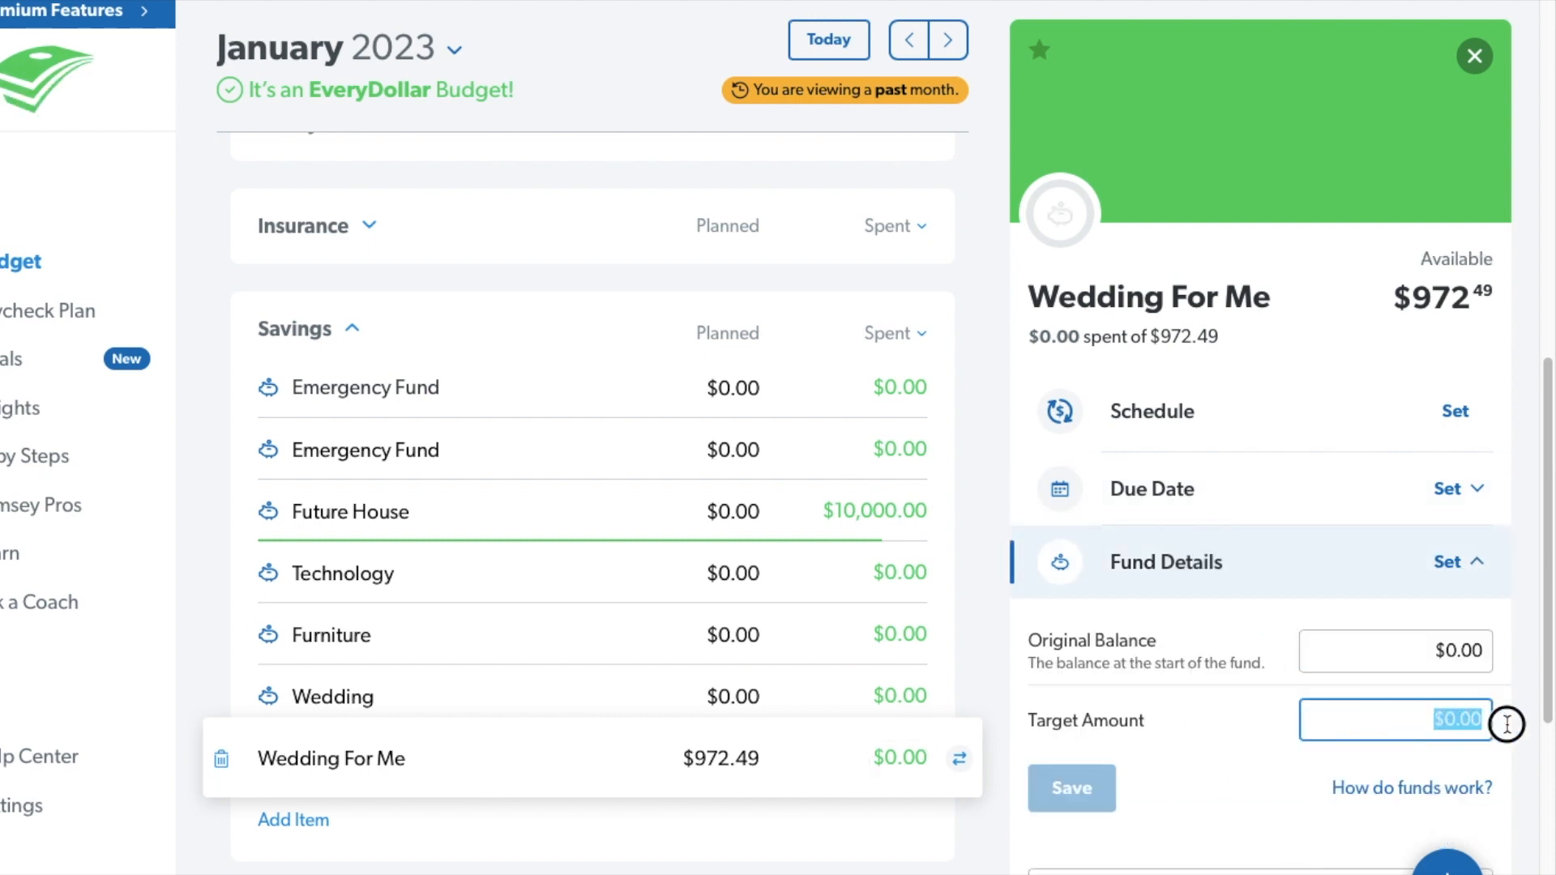
text(1000)
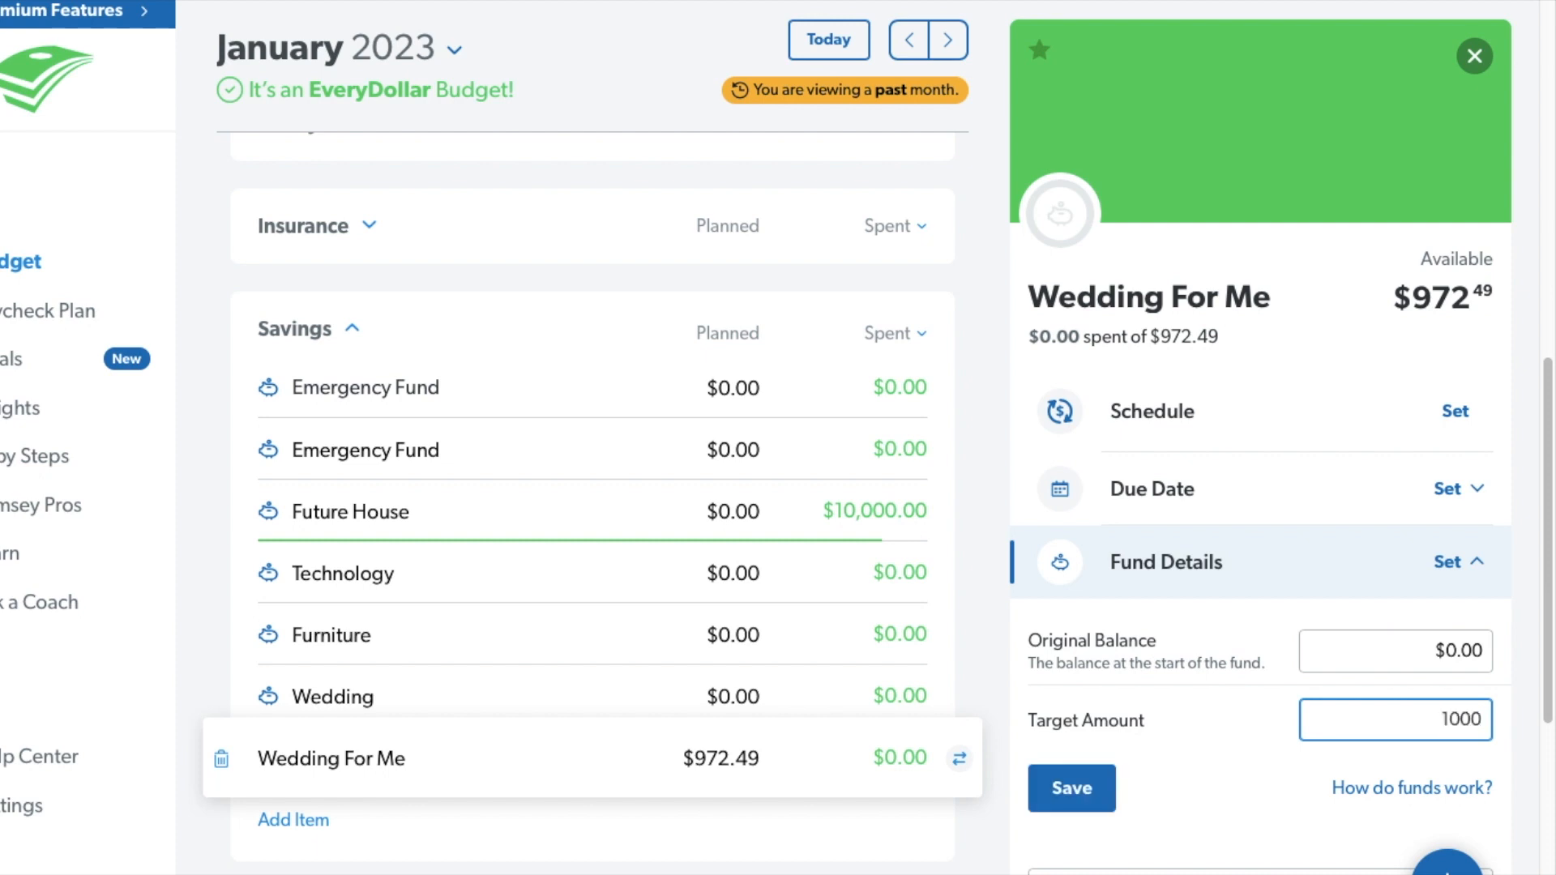
click(1071, 788)
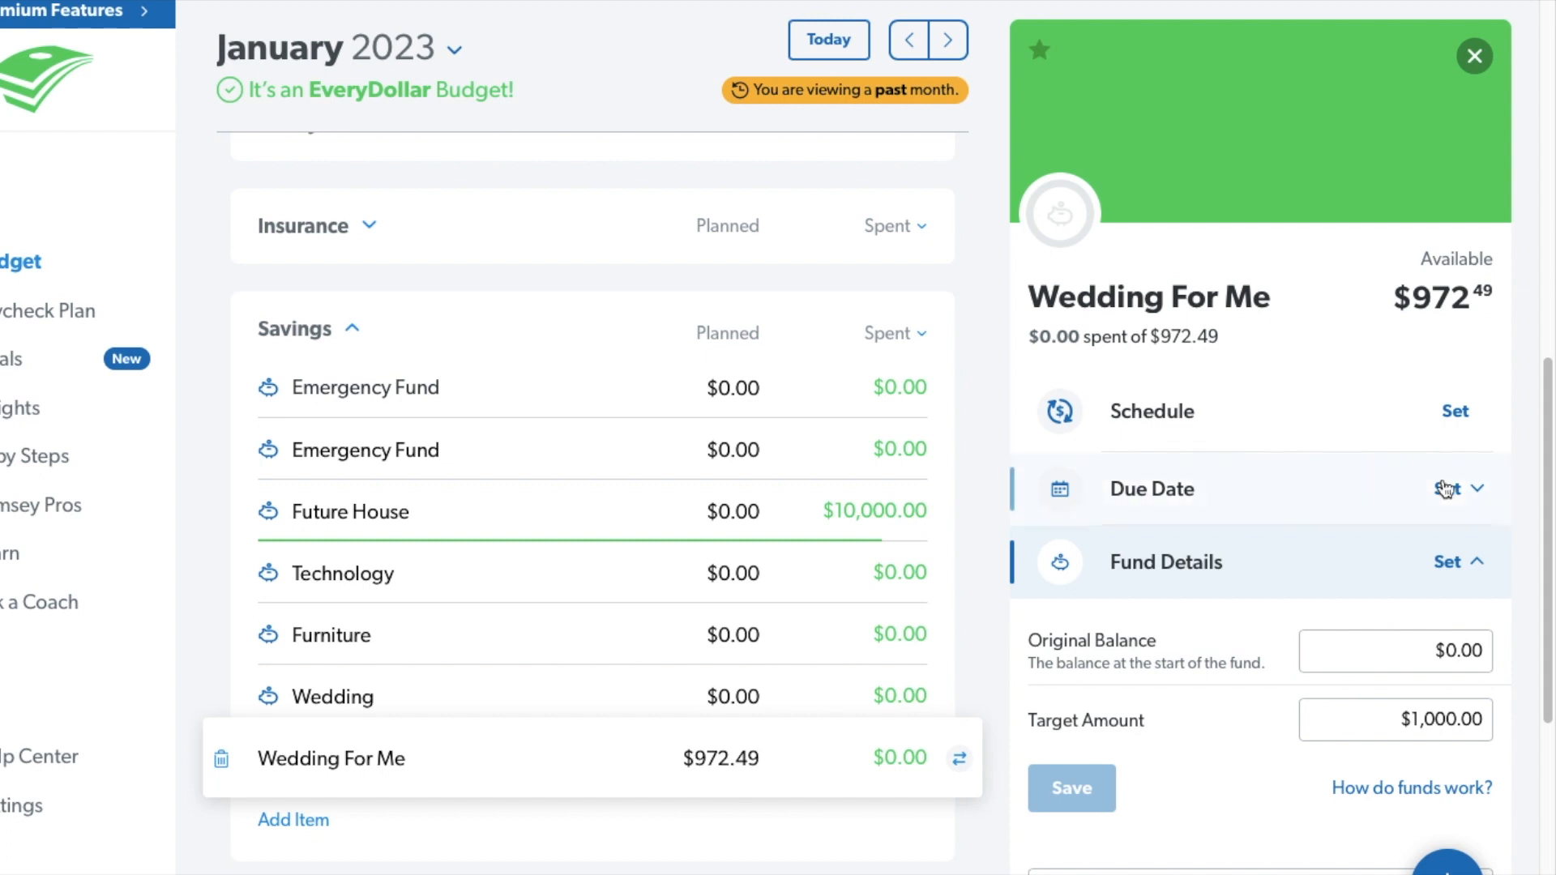
click(1456, 563)
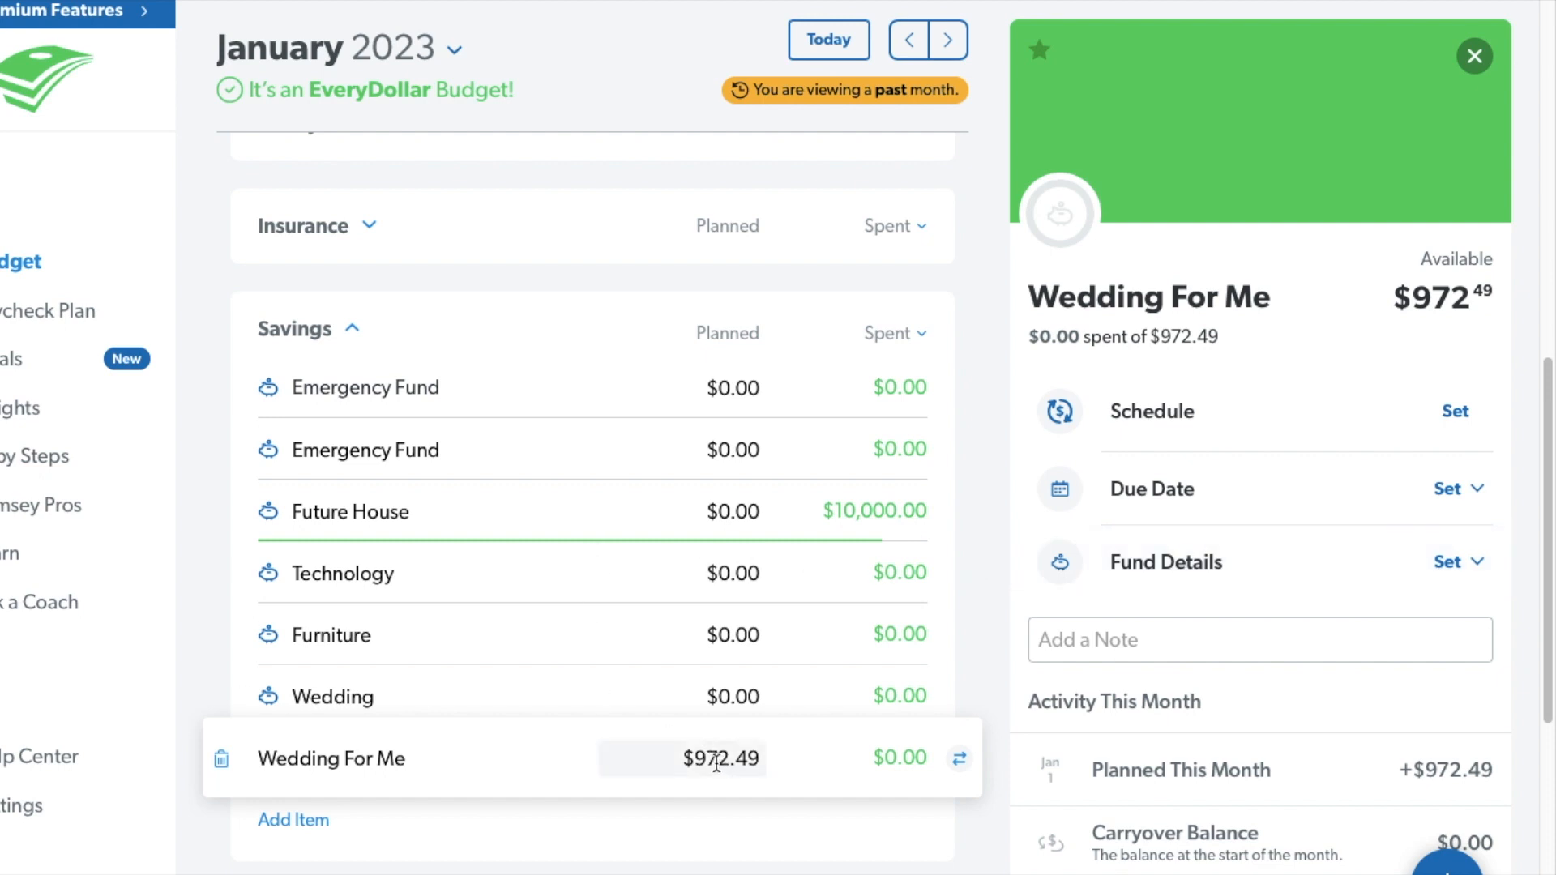
Recheck the Future House and Wedding funds, and collapse the Savings group to return to the budget overview.
click(572, 504)
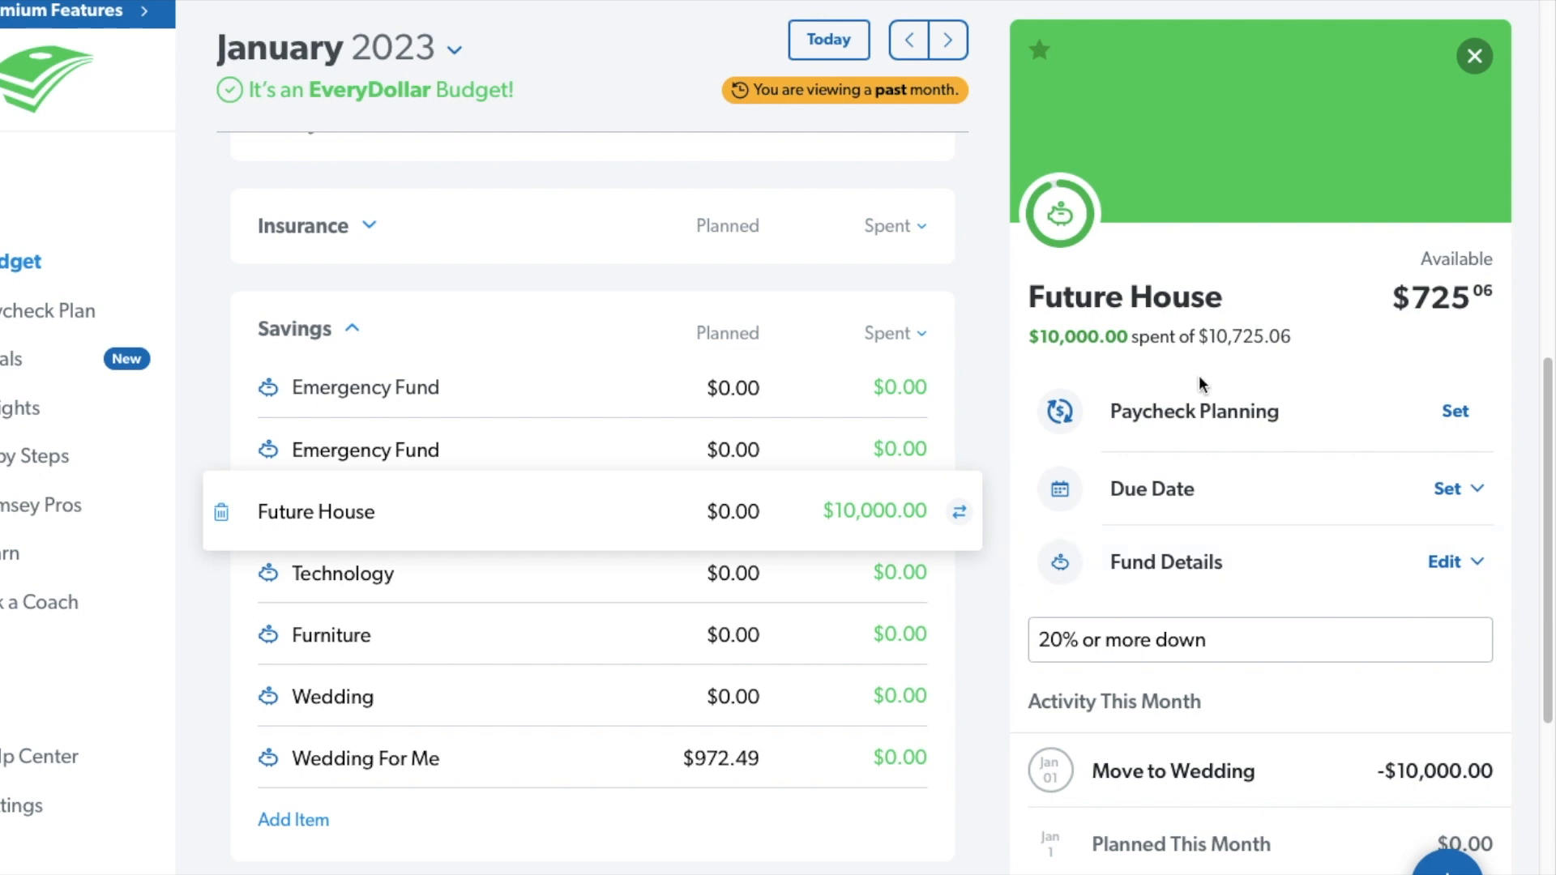
click(504, 696)
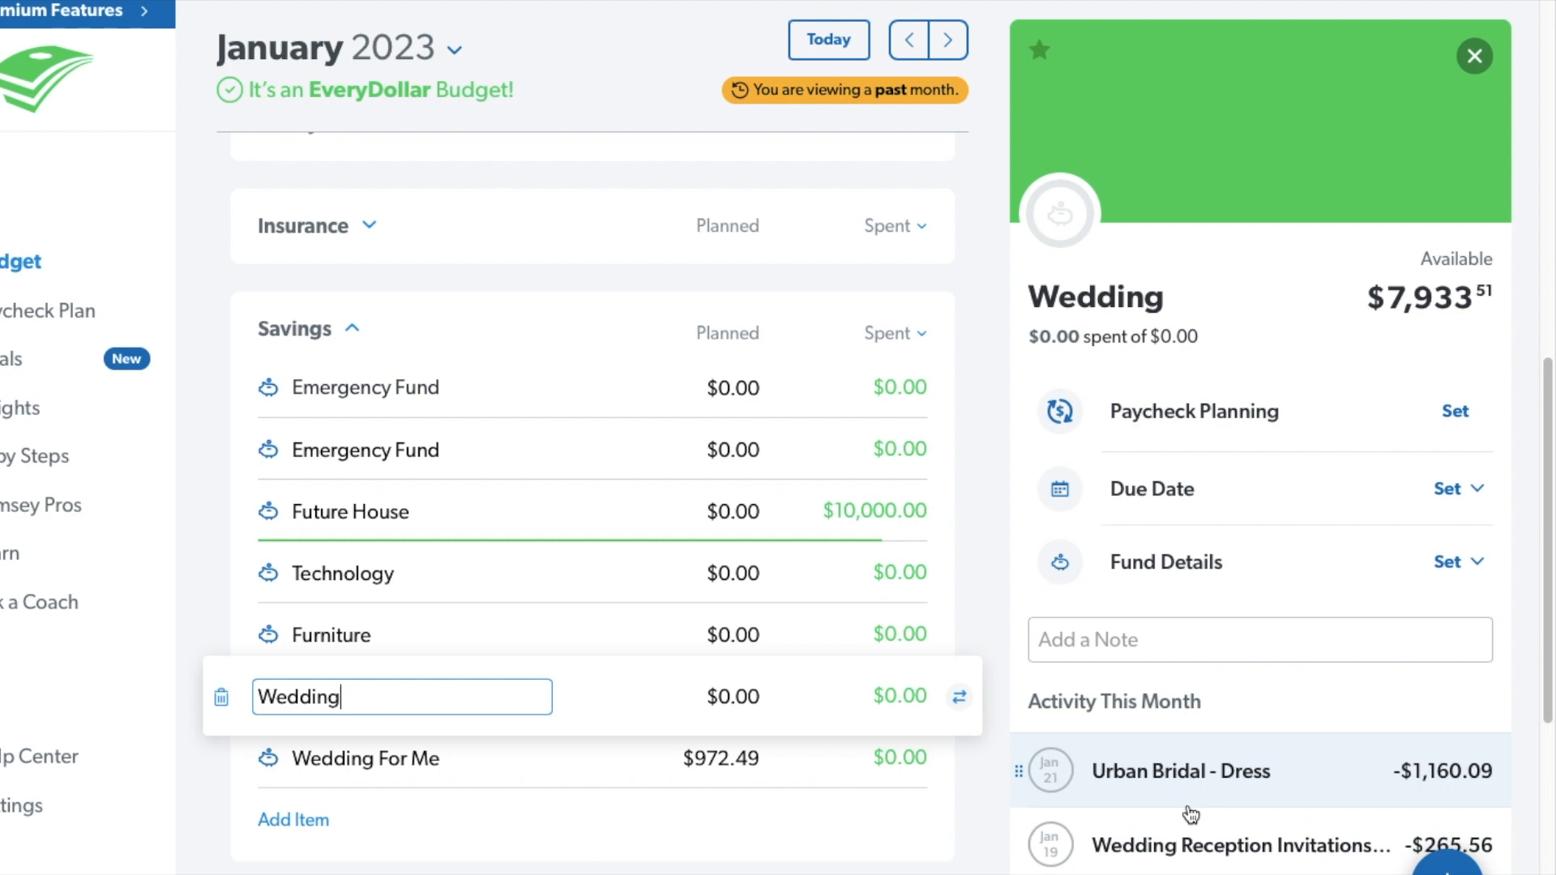
scroll(476, 641, down, 1)
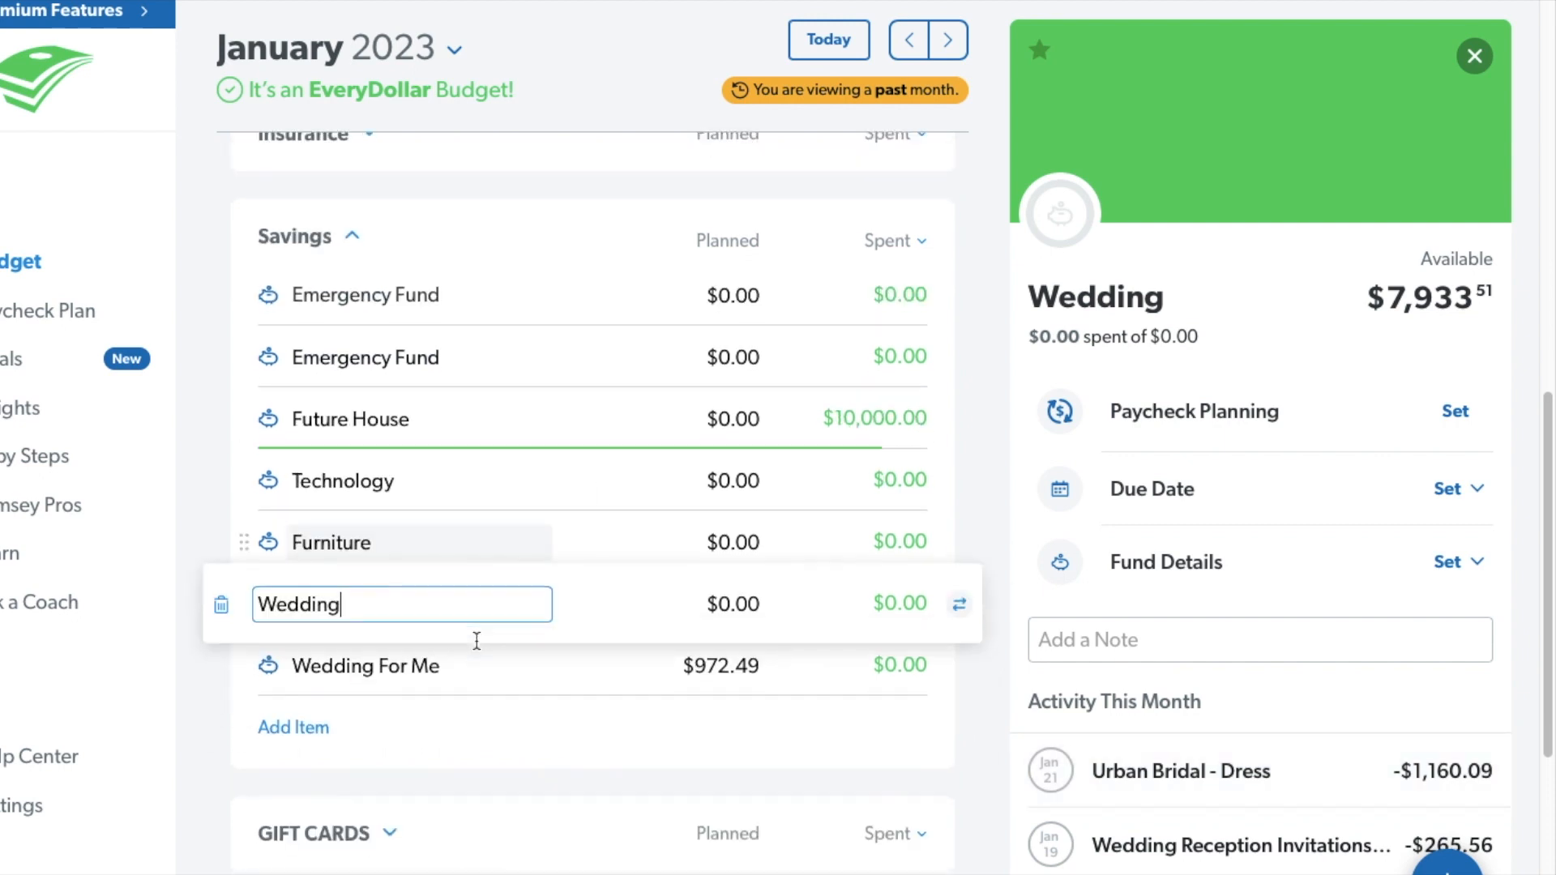
scroll(476, 640, down, 1)
scroll(476, 640, up, 1)
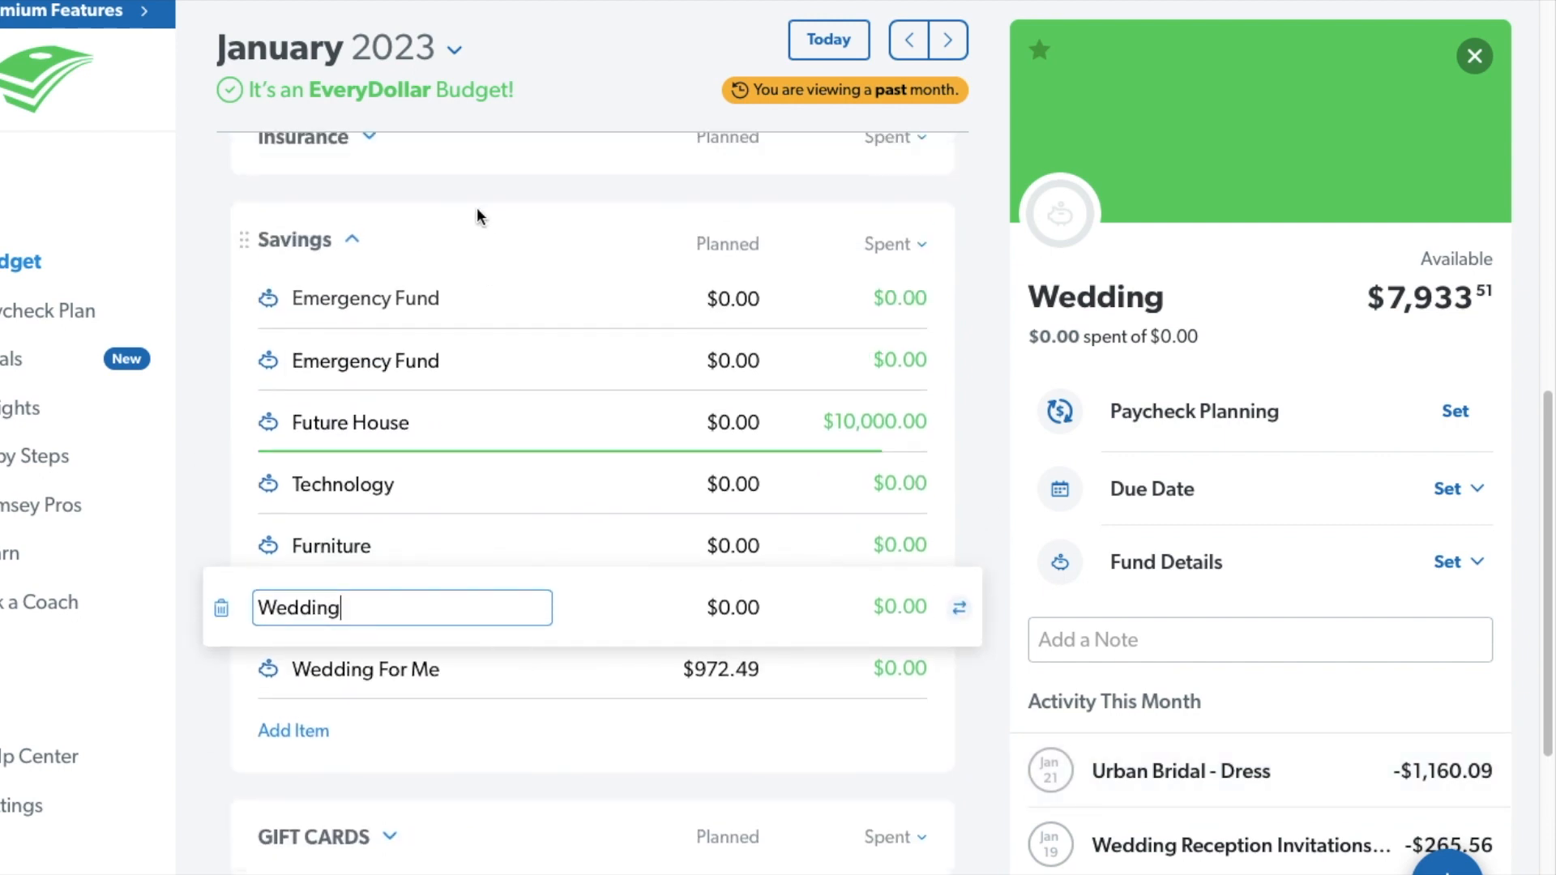
click(352, 238)
click(387, 343)
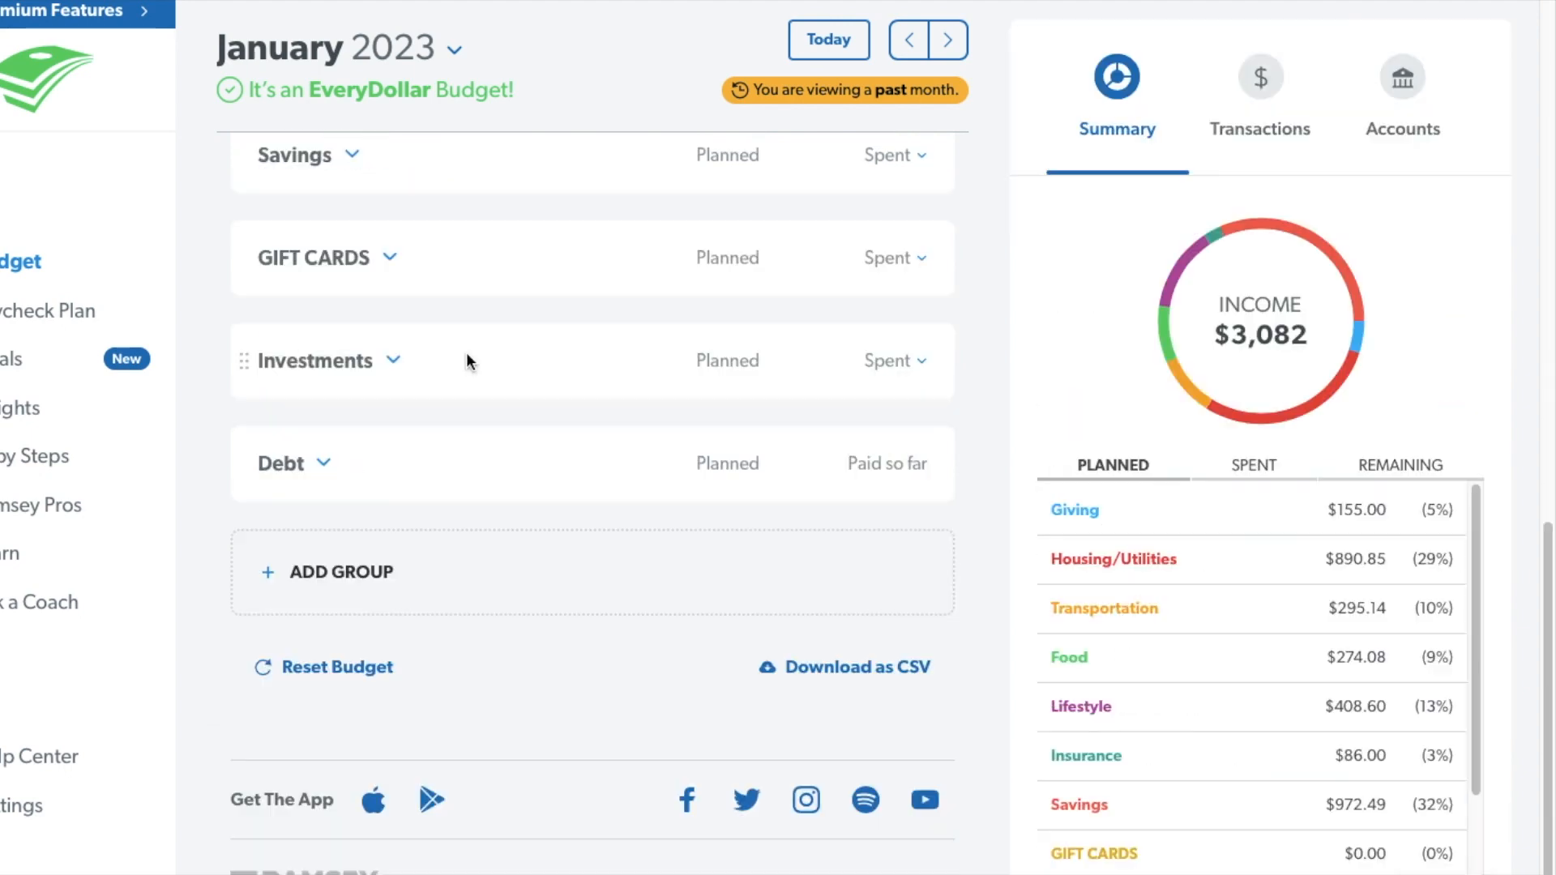
scroll(554, 431, up, 10)
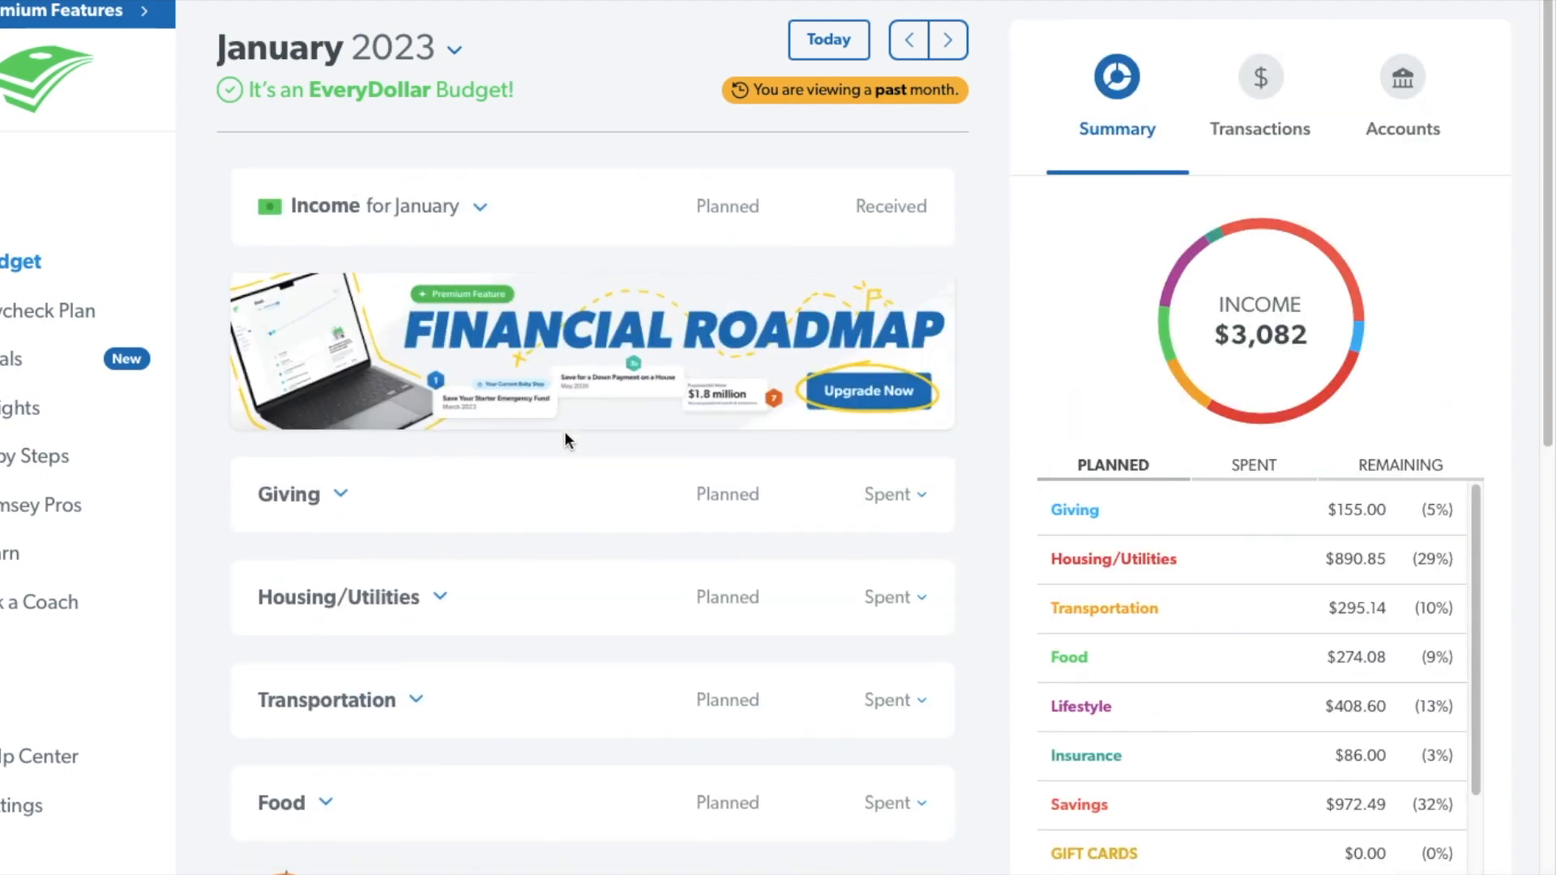